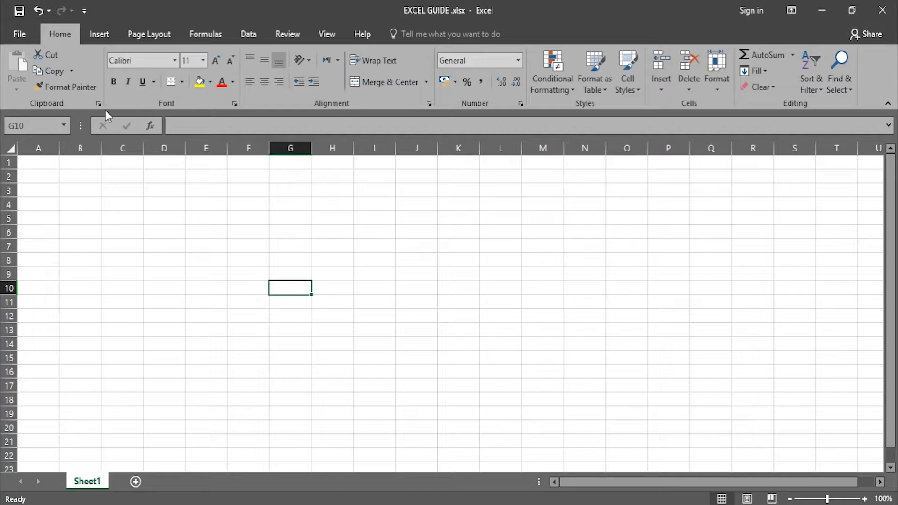
Enter the text "test" in cell B2
{"action": "left_click", "coordinate": [80, 176]}
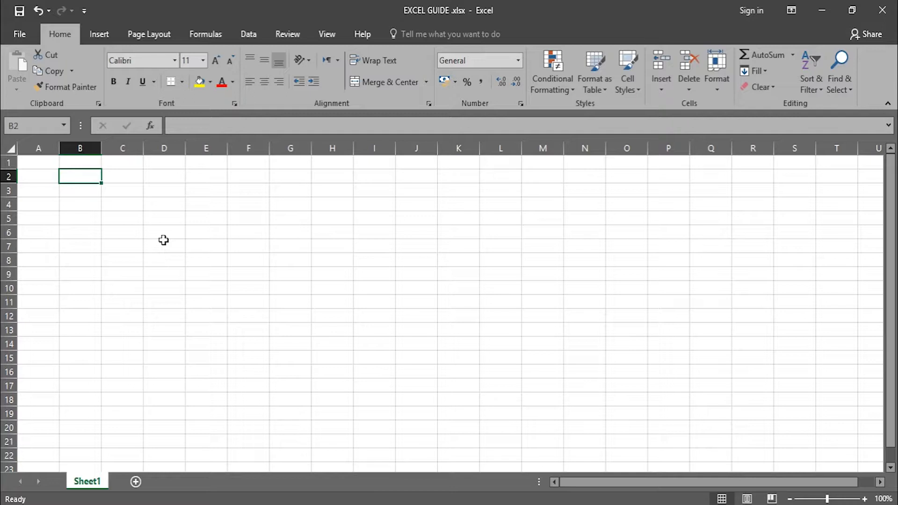
{"action": "type", "text": "test"}
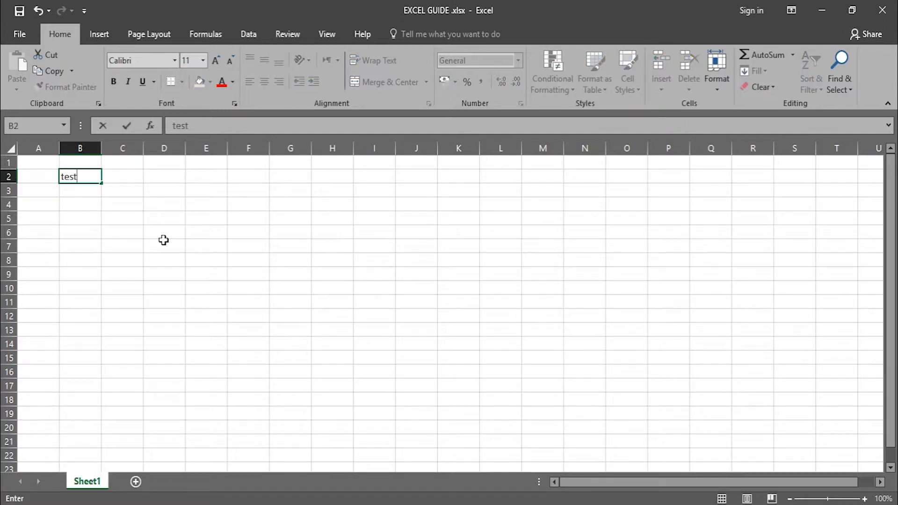
{"action": "key", "text": "Return"}
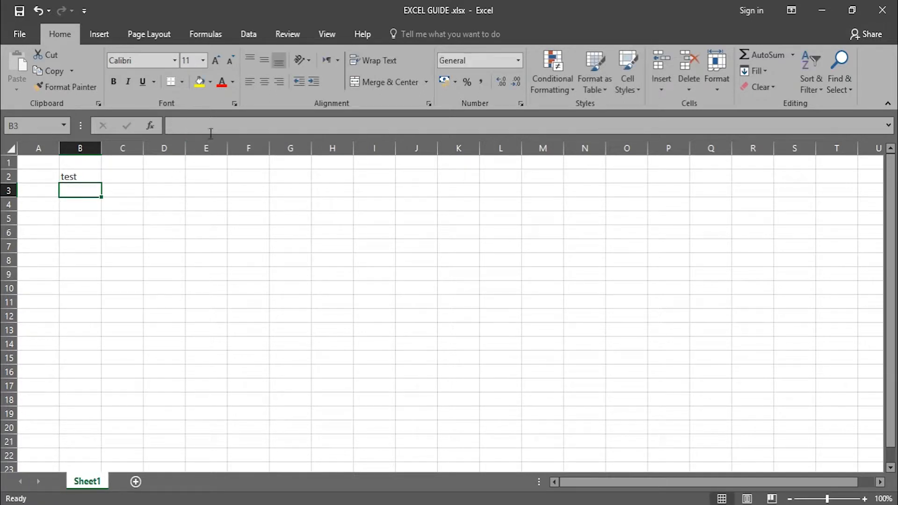
Change the font of the text in cell B2 to Conthrax Sb
{"action": "left_click", "coordinate": [85, 177]}
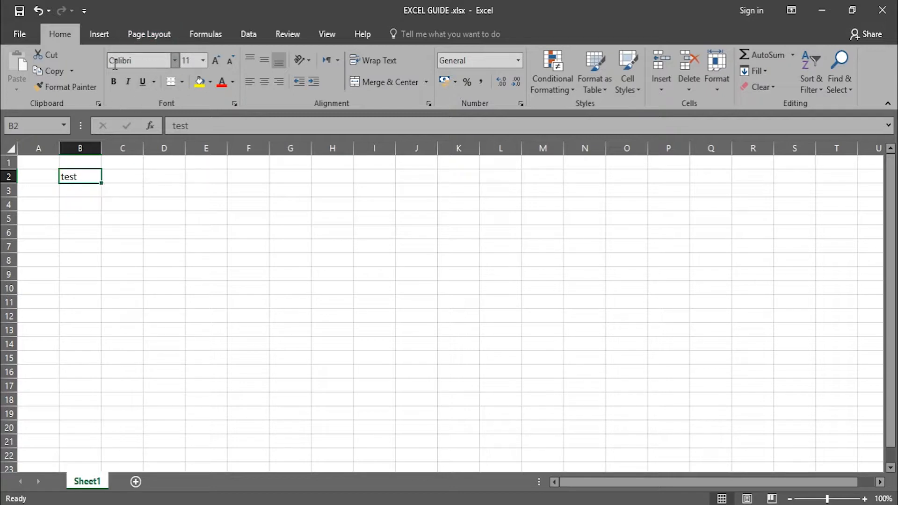
{"action": "left_click", "coordinate": [176, 60]}
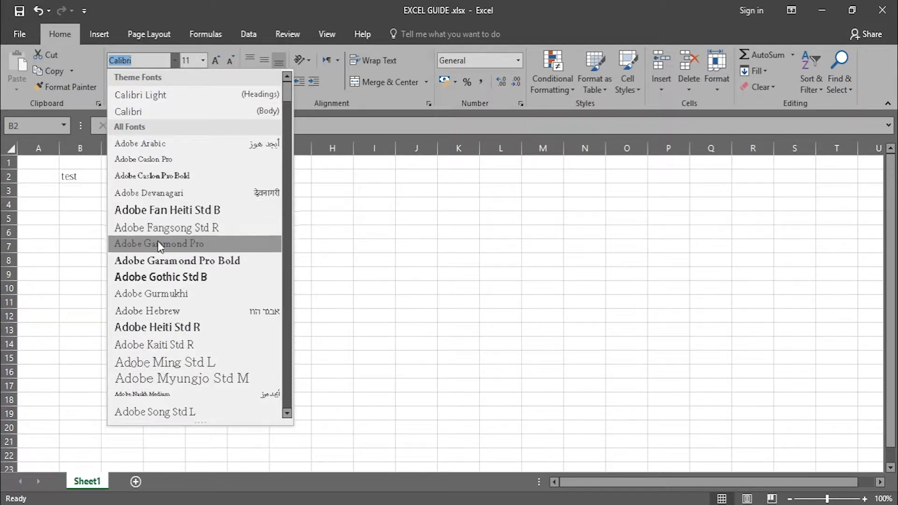
{"action": "scroll", "coordinate": [161, 284], "scroll_direction": "down", "scroll_amount": 1}
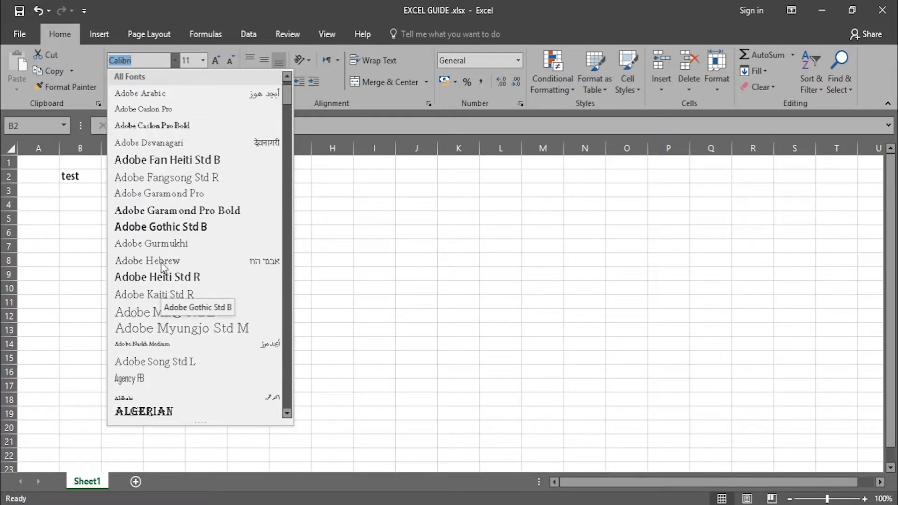
{"action": "scroll", "coordinate": [155, 252], "scroll_direction": "down", "scroll_amount": 3}
{"action": "scroll", "coordinate": [140, 327], "scroll_direction": "down", "scroll_amount": 4}
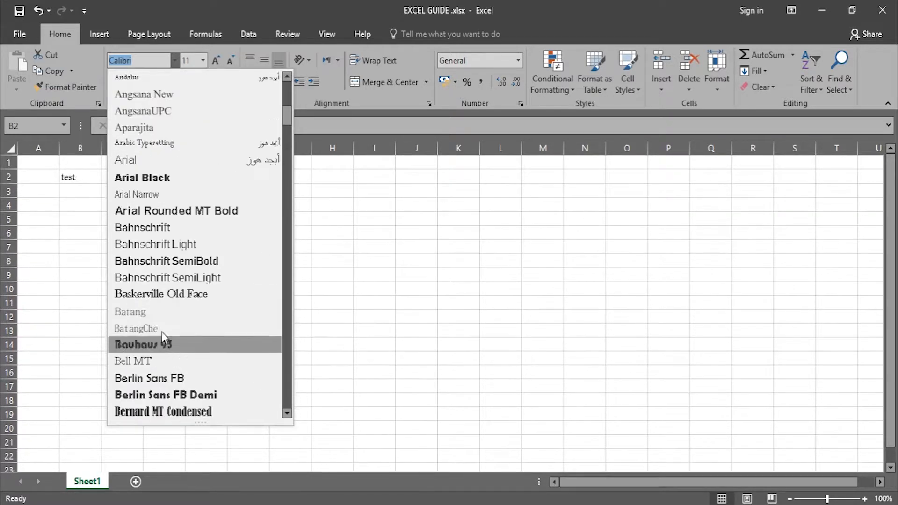
{"action": "scroll", "coordinate": [207, 263], "scroll_direction": "down", "scroll_amount": 19}
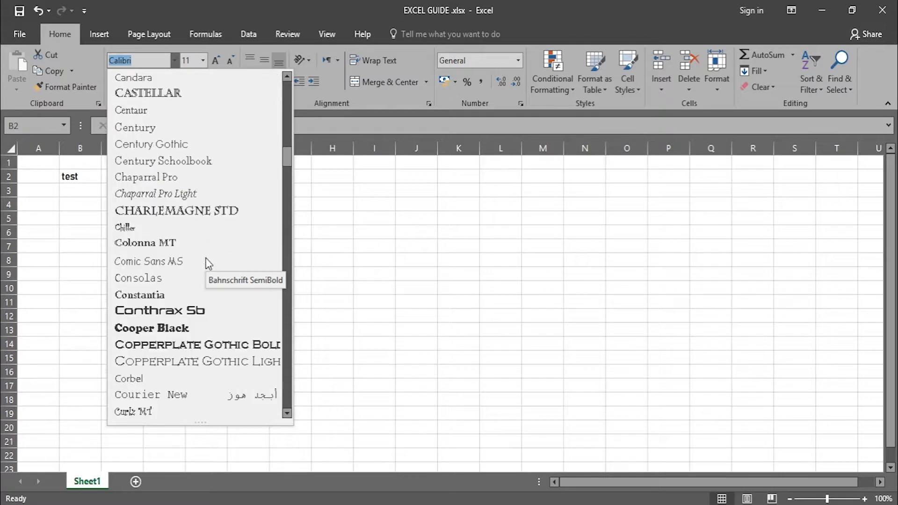
{"action": "scroll", "coordinate": [207, 262], "scroll_direction": "down", "scroll_amount": 1}
{"action": "scroll", "coordinate": [206, 260], "scroll_direction": "up", "scroll_amount": 4}
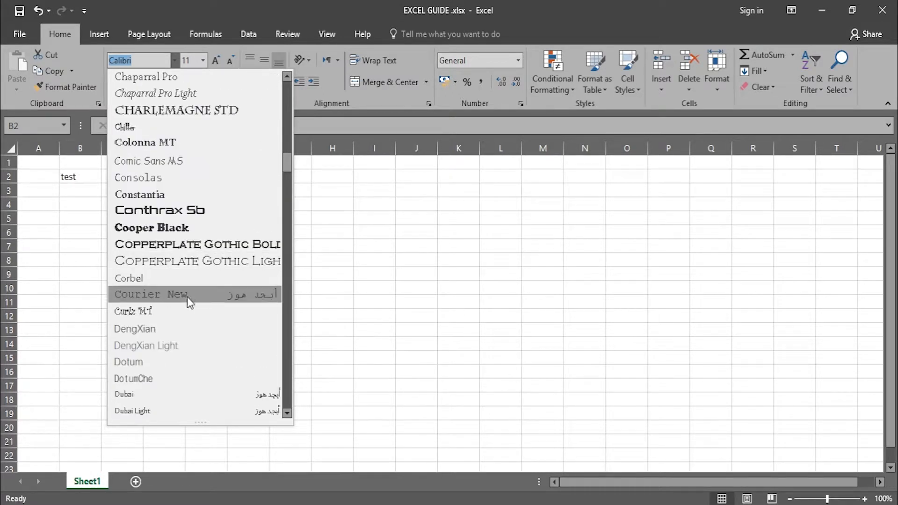
{"action": "left_click", "coordinate": [173, 213]}
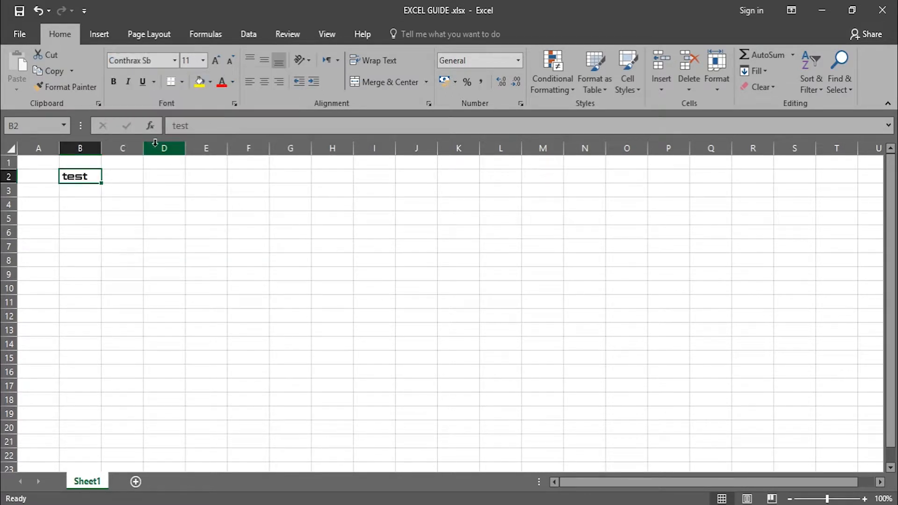
Change the font of the text in cell B2 to Courier New
{"action": "left_click", "coordinate": [175, 60]}
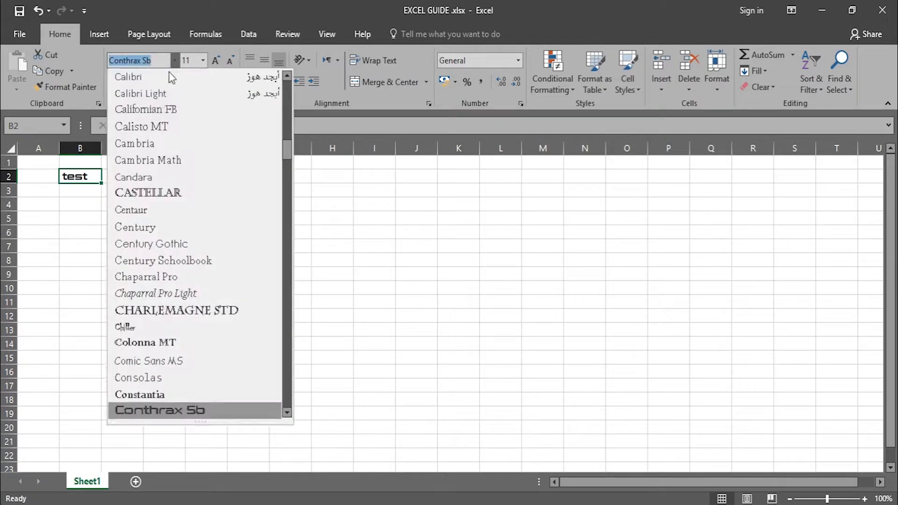
{"action": "scroll", "coordinate": [186, 244], "scroll_direction": "down", "scroll_amount": 4}
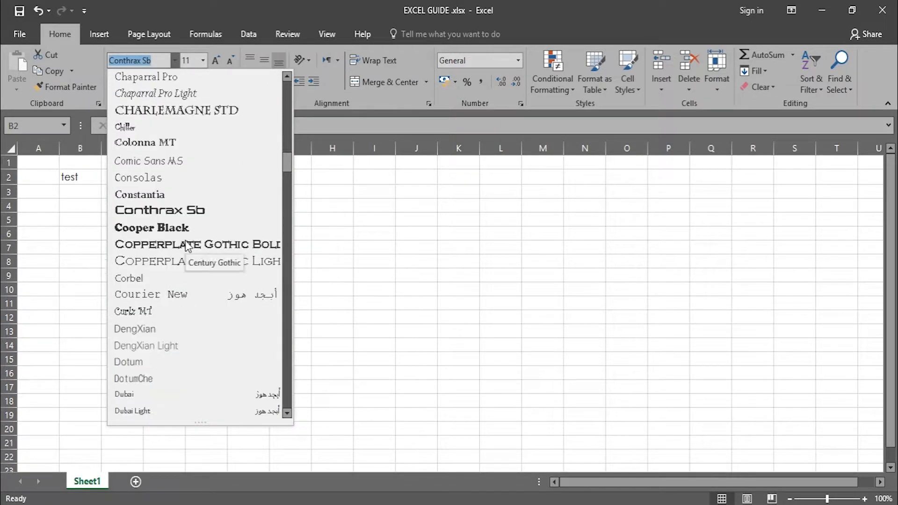
{"action": "left_click", "coordinate": [143, 296]}
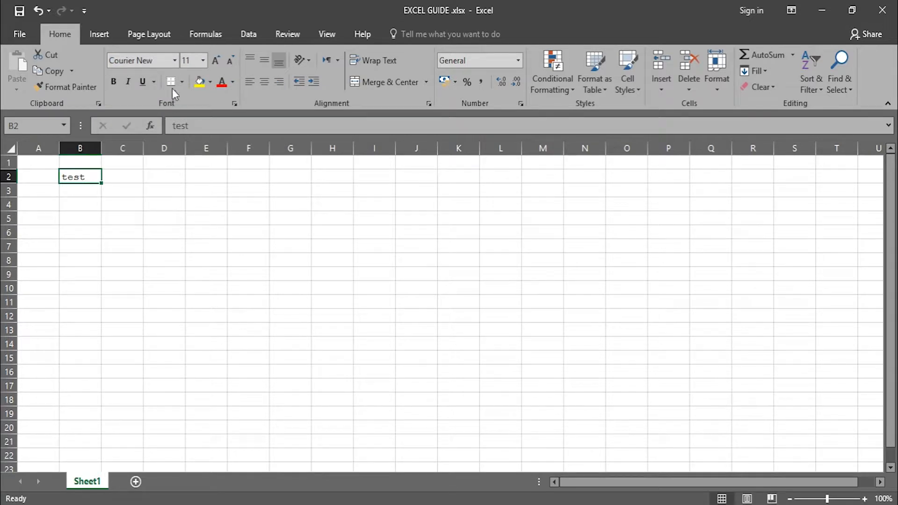
Set the font size of cell B2 to 72, finishing with an empty cell selected
{"action": "left_click", "coordinate": [203, 59]}
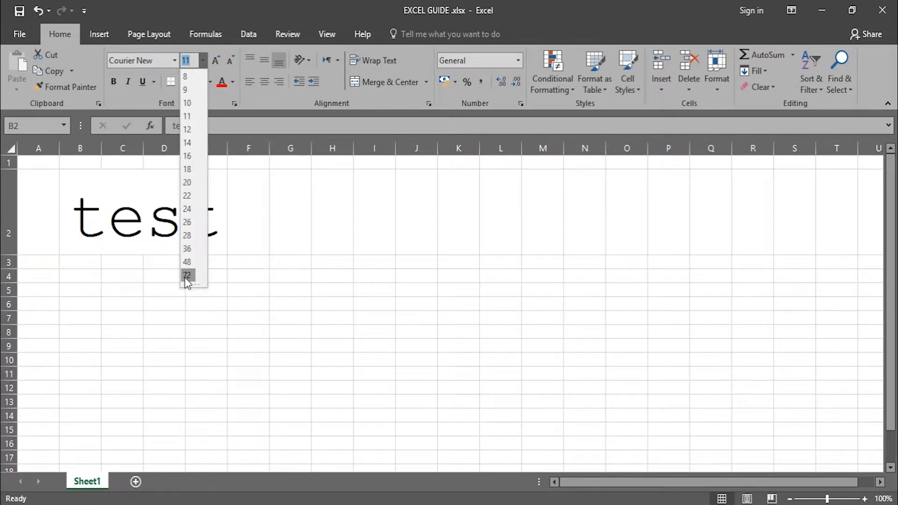
{"action": "left_click", "coordinate": [187, 276]}
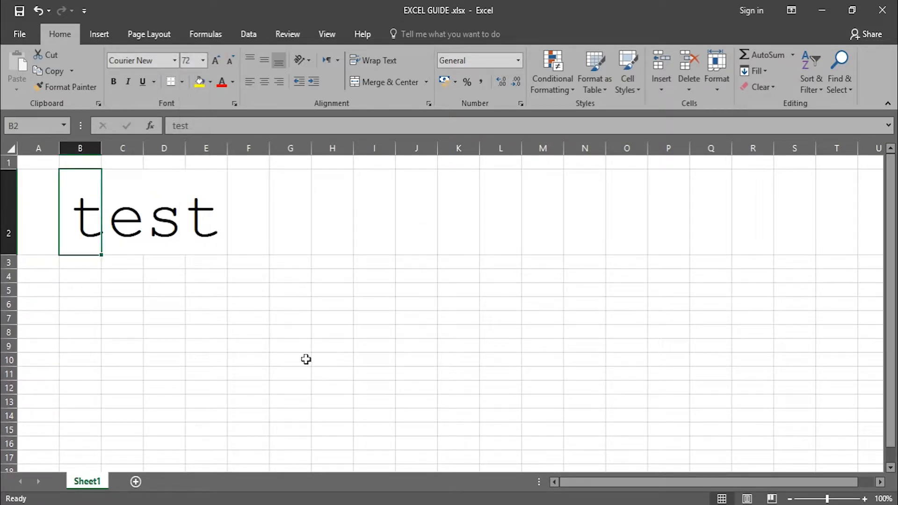
{"action": "left_click", "coordinate": [233, 290]}
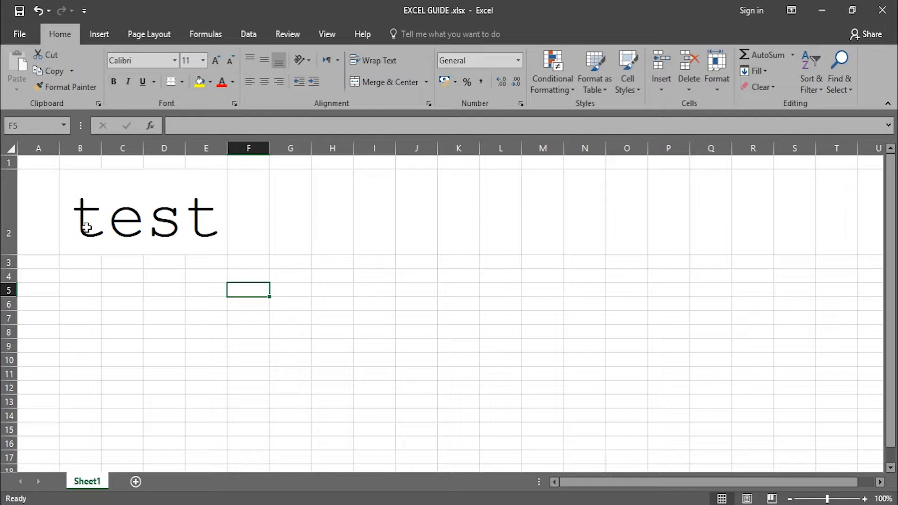
Try bold and italic formatting on cell B2, switching each one on and off again
{"action": "left_click", "coordinate": [68, 182]}
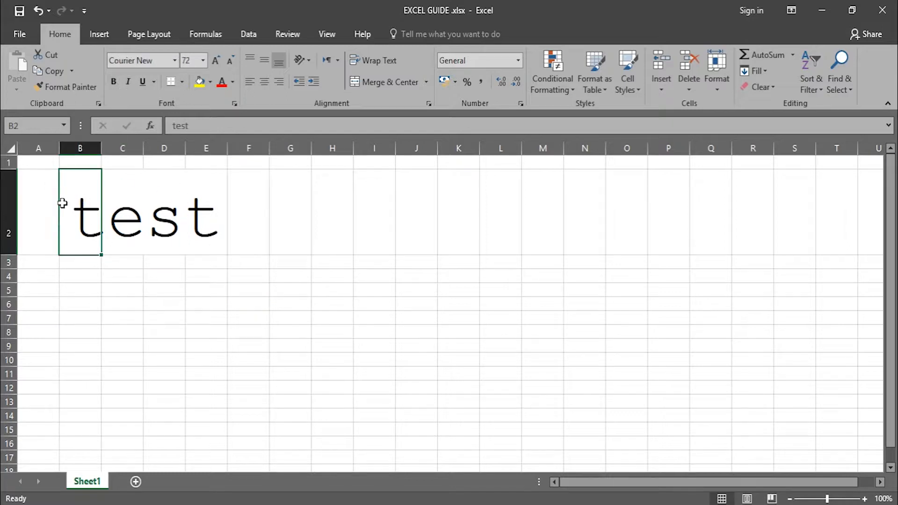
{"action": "left_click", "coordinate": [113, 82]}
{"action": "left_click", "coordinate": [113, 84]}
{"action": "left_click", "coordinate": [128, 82]}
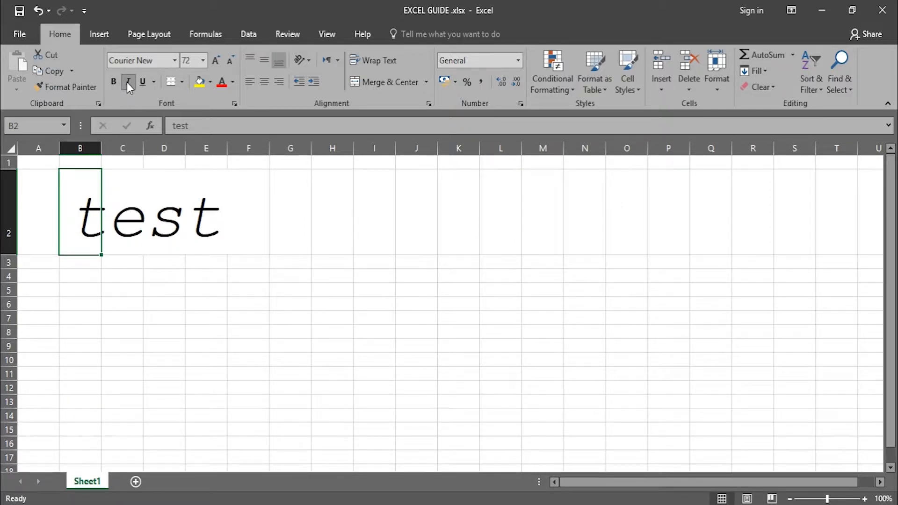
{"action": "left_click", "coordinate": [128, 82]}
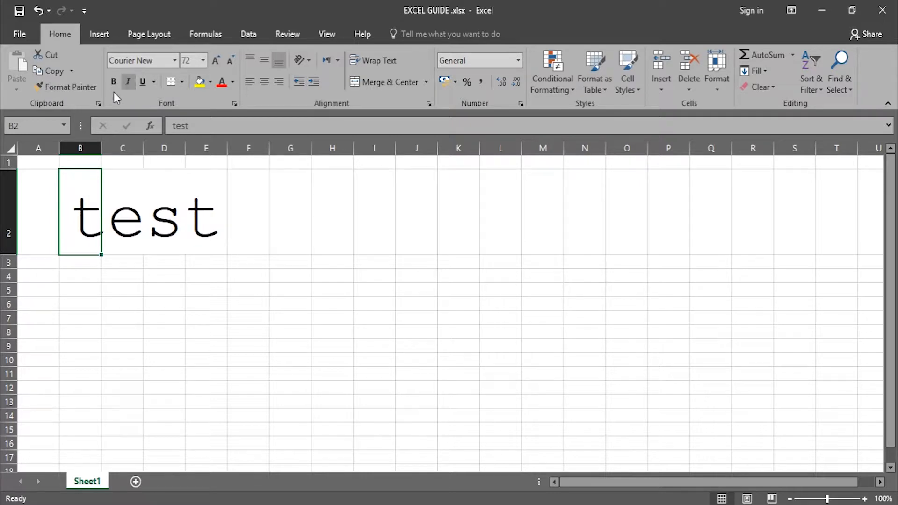
Underline the text in cell B2, try a double underline, and return to a single underline
{"action": "left_click", "coordinate": [153, 83]}
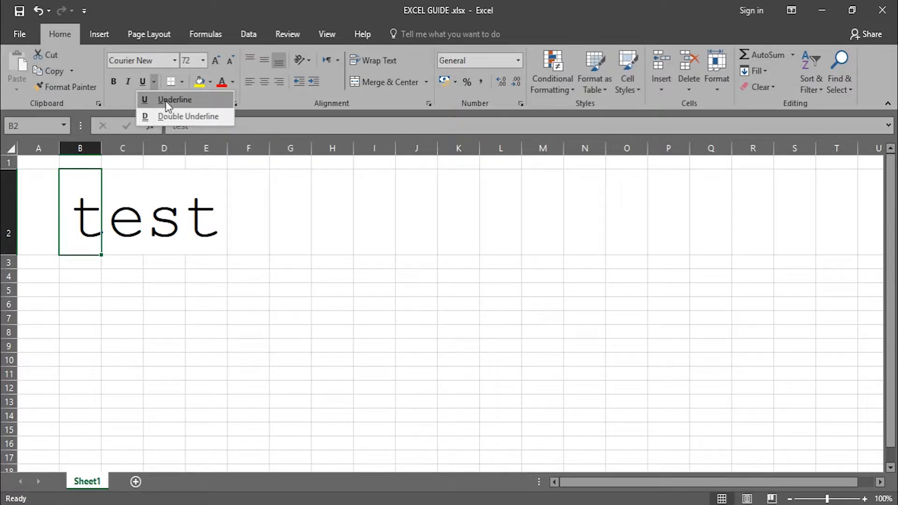
{"action": "left_click", "coordinate": [166, 100]}
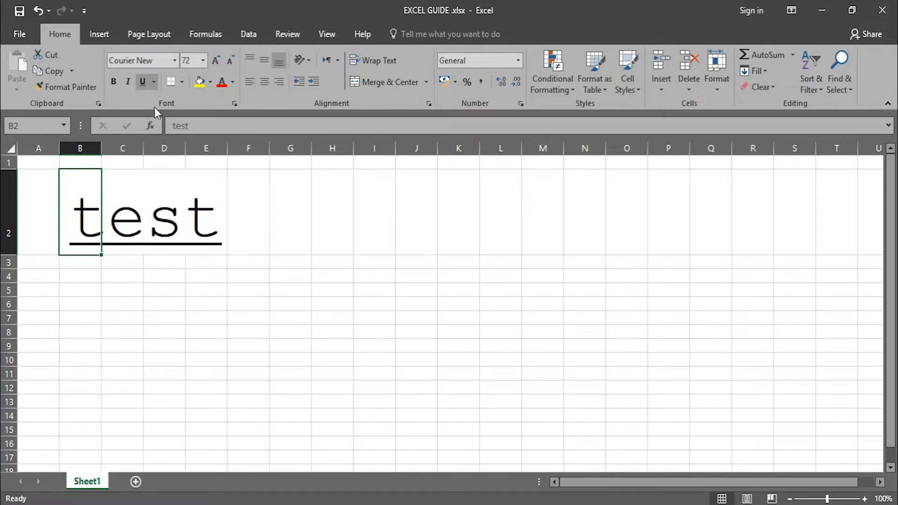
{"action": "left_click", "coordinate": [153, 81]}
{"action": "left_click", "coordinate": [154, 115]}
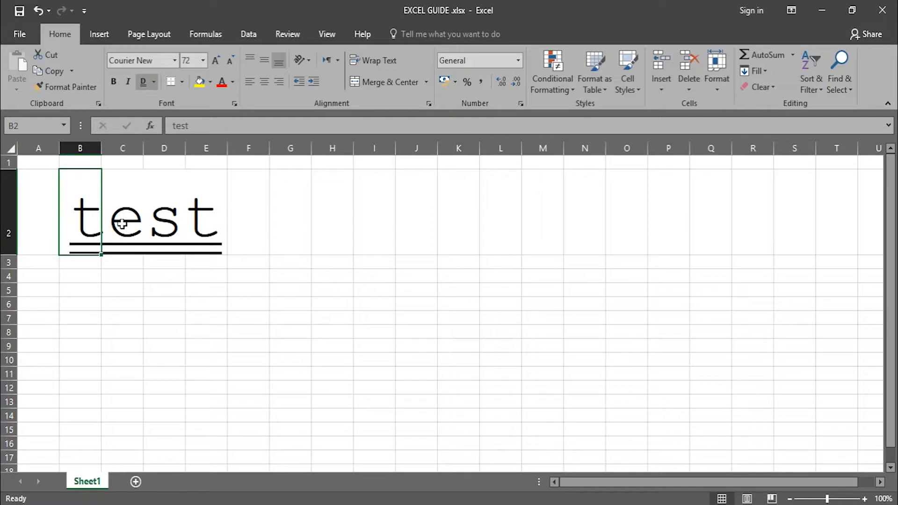
{"action": "left_click", "coordinate": [155, 81]}
{"action": "left_click", "coordinate": [148, 99]}
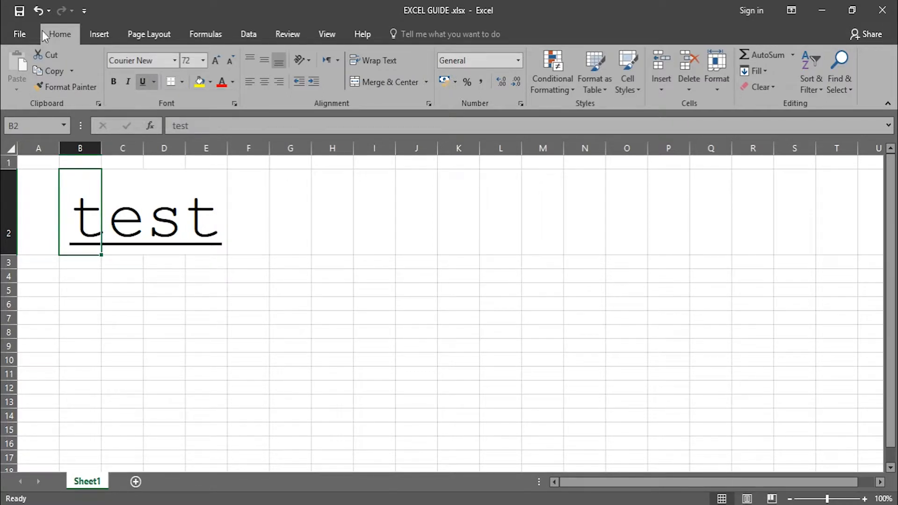
Undo the underline, italic, bold and font size changes made to cell B2
{"action": "left_click", "coordinate": [38, 12]}
{"action": "left_click", "coordinate": [38, 12]}
{"action": "left_click", "coordinate": [38, 12]}
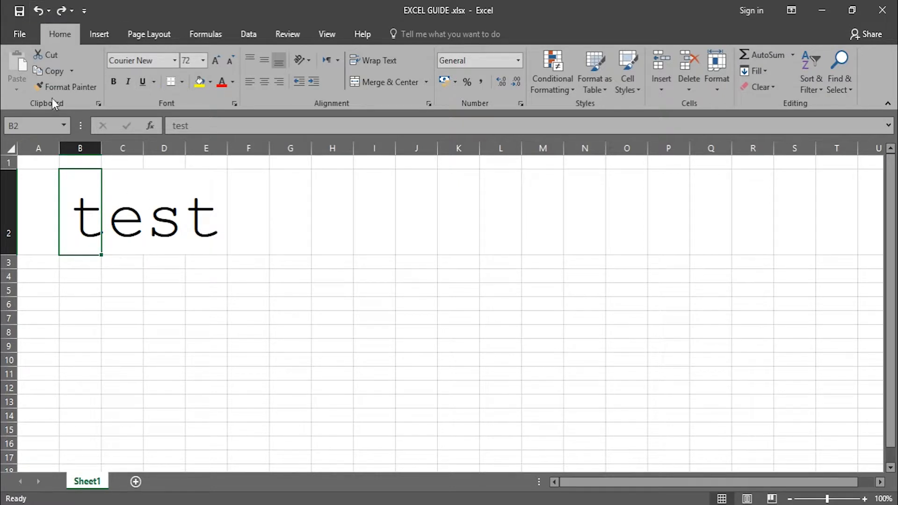
{"action": "left_click", "coordinate": [39, 12]}
{"action": "left_click", "coordinate": [38, 12]}
{"action": "left_click", "coordinate": [38, 12]}
{"action": "left_click", "coordinate": [39, 12]}
{"action": "left_click", "coordinate": [39, 12]}
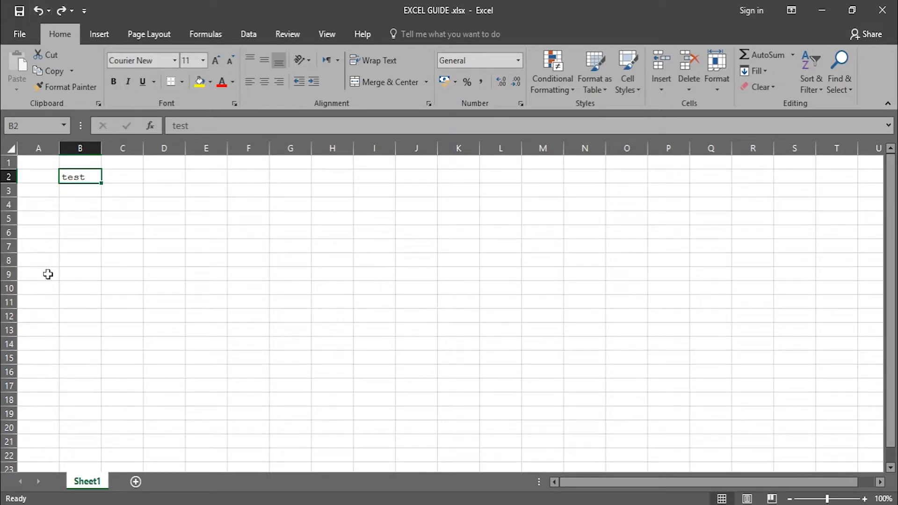
Set the font size of cell B2 to 28 and widen column B to over four times its width
{"action": "left_click", "coordinate": [203, 60]}
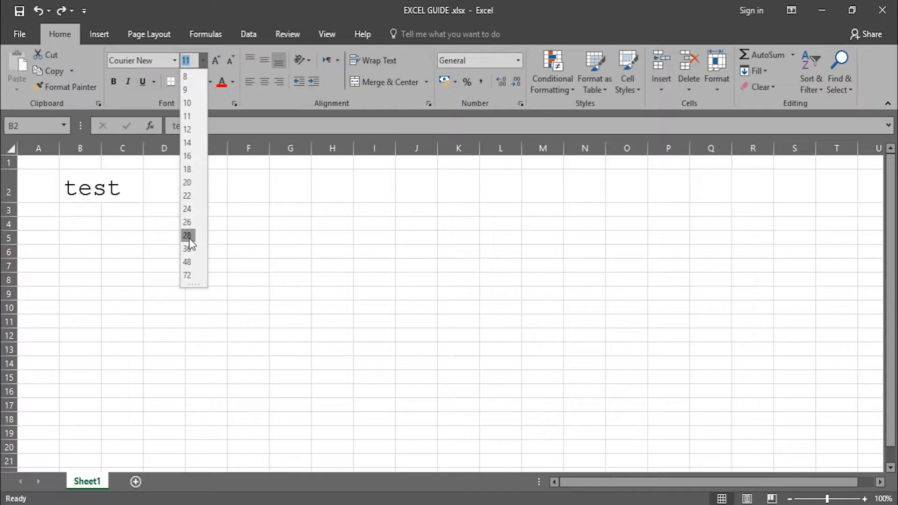
{"action": "left_click", "coordinate": [187, 235]}
{"action": "left_click_drag", "start_coordinate": [101, 148], "coordinate": [247, 155]}
{"action": "left_click", "coordinate": [248, 160]}
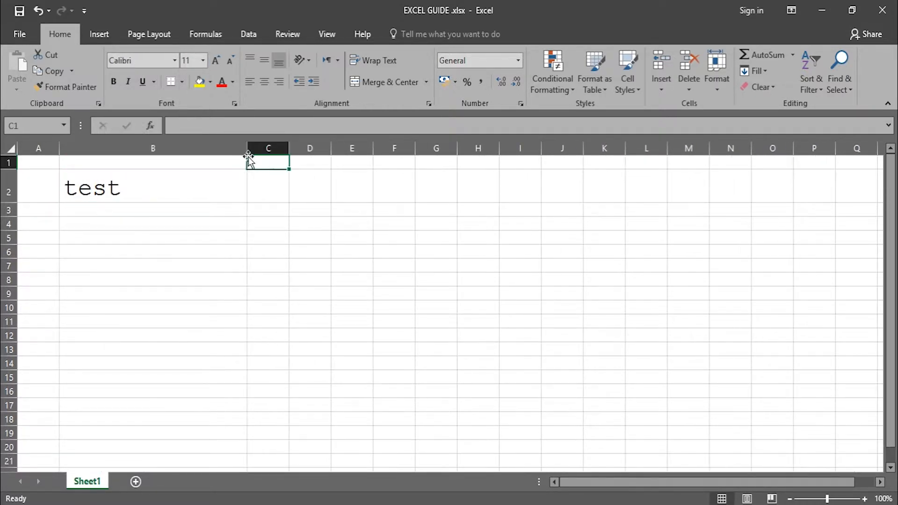
Set the font size of the text in cell B2 to 72 and leave the cell
{"action": "left_click", "coordinate": [143, 190]}
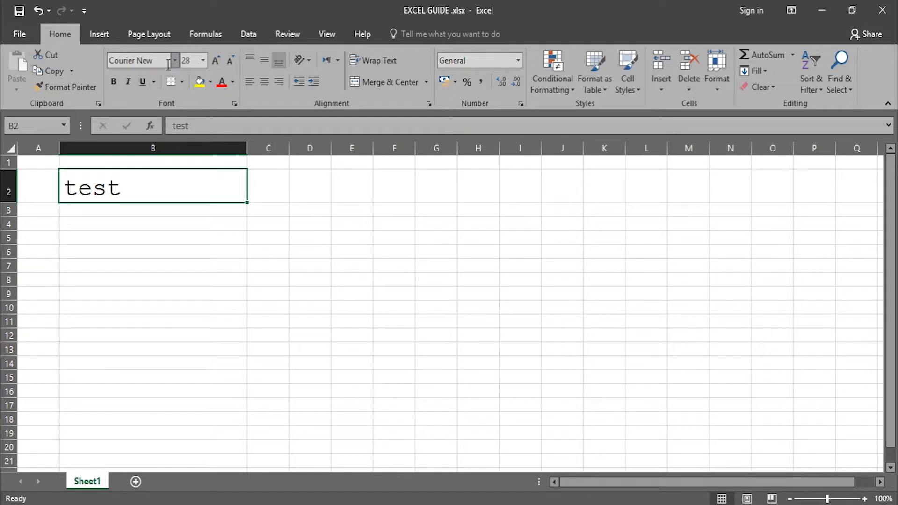
{"action": "left_click", "coordinate": [202, 60]}
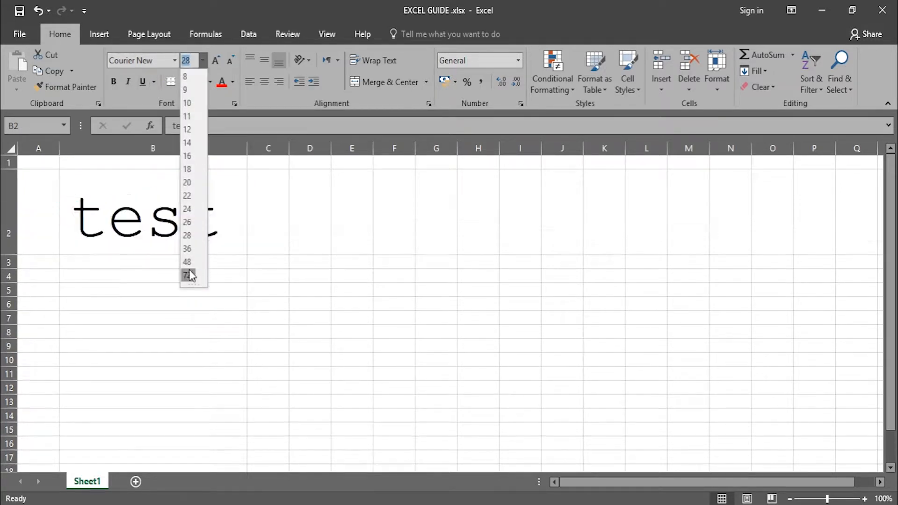
{"action": "left_click", "coordinate": [188, 270]}
{"action": "left_click", "coordinate": [168, 305]}
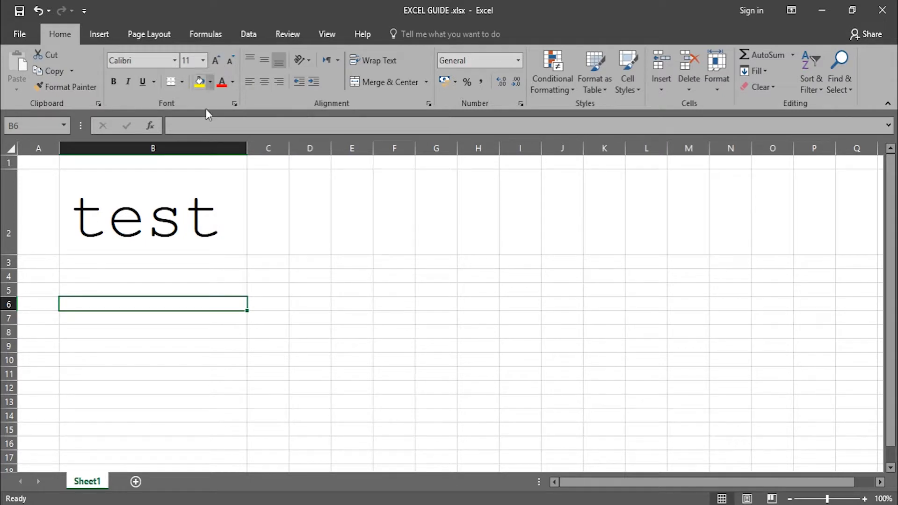
Reduce the font size of the text in cell B2 to 48
{"action": "left_click", "coordinate": [182, 191]}
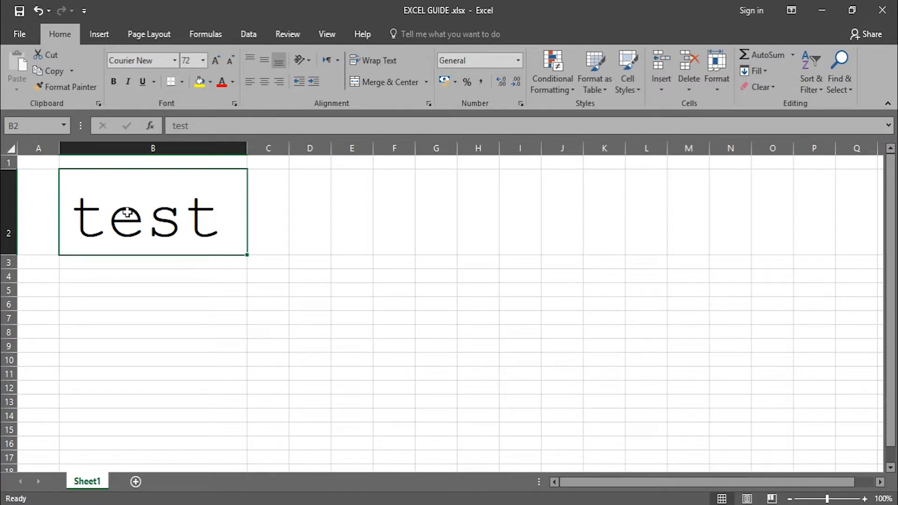
{"action": "left_click", "coordinate": [202, 60]}
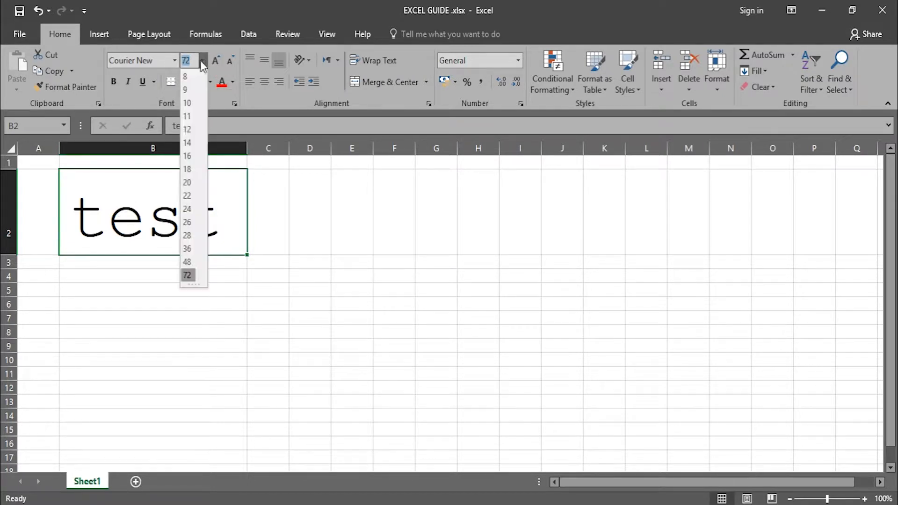
{"action": "left_click", "coordinate": [188, 263]}
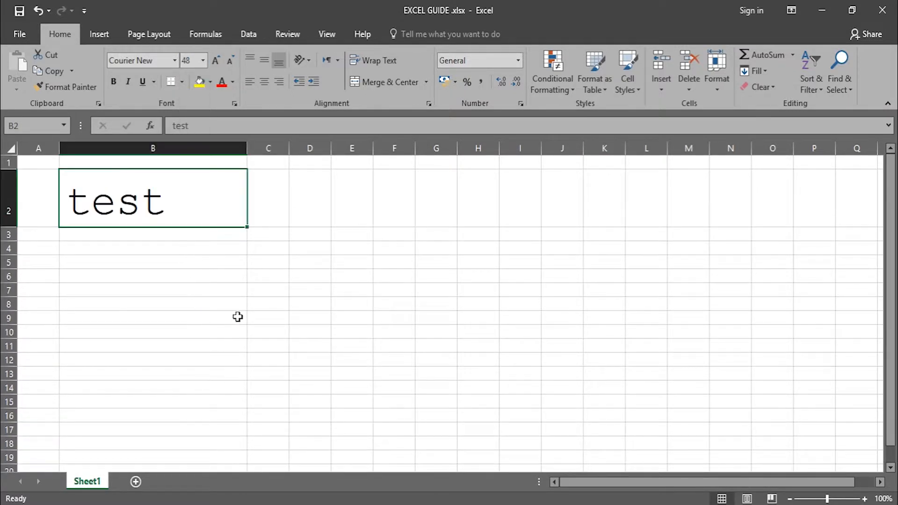
Increase the font size of the text in cell B2 to 72, and set it back down to 10
{"action": "left_click", "coordinate": [216, 58]}
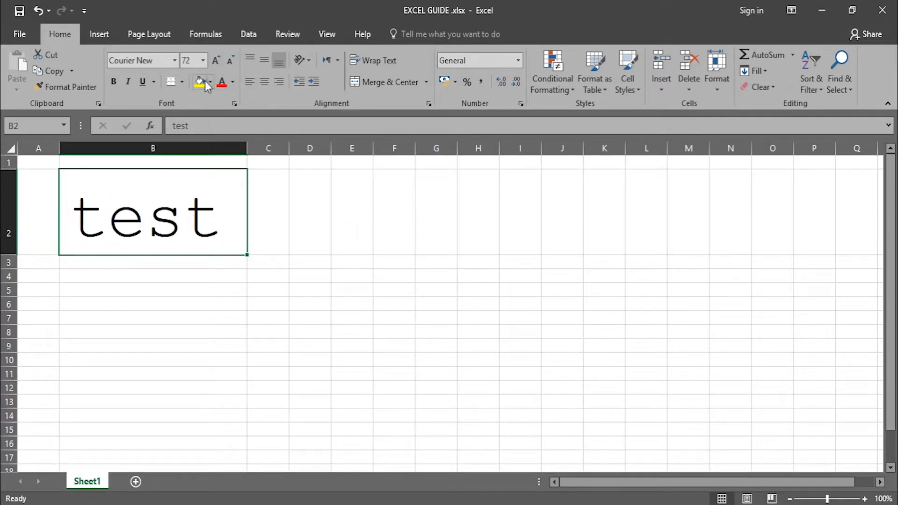
{"action": "left_click", "coordinate": [204, 60]}
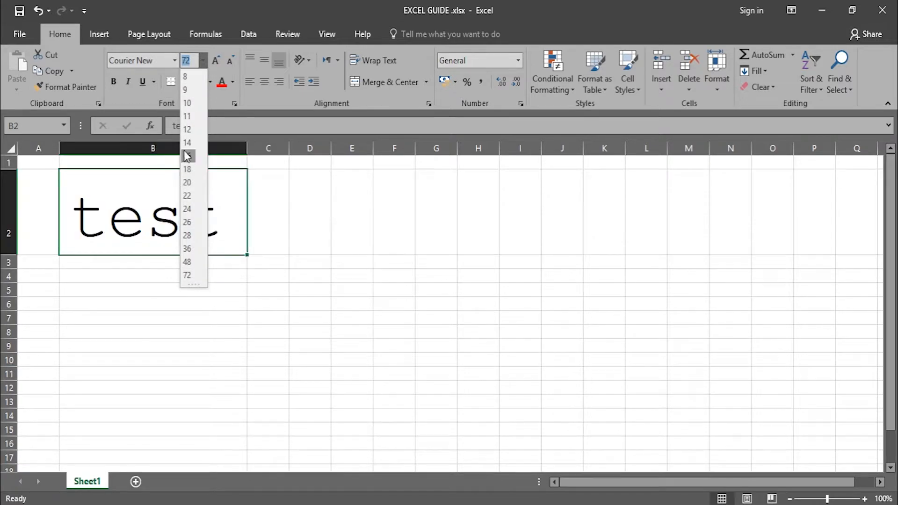
{"action": "left_click", "coordinate": [187, 107]}
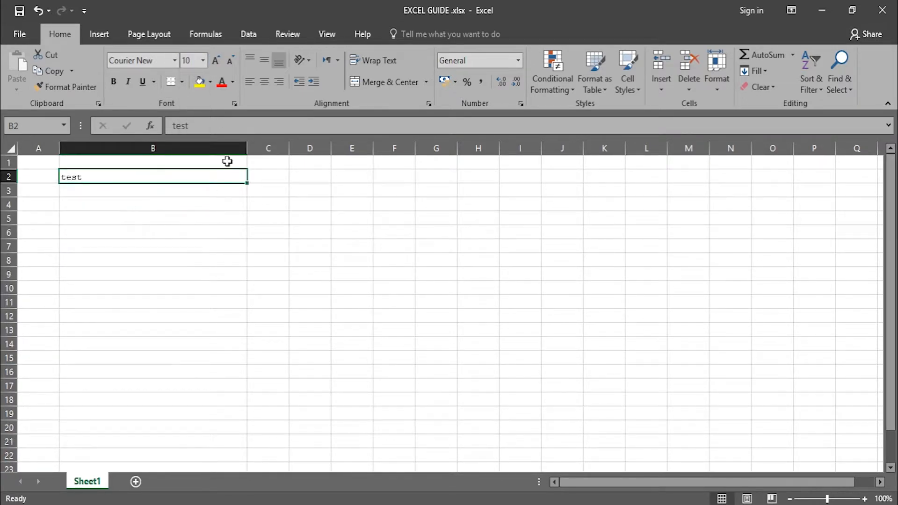
Enlarge the text in cell B2 through successive font size increments up to 36
{"action": "left_click", "coordinate": [215, 62]}
{"action": "left_click", "coordinate": [215, 63]}
{"action": "left_click", "coordinate": [214, 62]}
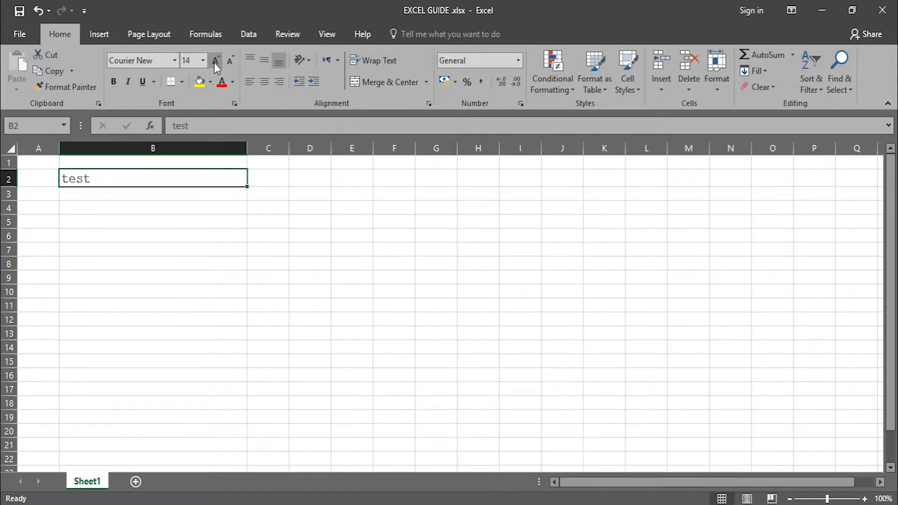
{"action": "left_click", "coordinate": [214, 62]}
{"action": "left_click", "coordinate": [214, 63]}
{"action": "left_click", "coordinate": [214, 62]}
{"action": "left_click", "coordinate": [215, 63]}
{"action": "left_click", "coordinate": [214, 62]}
{"action": "left_click", "coordinate": [214, 63]}
{"action": "left_click", "coordinate": [214, 63]}
{"action": "left_click", "coordinate": [215, 62]}
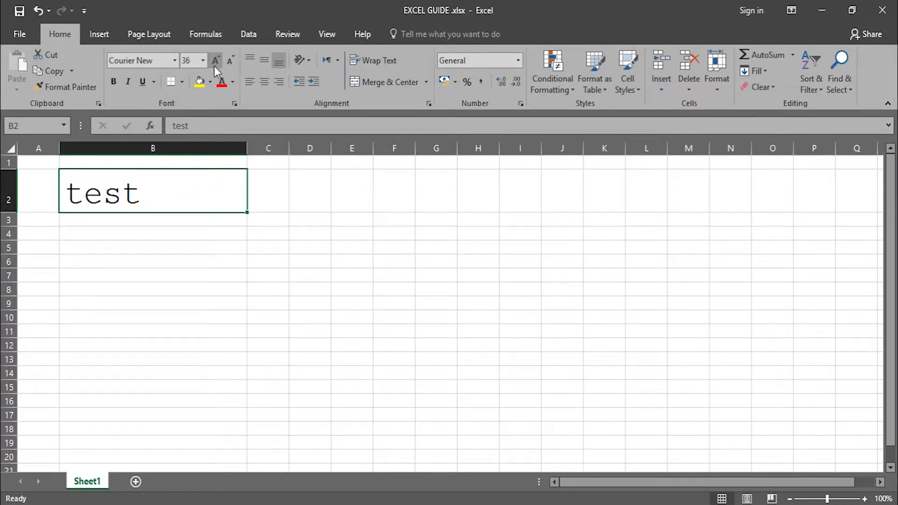
Shrink the text in cell B2 through successive font size decrements down to 12
{"action": "left_click", "coordinate": [229, 63]}
{"action": "left_click", "coordinate": [229, 62]}
{"action": "left_click", "coordinate": [229, 63]}
{"action": "left_click", "coordinate": [229, 62]}
{"action": "left_click", "coordinate": [229, 63]}
{"action": "left_click", "coordinate": [229, 63]}
{"action": "left_click", "coordinate": [229, 62]}
{"action": "left_click", "coordinate": [229, 61]}
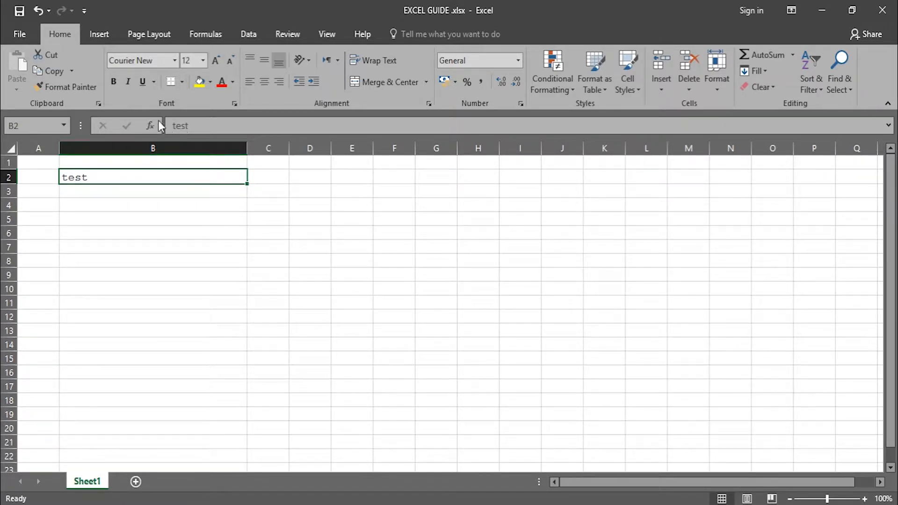
{"action": "left_click", "coordinate": [182, 82]}
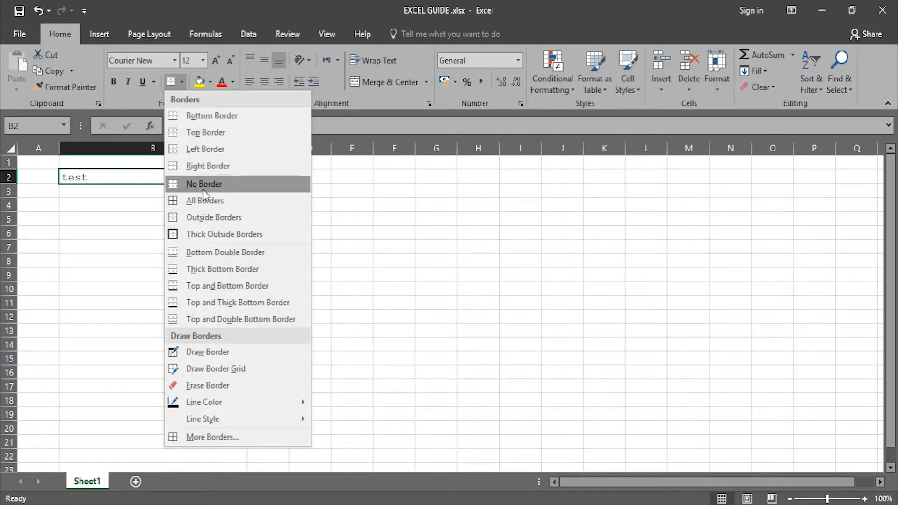
{"action": "left_click", "coordinate": [107, 293]}
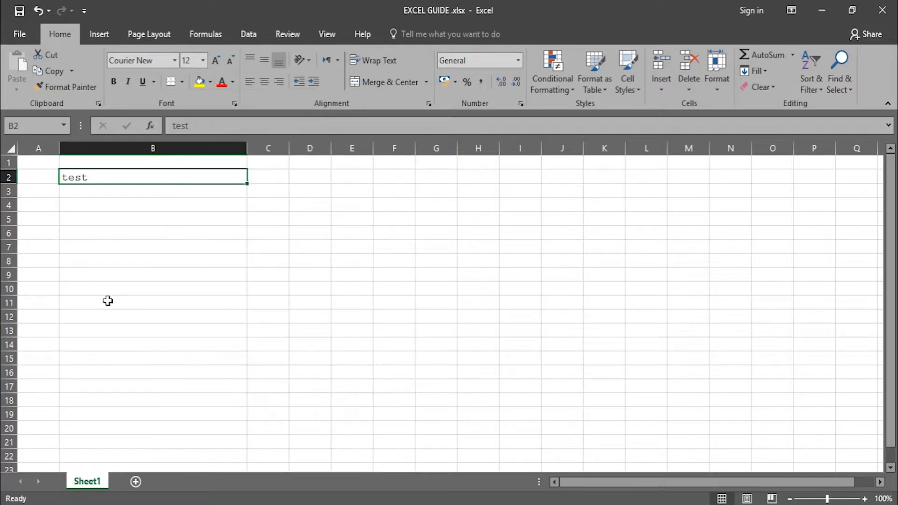
{"action": "left_click", "coordinate": [192, 271]}
{"action": "left_click", "coordinate": [112, 178]}
{"action": "left_click", "coordinate": [182, 82]}
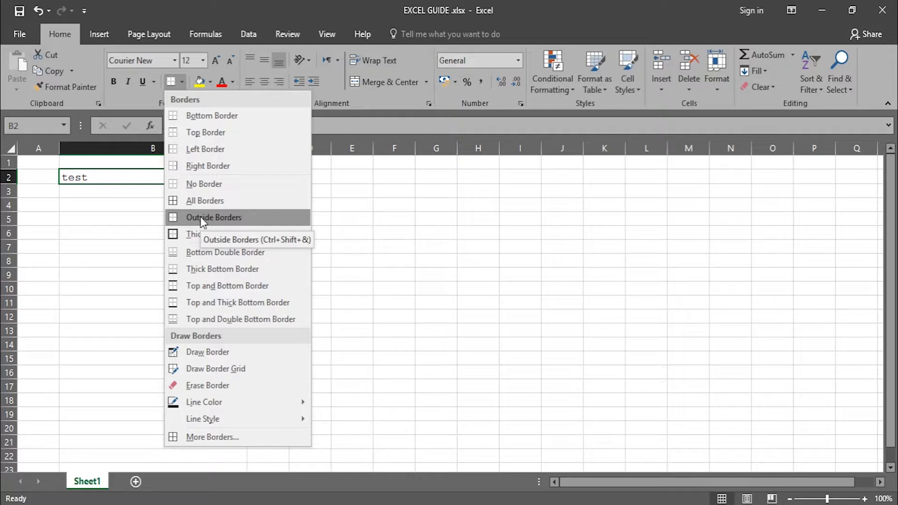
{"action": "left_click", "coordinate": [115, 210]}
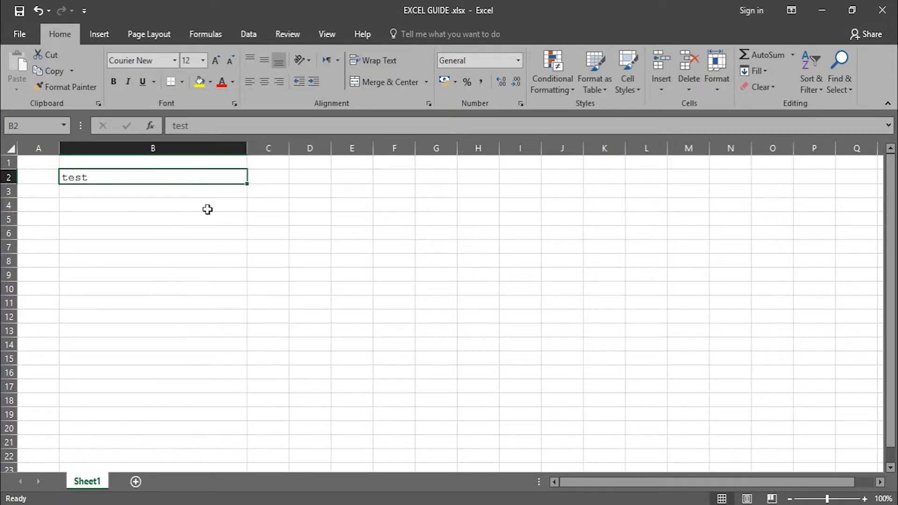
Apply a bottom border to cell B5 and move off the cell
{"action": "left_click", "coordinate": [185, 214]}
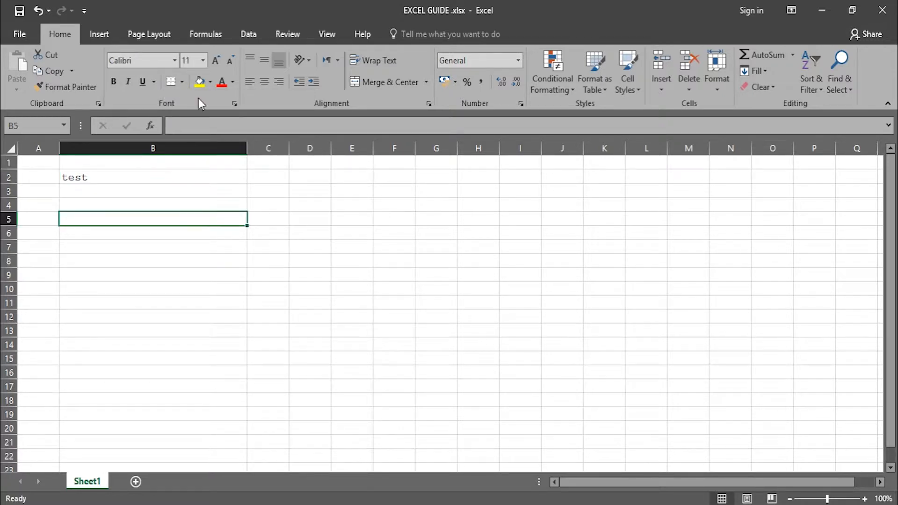
{"action": "left_click", "coordinate": [182, 81]}
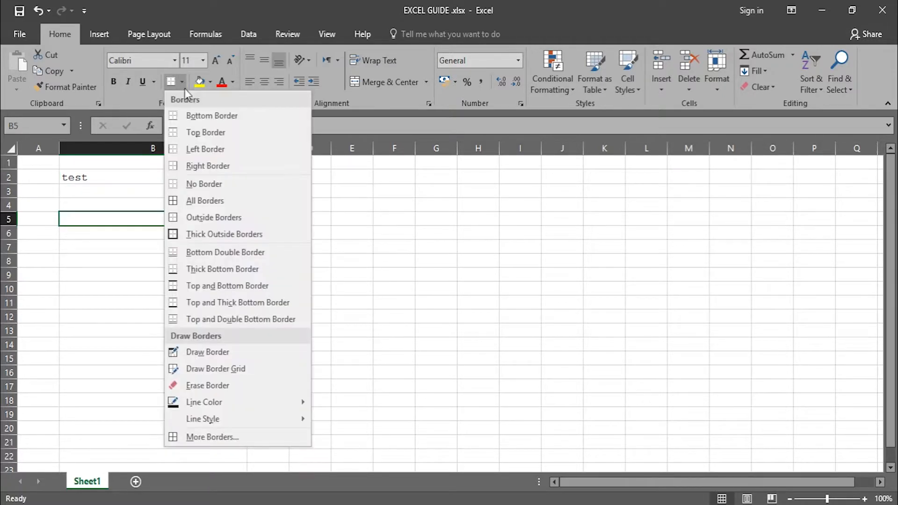
{"action": "left_click", "coordinate": [195, 120]}
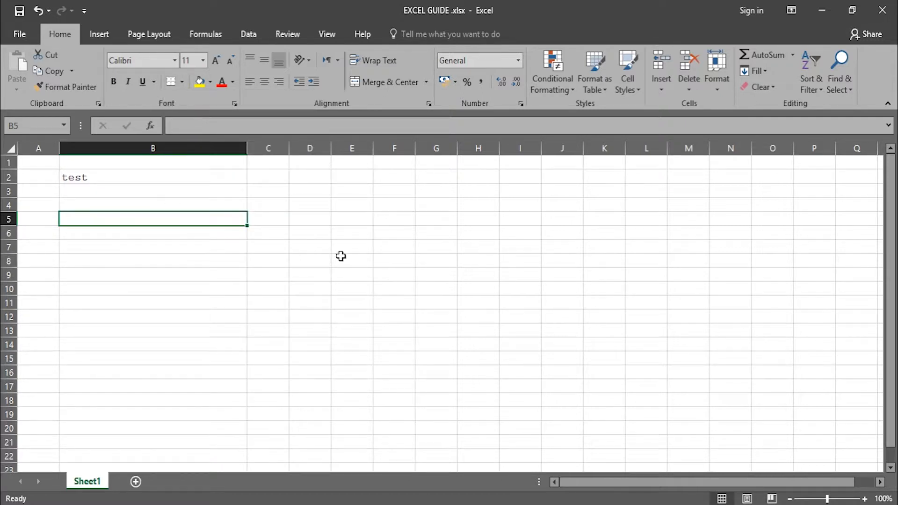
{"action": "left_click", "coordinate": [320, 238]}
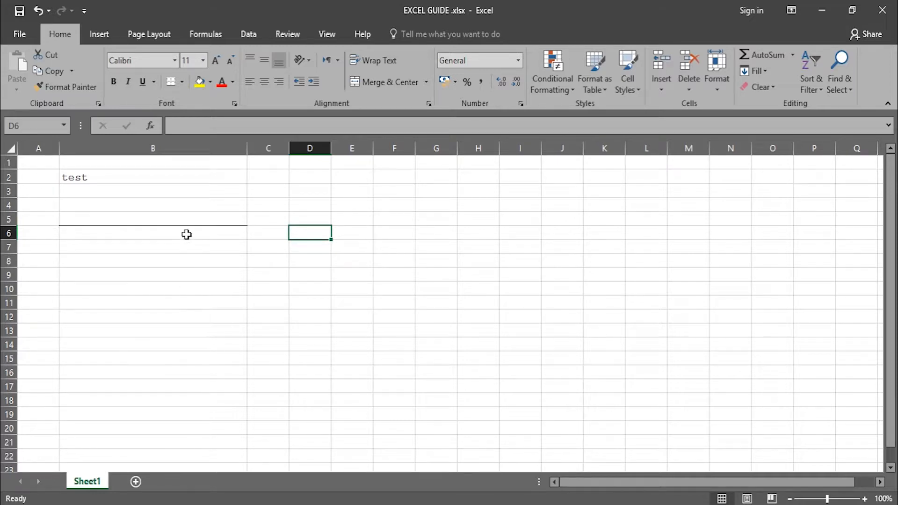
Add a top border to cell B5 and move off the cell
{"action": "left_click", "coordinate": [178, 222]}
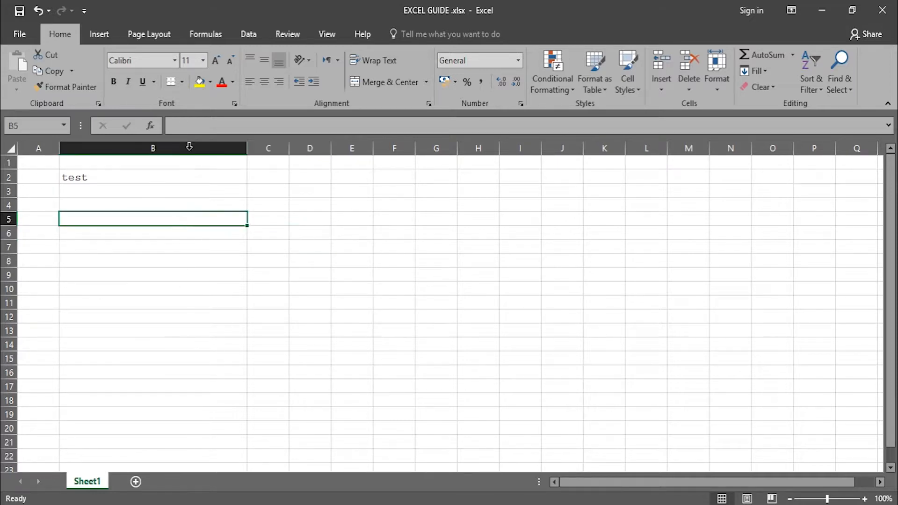
{"action": "left_click", "coordinate": [182, 82]}
{"action": "left_click", "coordinate": [185, 132]}
{"action": "left_click", "coordinate": [192, 288]}
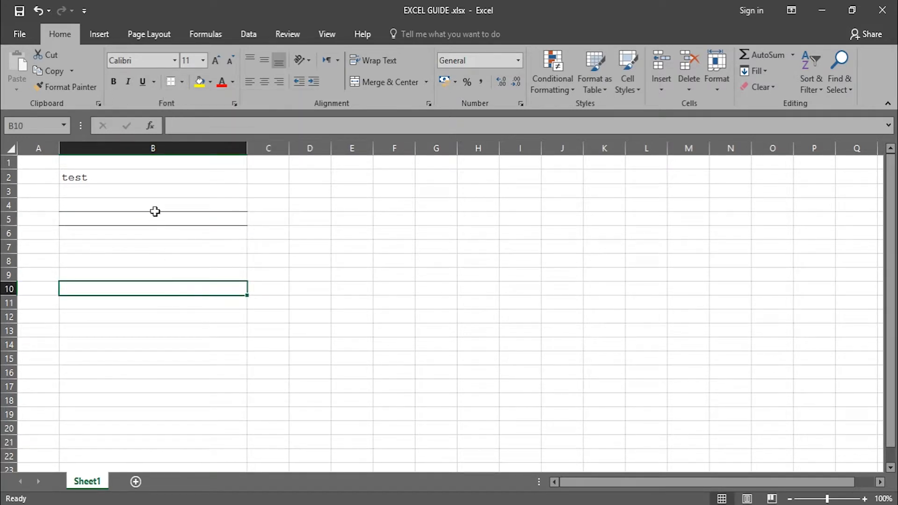
Apply a left border to cell B10 and leave the cell
{"action": "left_click", "coordinate": [182, 82]}
{"action": "left_click", "coordinate": [179, 158]}
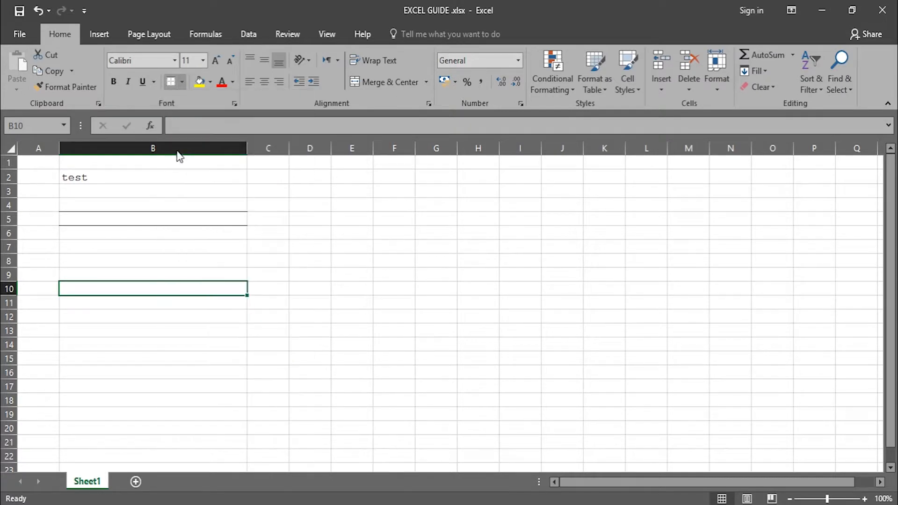
{"action": "left_click", "coordinate": [305, 299]}
Add a left border to cell B5 and leave the cell
{"action": "left_click", "coordinate": [115, 215]}
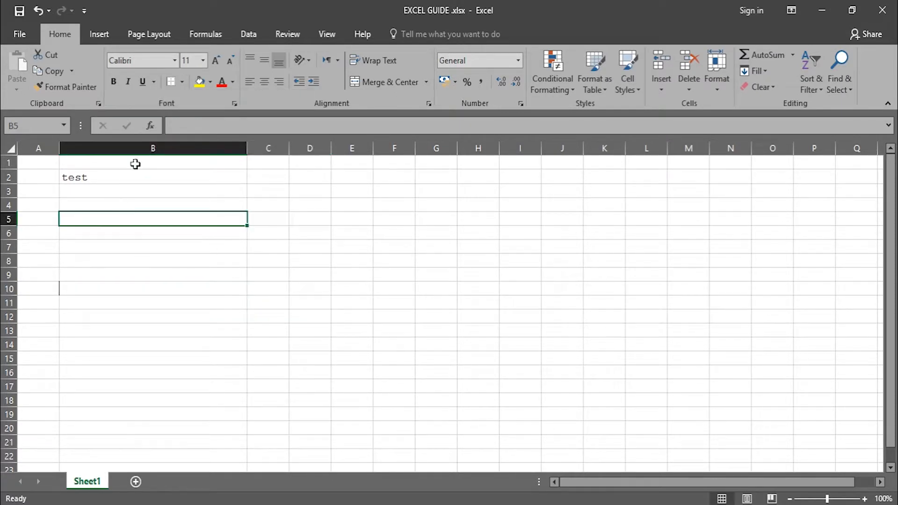
{"action": "left_click", "coordinate": [182, 82]}
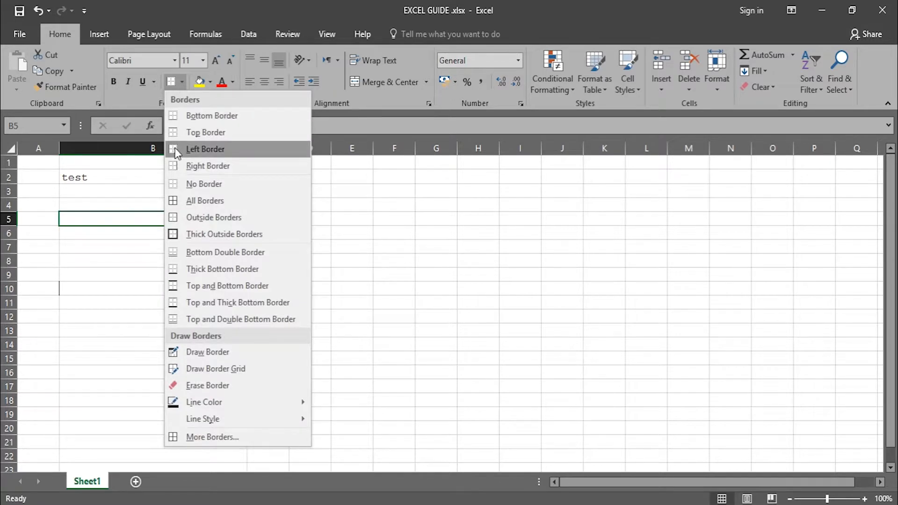
{"action": "left_click", "coordinate": [174, 146]}
{"action": "left_click", "coordinate": [186, 247]}
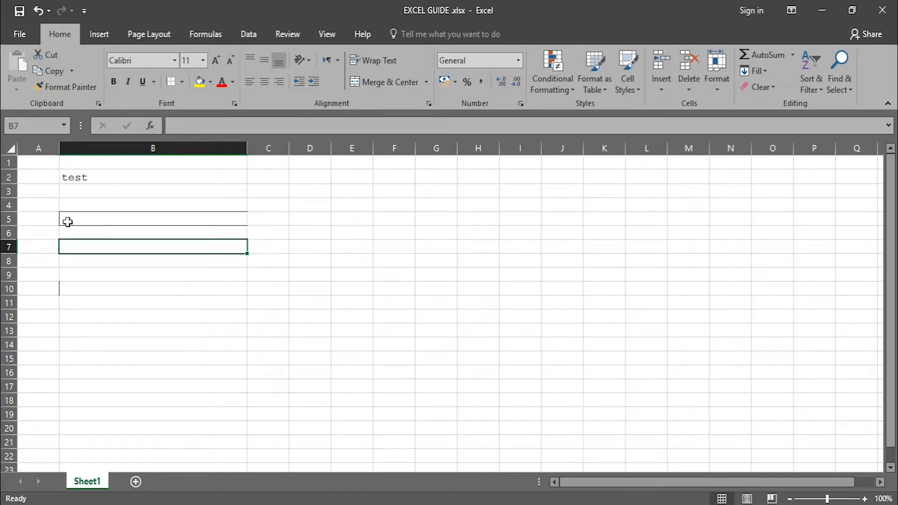
Close the box around cell B5 by adding a right border, and leave the cell
{"action": "left_click", "coordinate": [128, 218]}
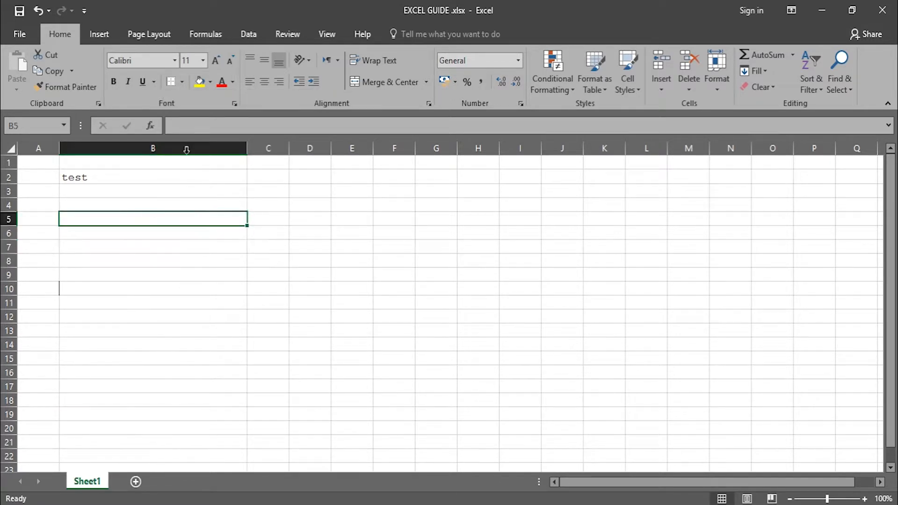
{"action": "left_click", "coordinate": [180, 83]}
{"action": "left_click", "coordinate": [196, 161]}
{"action": "left_click", "coordinate": [169, 271]}
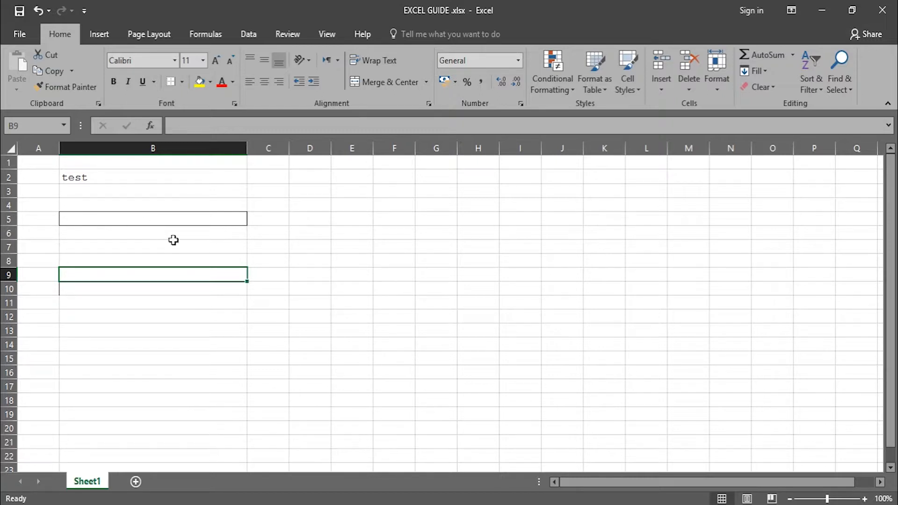
{"action": "left_click", "coordinate": [152, 222]}
{"action": "left_click", "coordinate": [167, 248]}
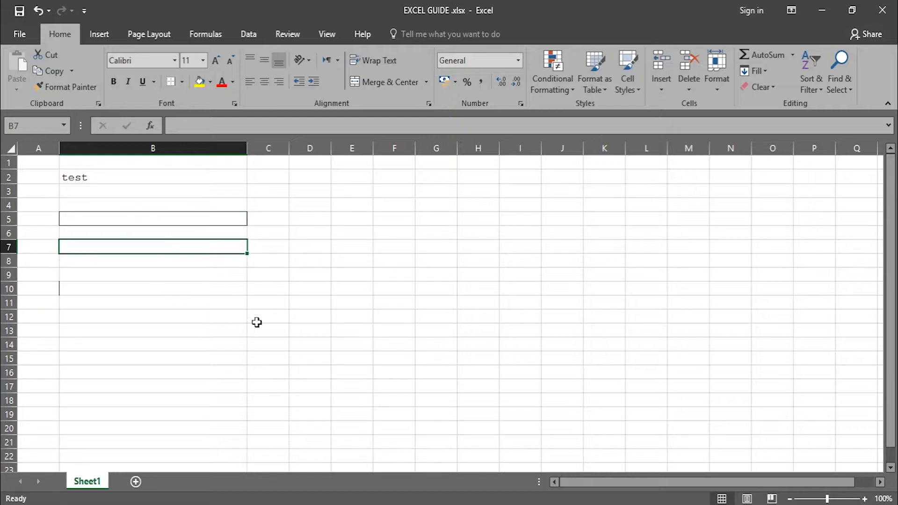
{"action": "left_click", "coordinate": [182, 82]}
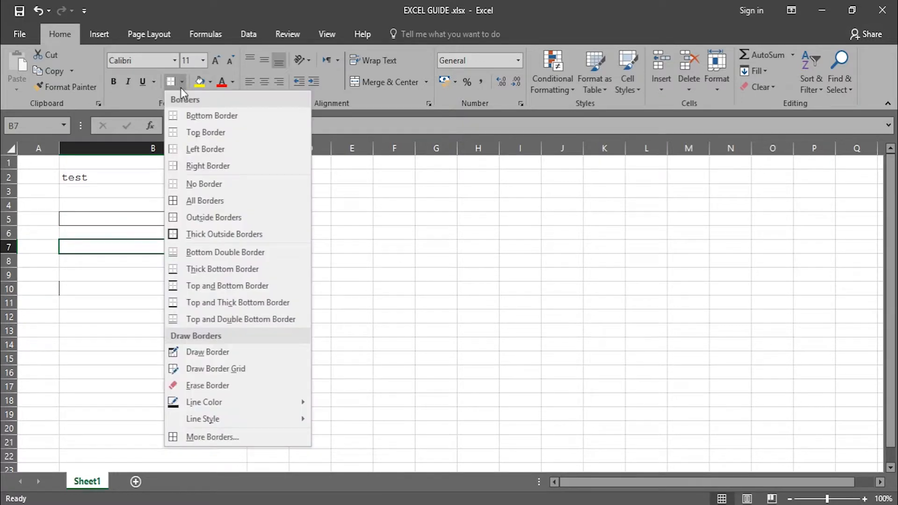
{"action": "left_click", "coordinate": [117, 290]}
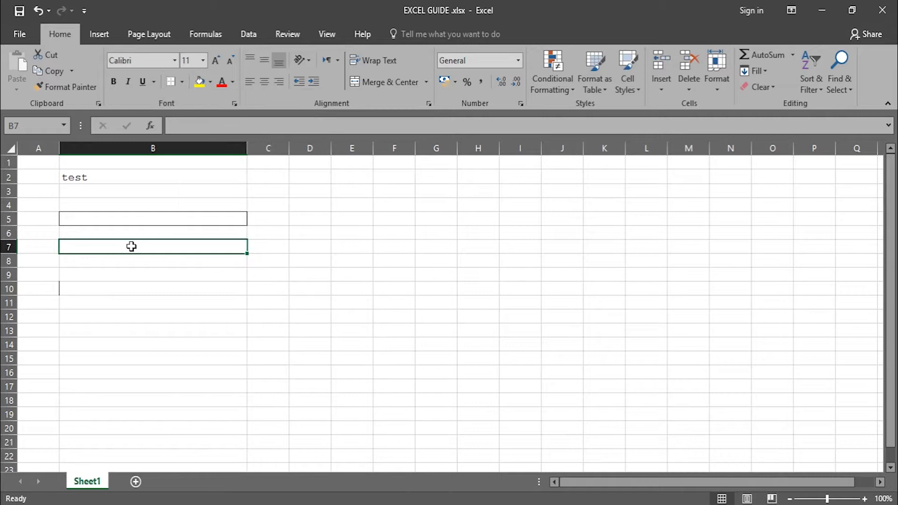
Remove all borders from cell B5 with the No Border option and leave the cell
{"action": "left_click", "coordinate": [154, 219]}
{"action": "left_click", "coordinate": [182, 82]}
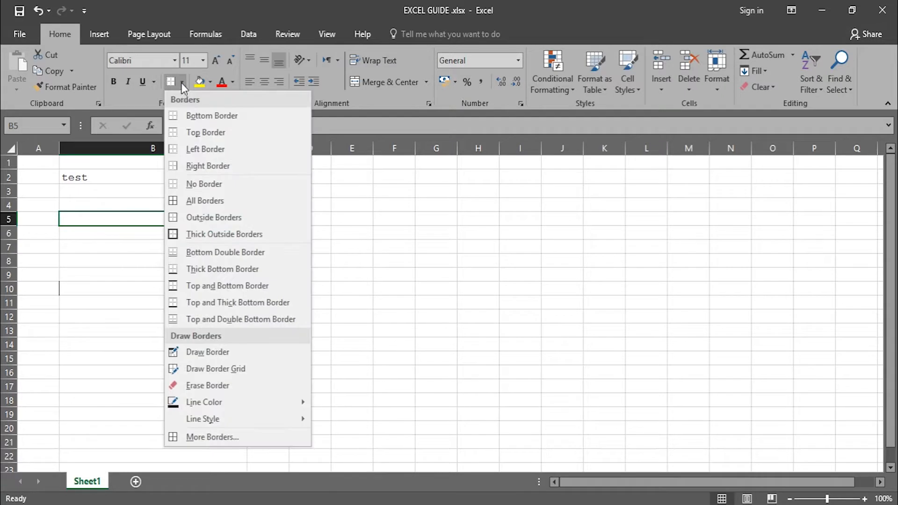
{"action": "left_click", "coordinate": [167, 184]}
{"action": "left_click", "coordinate": [131, 267]}
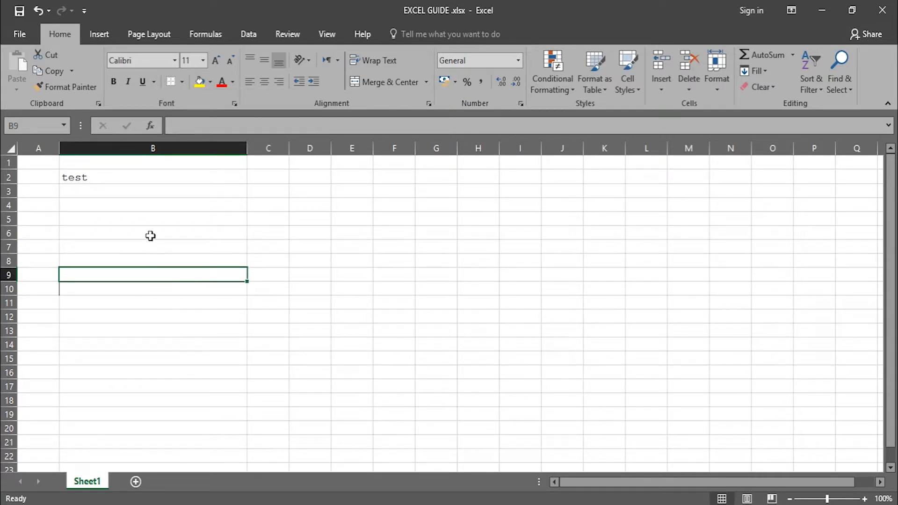
Apply All Borders to cell B5 and leave the cell
{"action": "left_click", "coordinate": [145, 220]}
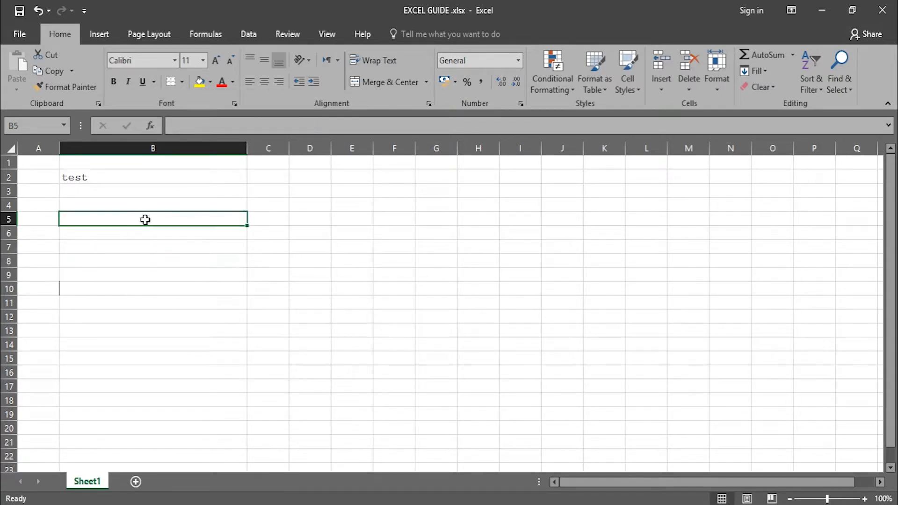
{"action": "left_click", "coordinate": [182, 80]}
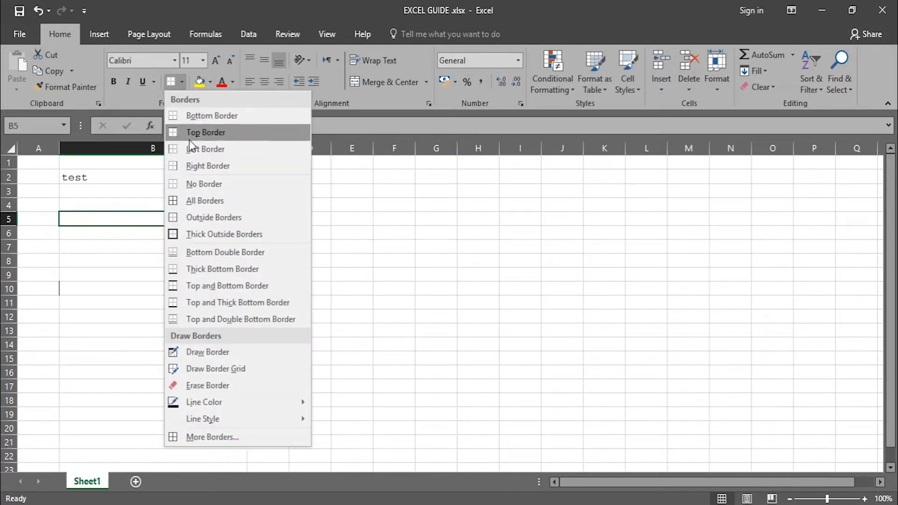
{"action": "left_click", "coordinate": [201, 200]}
{"action": "left_click", "coordinate": [160, 278]}
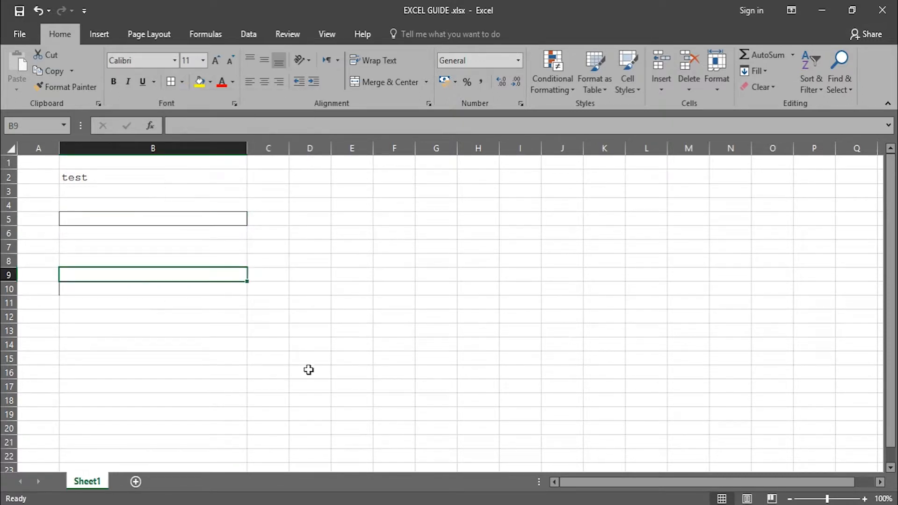
Apply All Borders to the range B5:I10 and deselect the range
{"action": "left_click_drag", "start_coordinate": [185, 220], "coordinate": [508, 293]}
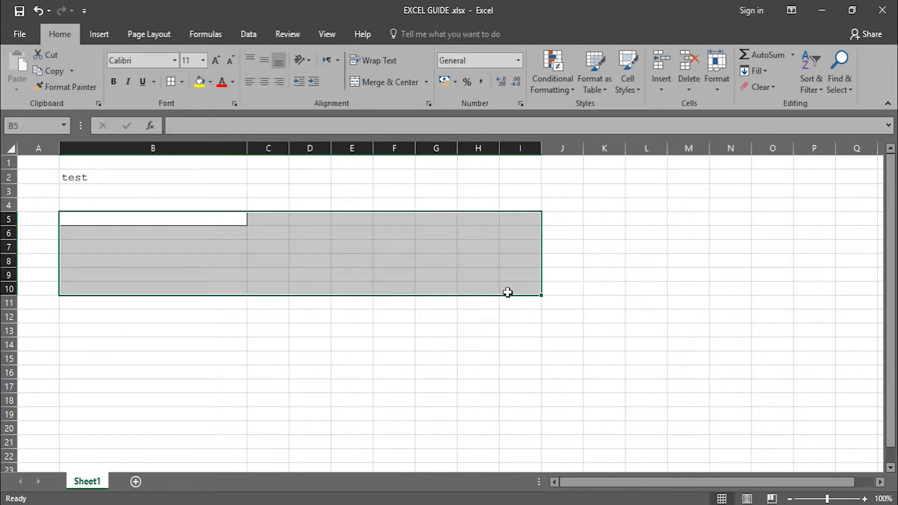
{"action": "left_click", "coordinate": [183, 82]}
{"action": "left_click", "coordinate": [204, 201]}
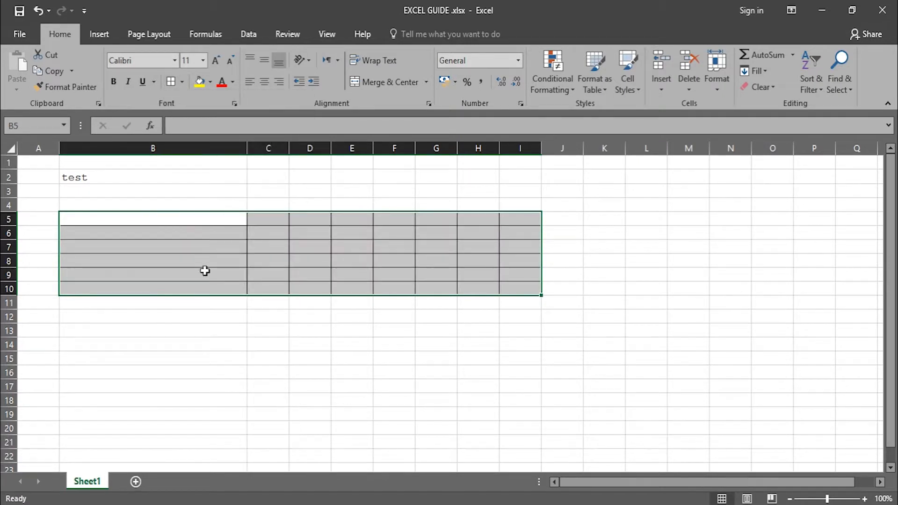
{"action": "left_click", "coordinate": [198, 314]}
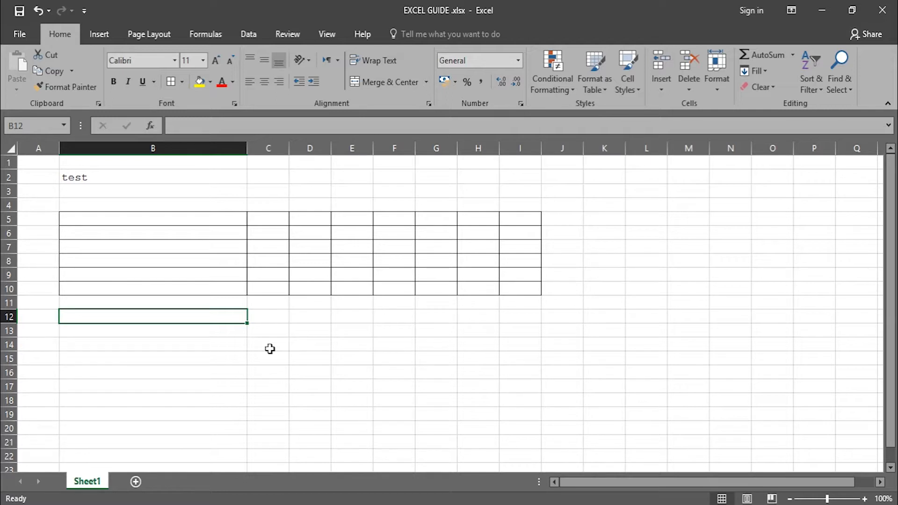
Apply Outside Borders to the range B5:I10 and deselect the range
{"action": "left_click_drag", "start_coordinate": [173, 216], "coordinate": [505, 283]}
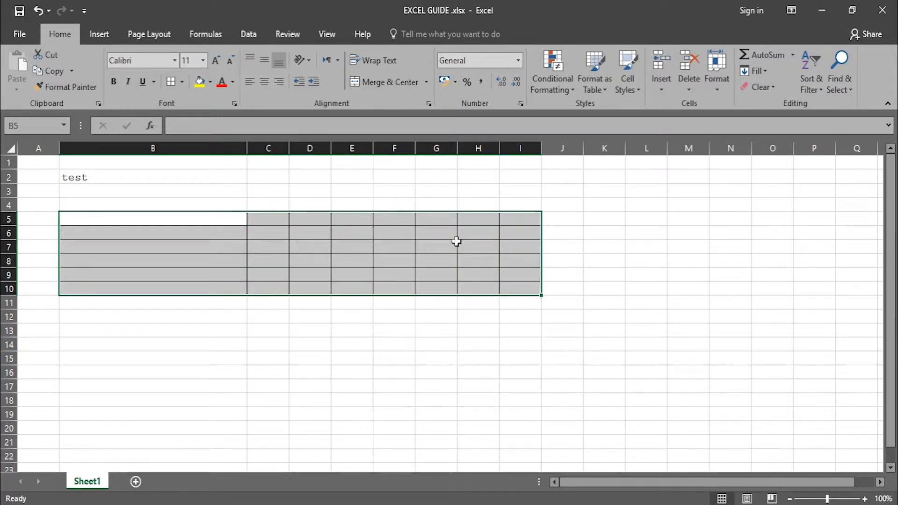
{"action": "left_click", "coordinate": [183, 81]}
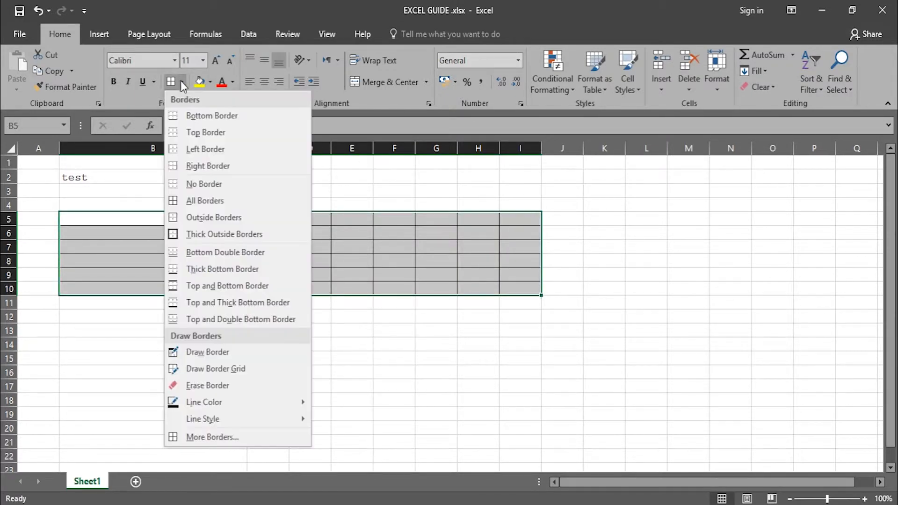
{"action": "left_click", "coordinate": [225, 218]}
{"action": "left_click", "coordinate": [198, 356]}
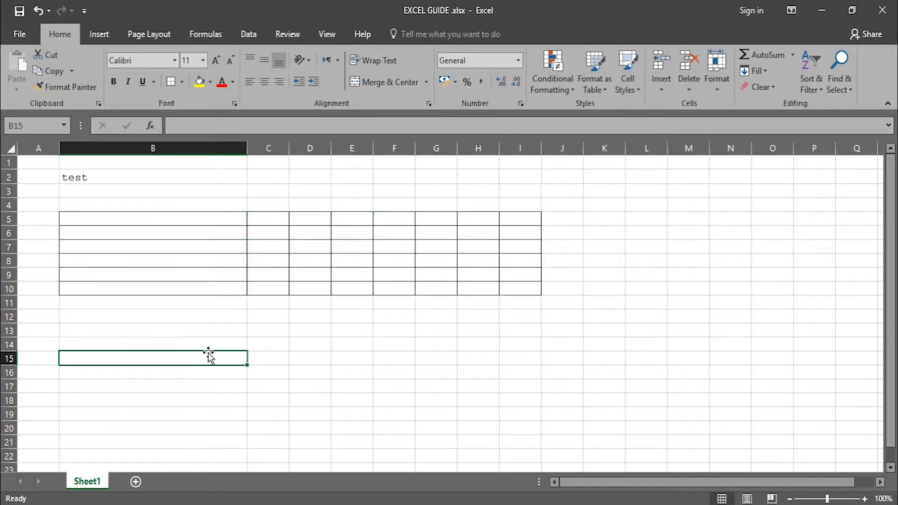
Apply Outside Borders to the range B12:I15 and deselect the range
{"action": "left_click_drag", "start_coordinate": [174, 314], "coordinate": [527, 361]}
{"action": "left_click", "coordinate": [180, 80]}
{"action": "left_click", "coordinate": [219, 221]}
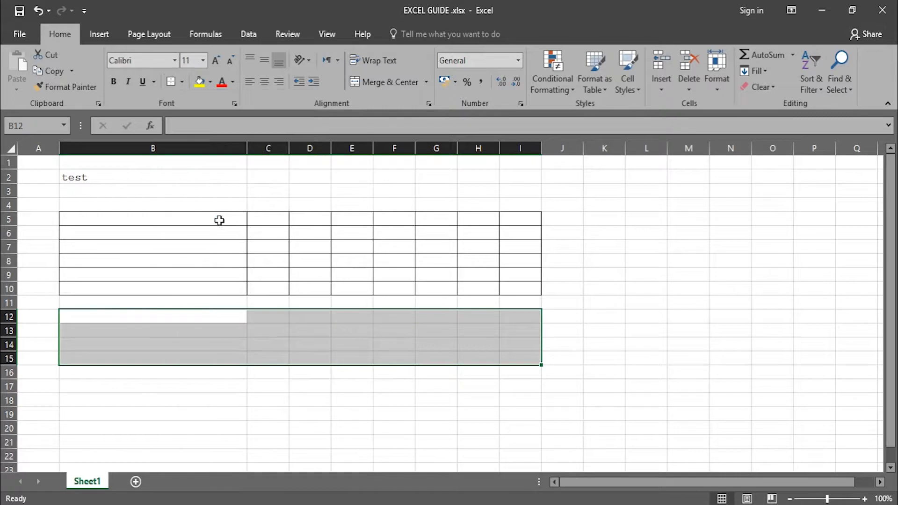
{"action": "left_click", "coordinate": [700, 362]}
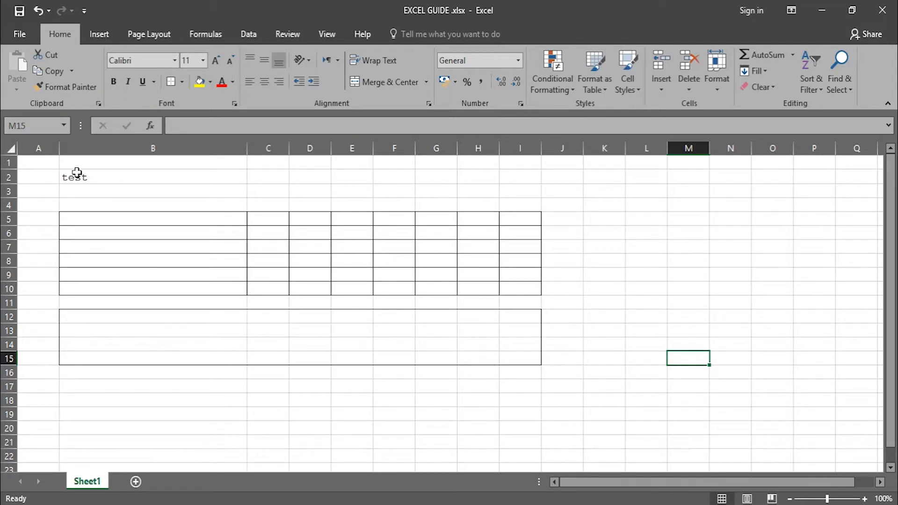
Apply a Bottom Double Border to the range B17:I18 and deselect the range
{"action": "left_click_drag", "start_coordinate": [155, 384], "coordinate": [519, 400]}
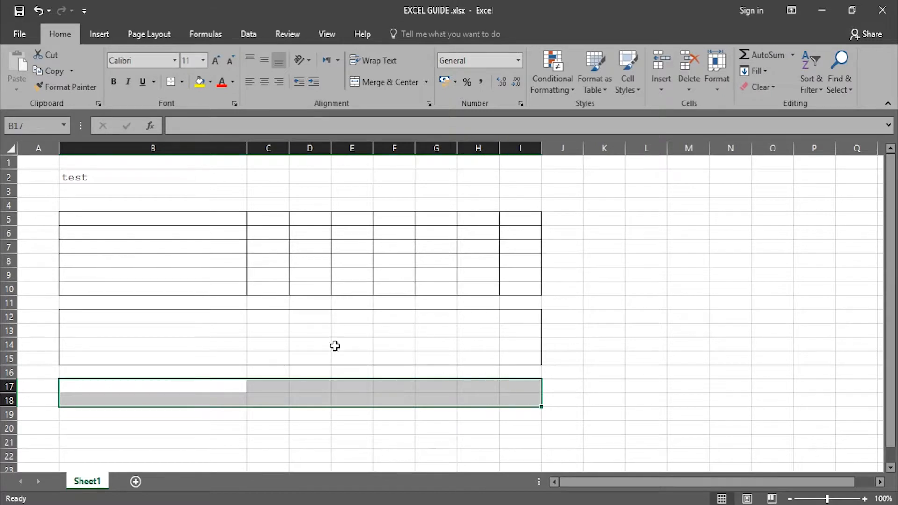
{"action": "left_click", "coordinate": [182, 82]}
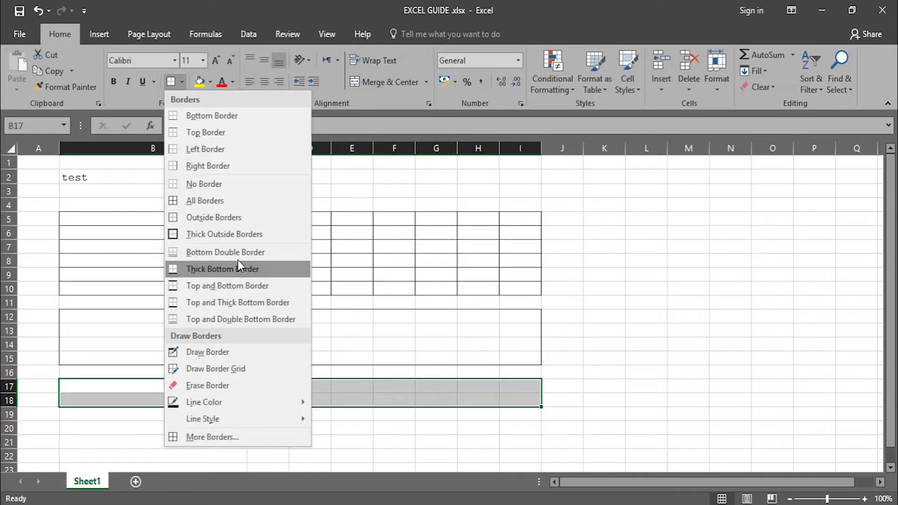
{"action": "left_click", "coordinate": [206, 254]}
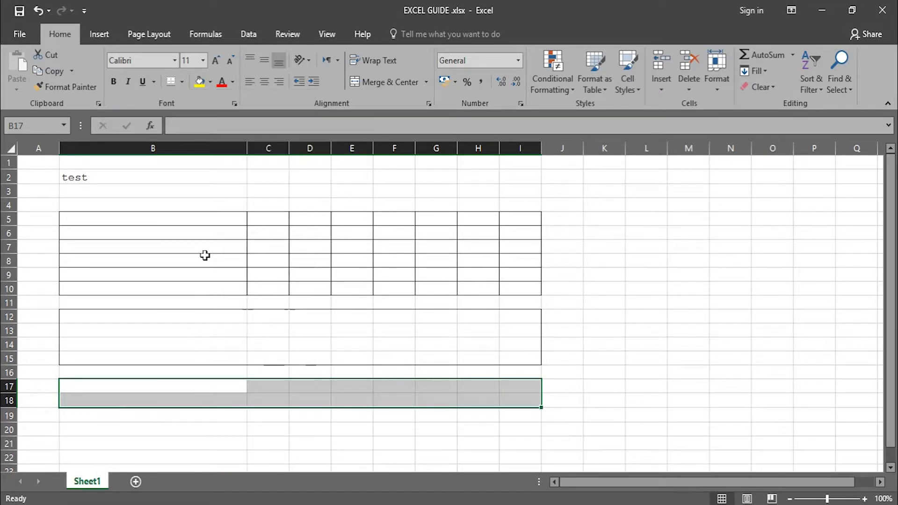
{"action": "scroll", "coordinate": [528, 318], "scroll_direction": "down", "scroll_amount": 3}
{"action": "left_click", "coordinate": [574, 264]}
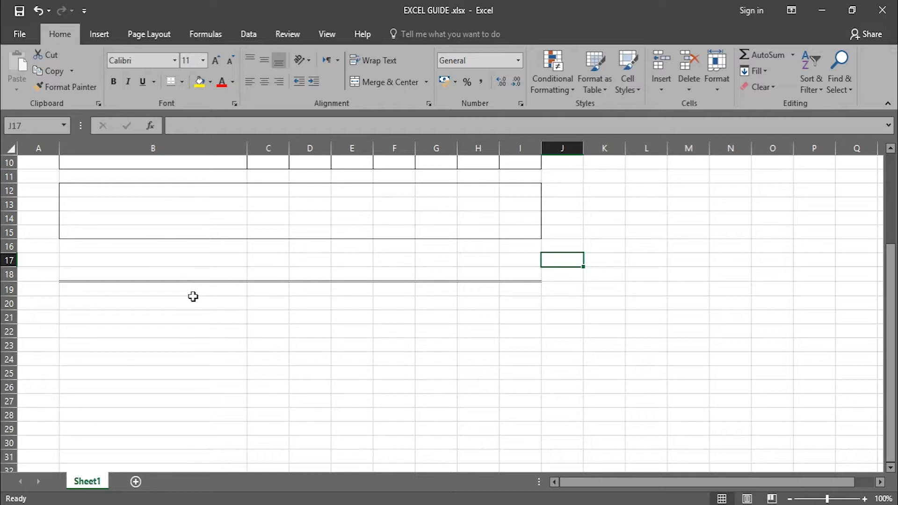
{"action": "left_click", "coordinate": [192, 289]}
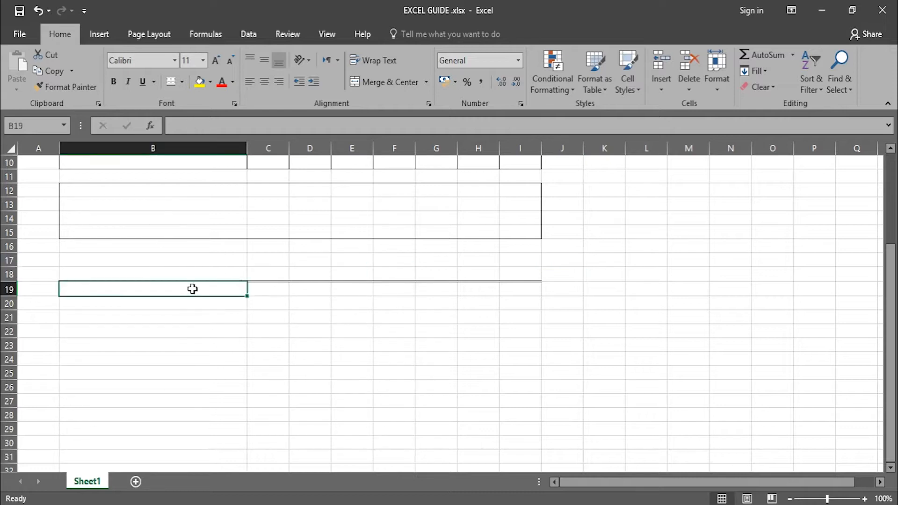
{"action": "left_click", "coordinate": [181, 84]}
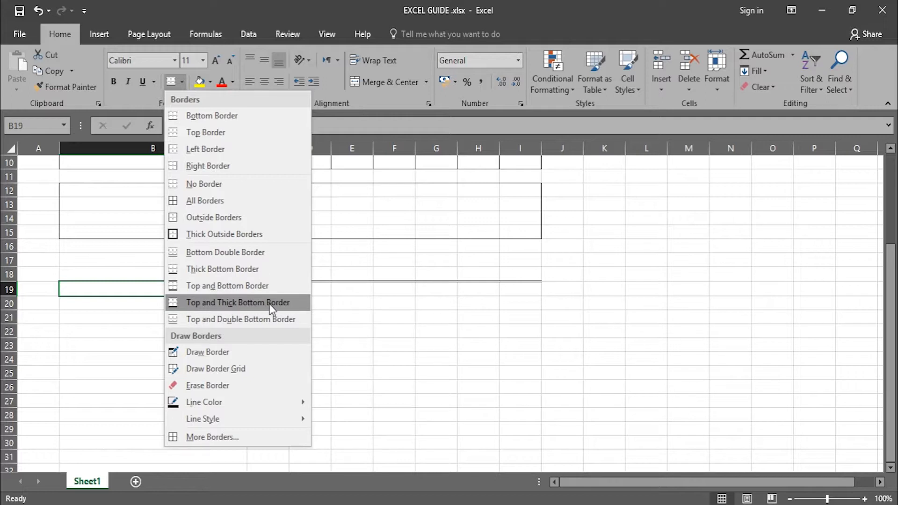
{"action": "left_click", "coordinate": [434, 338]}
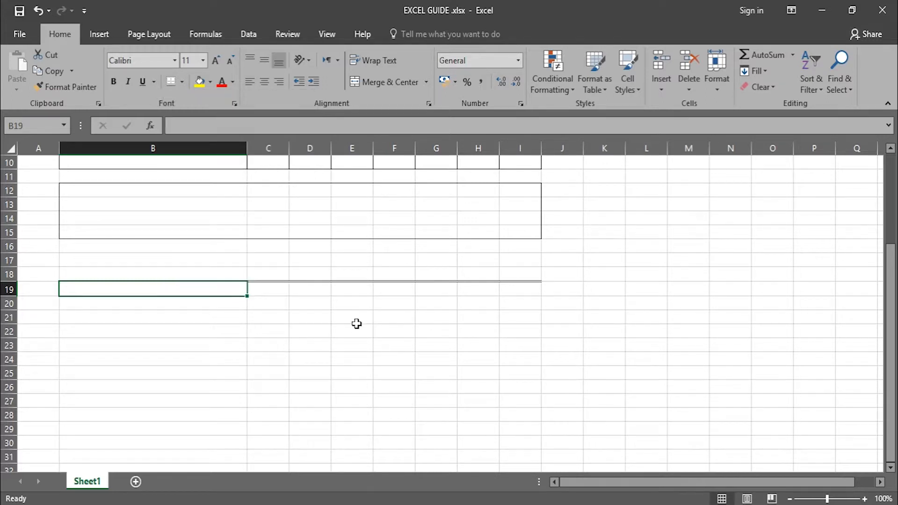
{"action": "left_click", "coordinate": [228, 328]}
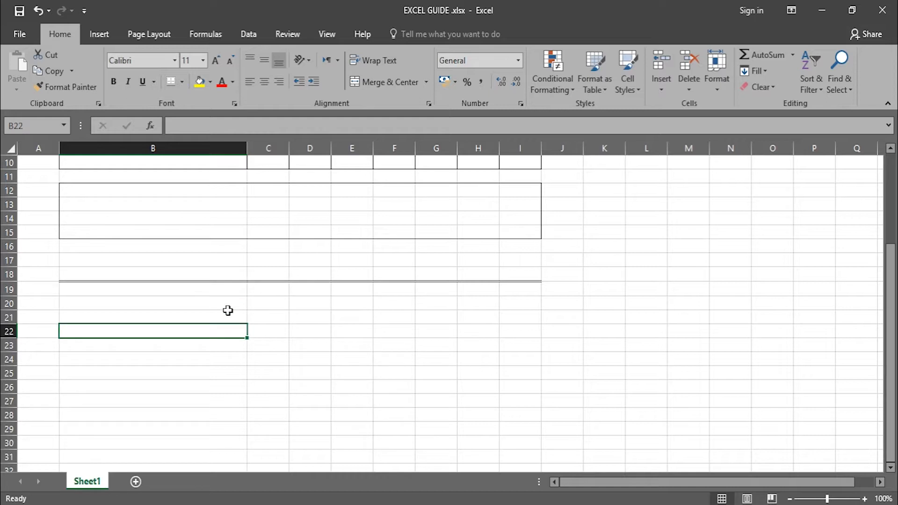
Apply a Thick Bottom Border to cell B20 and leave the cell
{"action": "left_click", "coordinate": [226, 306]}
{"action": "left_click", "coordinate": [182, 82]}
{"action": "left_click", "coordinate": [202, 275]}
{"action": "left_click", "coordinate": [346, 353]}
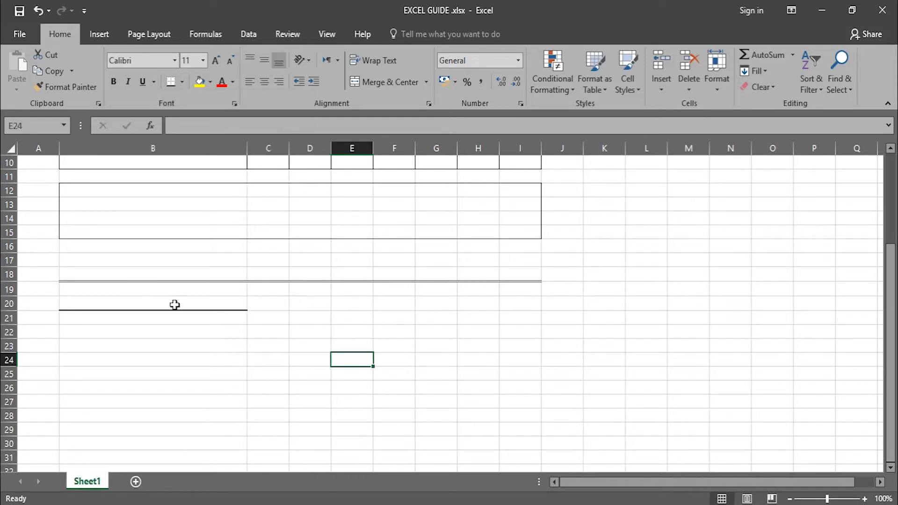
Apply the Top and Bottom Border option to cell B22 and leave the cell
{"action": "left_click", "coordinate": [178, 327]}
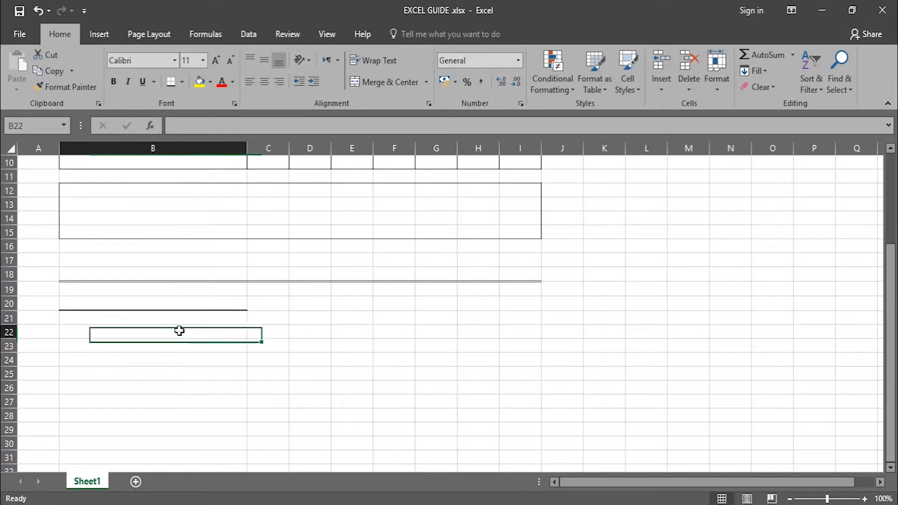
{"action": "left_click", "coordinate": [182, 83]}
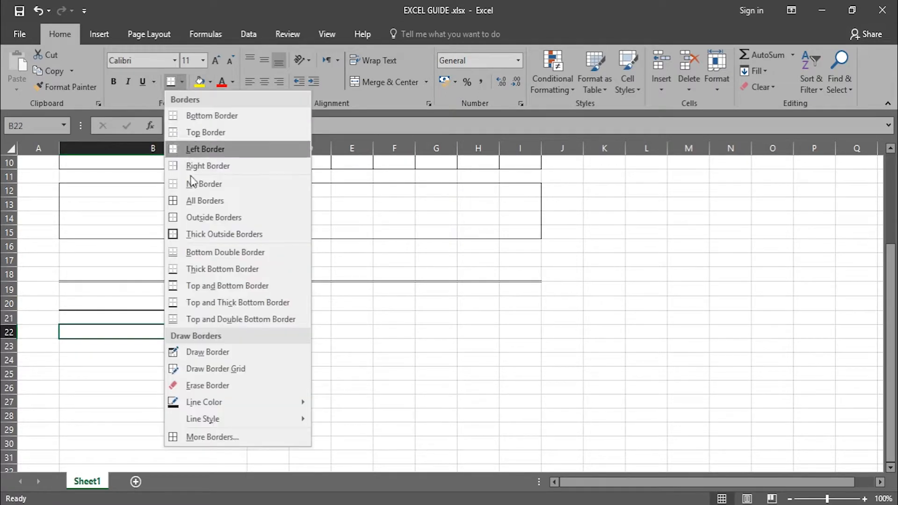
{"action": "left_click", "coordinate": [206, 287]}
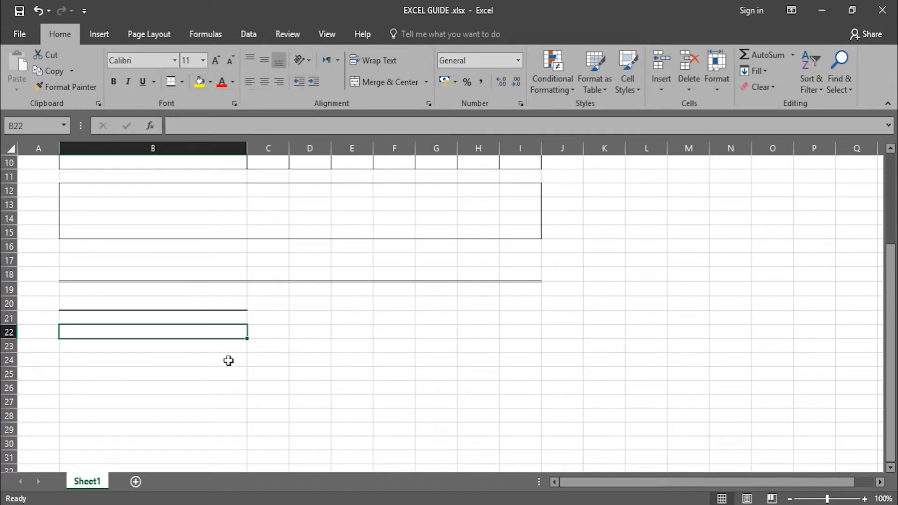
{"action": "left_click", "coordinate": [351, 361]}
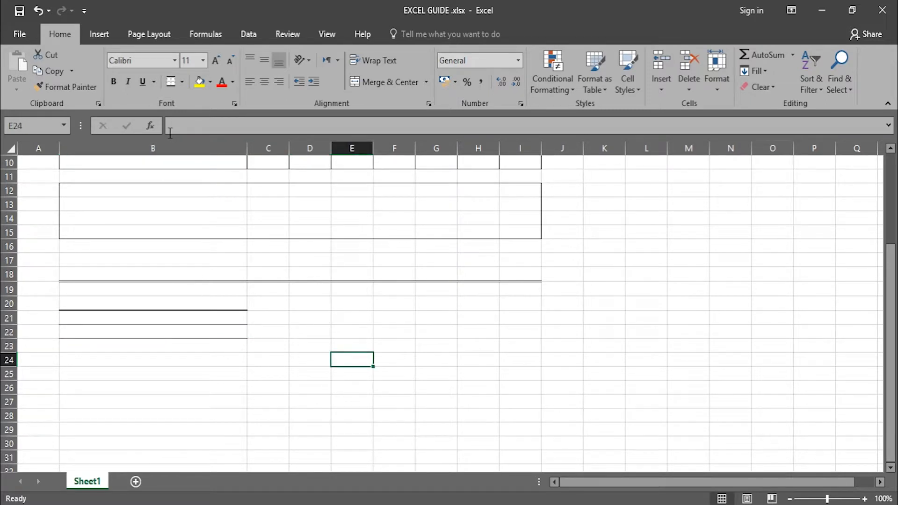
Apply the Top and Thick Bottom Border option to cell B24 and leave the cell
{"action": "left_click", "coordinate": [181, 83]}
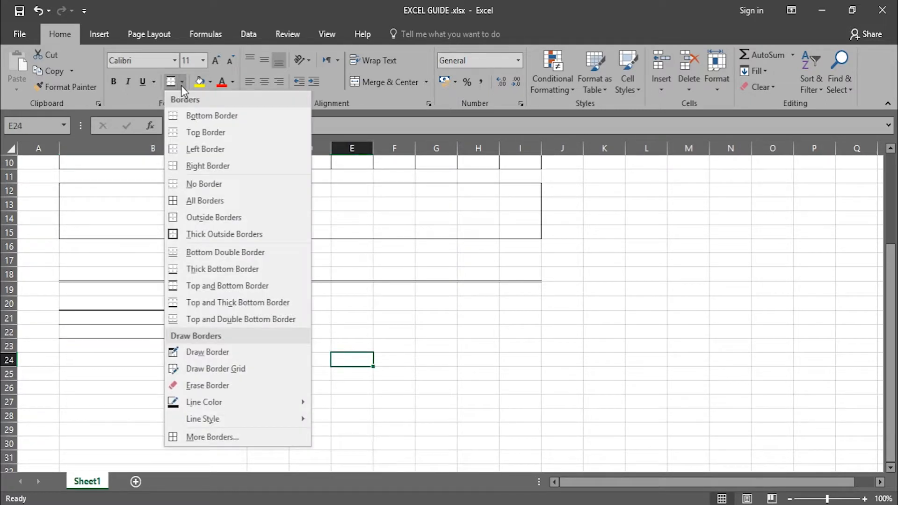
{"action": "left_click", "coordinate": [398, 356]}
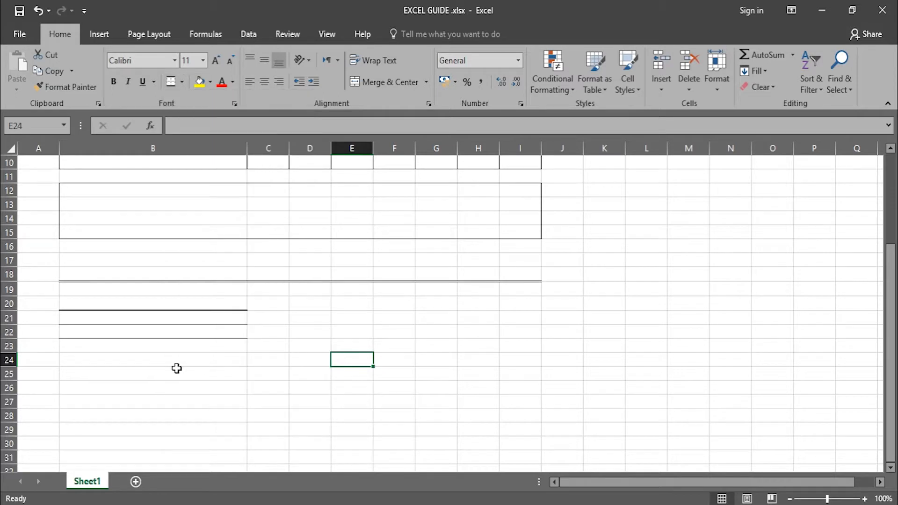
{"action": "left_click", "coordinate": [159, 363]}
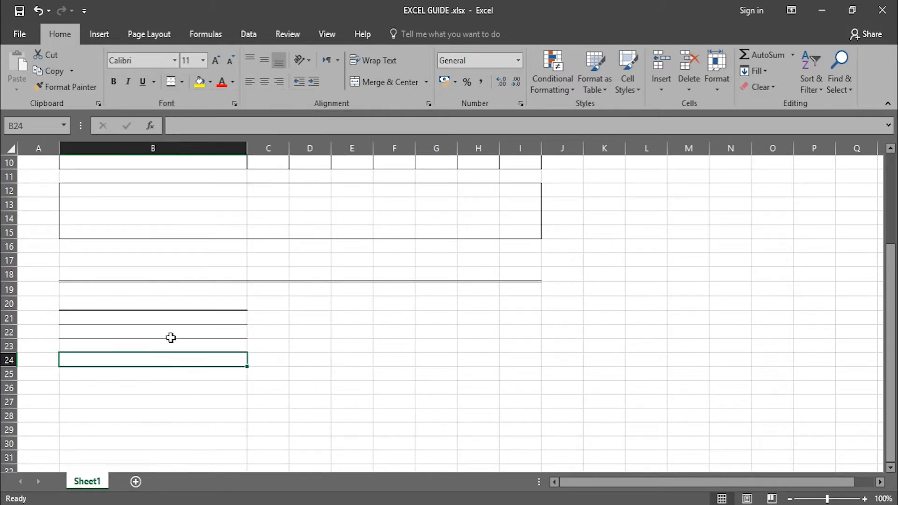
{"action": "left_click", "coordinate": [182, 82]}
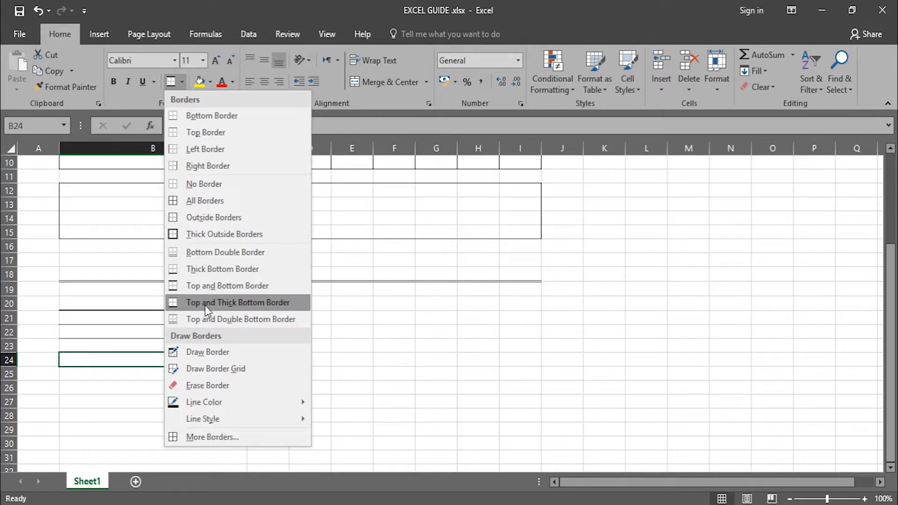
{"action": "left_click", "coordinate": [206, 306]}
{"action": "left_click", "coordinate": [363, 364]}
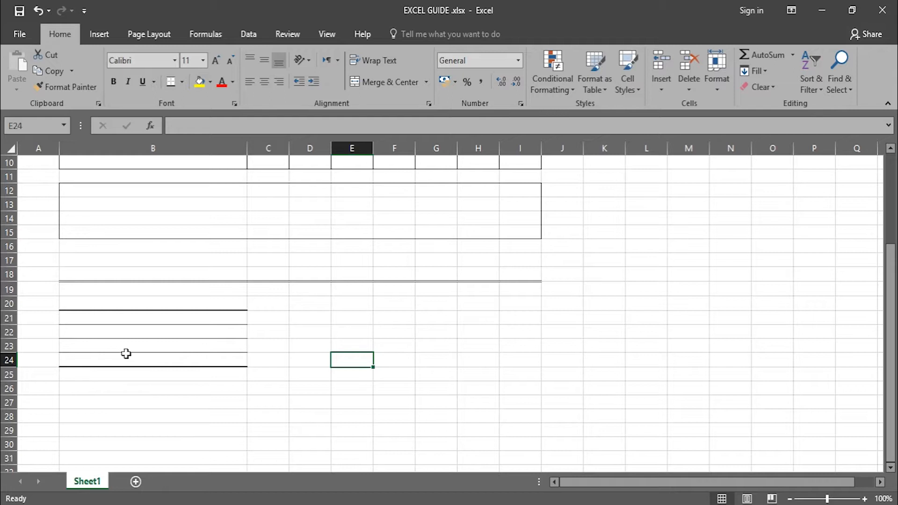
Apply the Top and Double Bottom Border option to cell B26 and leave the cell
{"action": "left_click", "coordinate": [165, 383]}
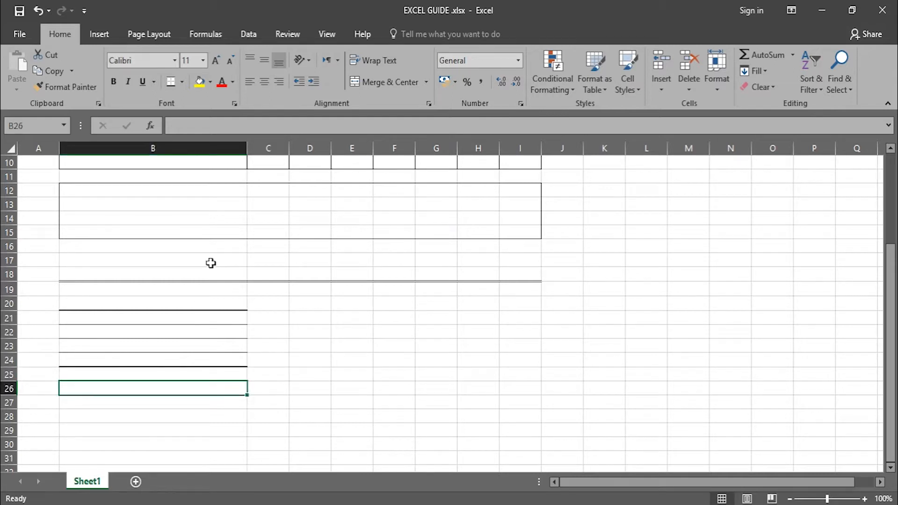
{"action": "left_click", "coordinate": [181, 82]}
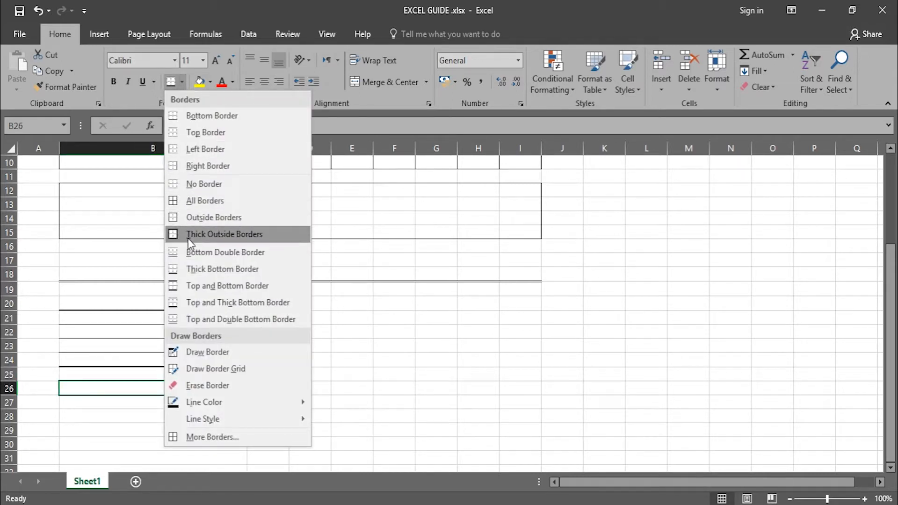
{"action": "left_click", "coordinate": [199, 320]}
{"action": "left_click", "coordinate": [327, 387]}
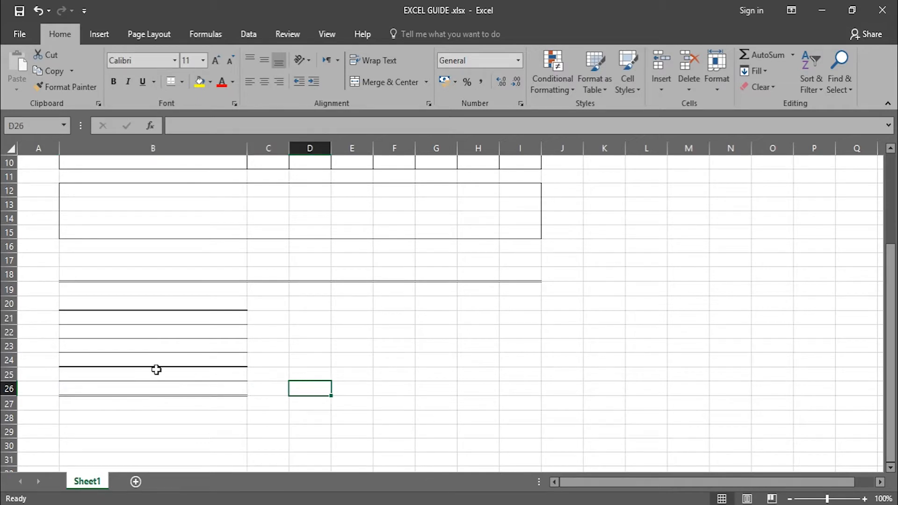
{"action": "scroll", "coordinate": [271, 355], "scroll_direction": "up", "scroll_amount": 2}
{"action": "scroll", "coordinate": [271, 355], "scroll_direction": "down", "scroll_amount": 2}
{"action": "left_click", "coordinate": [388, 329]}
{"action": "left_click", "coordinate": [182, 82]}
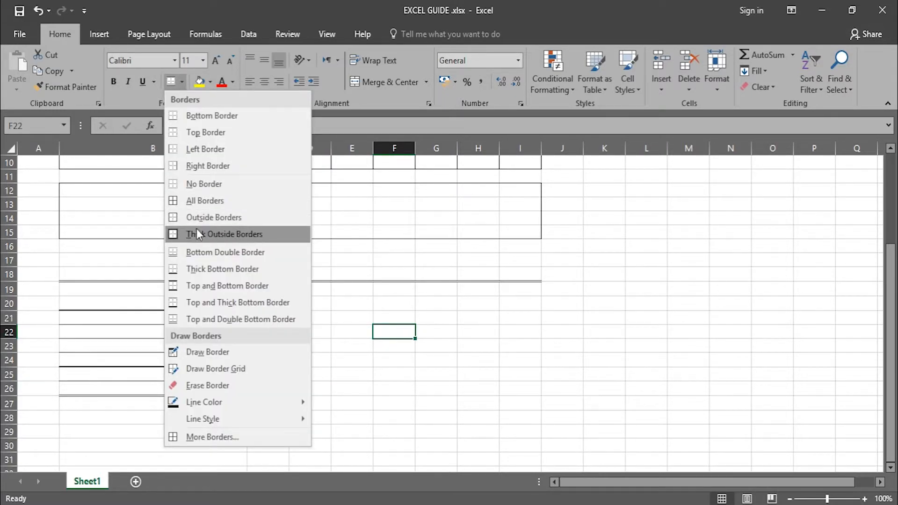
{"action": "left_click", "coordinate": [407, 312]}
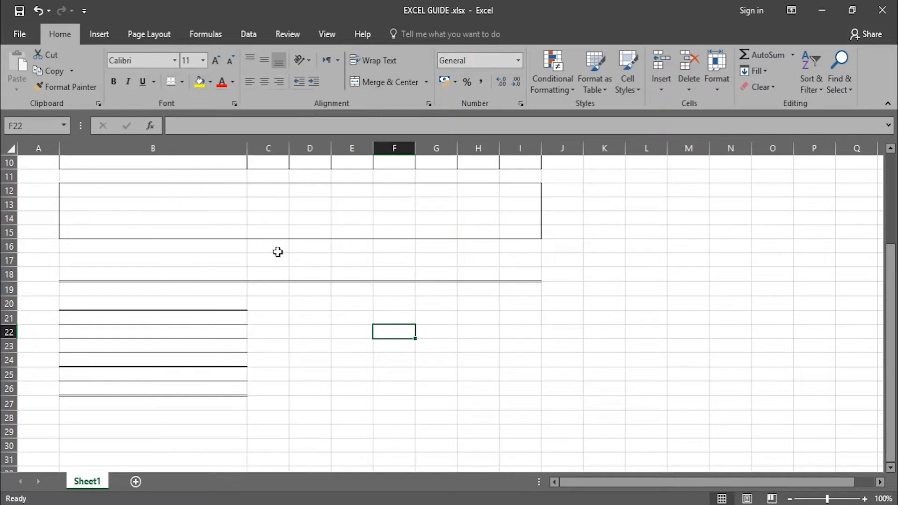
Apply Thick Outside Borders to the range B5:I10 and deselect the range
{"action": "scroll", "coordinate": [278, 252], "scroll_direction": "up", "scroll_amount": 3}
{"action": "left_click_drag", "start_coordinate": [96, 216], "coordinate": [509, 289]}
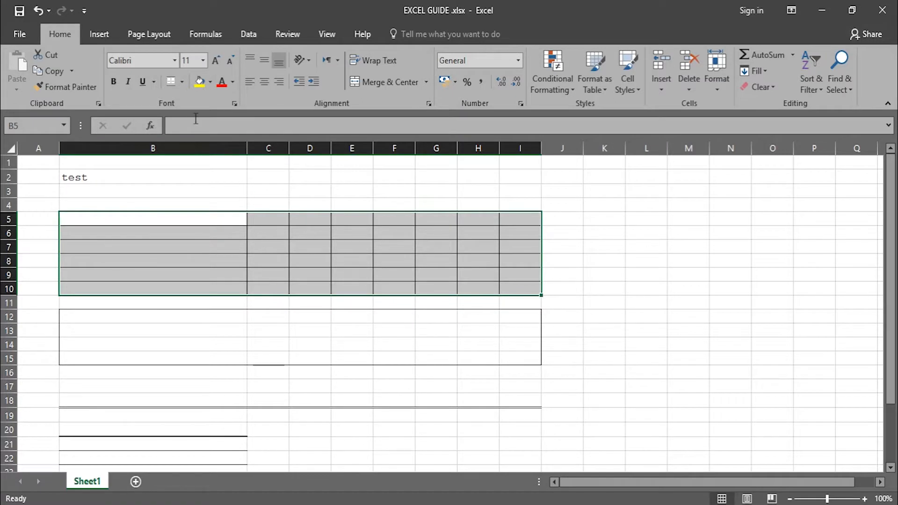
{"action": "left_click", "coordinate": [184, 82]}
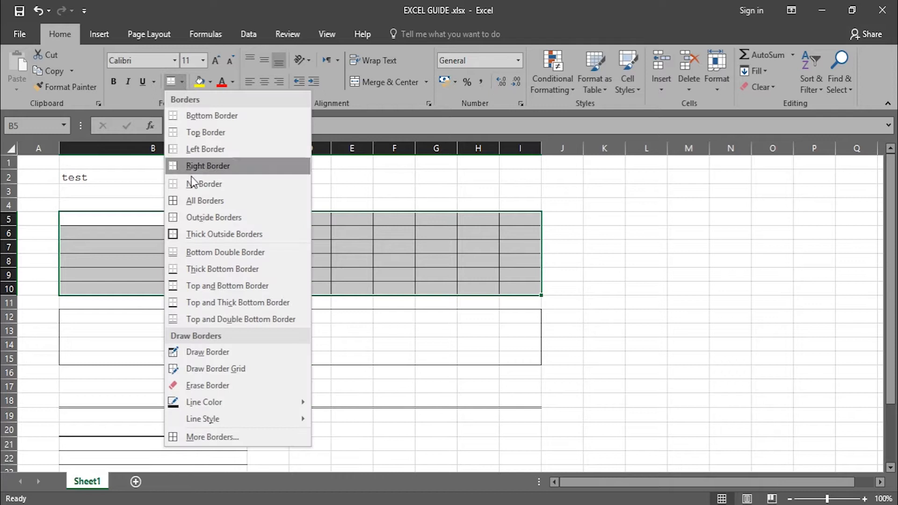
{"action": "left_click", "coordinate": [197, 234]}
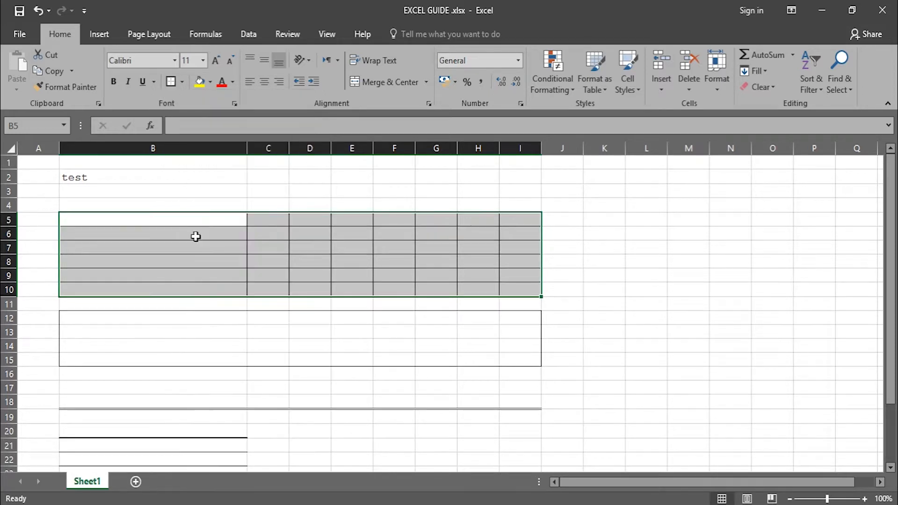
{"action": "left_click", "coordinate": [659, 321]}
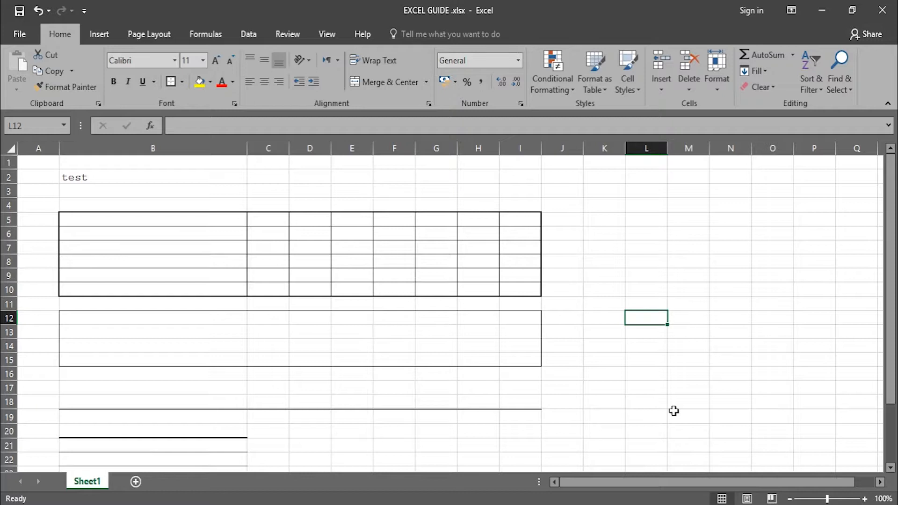
Draw freehand border lines along cells in K5:L8 and below N8 with the Draw Border tool
{"action": "left_click", "coordinate": [183, 82]}
{"action": "left_click", "coordinate": [510, 309]}
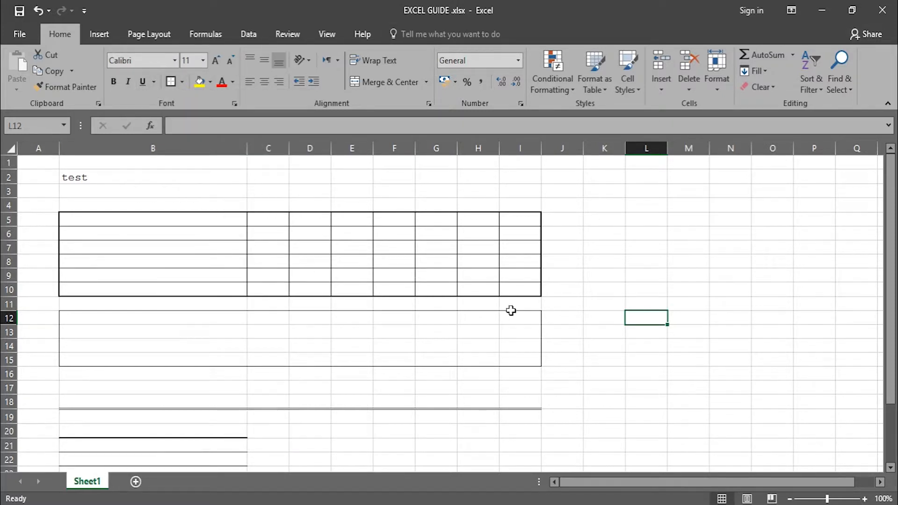
{"action": "left_click", "coordinate": [593, 267]}
{"action": "left_click", "coordinate": [182, 81]}
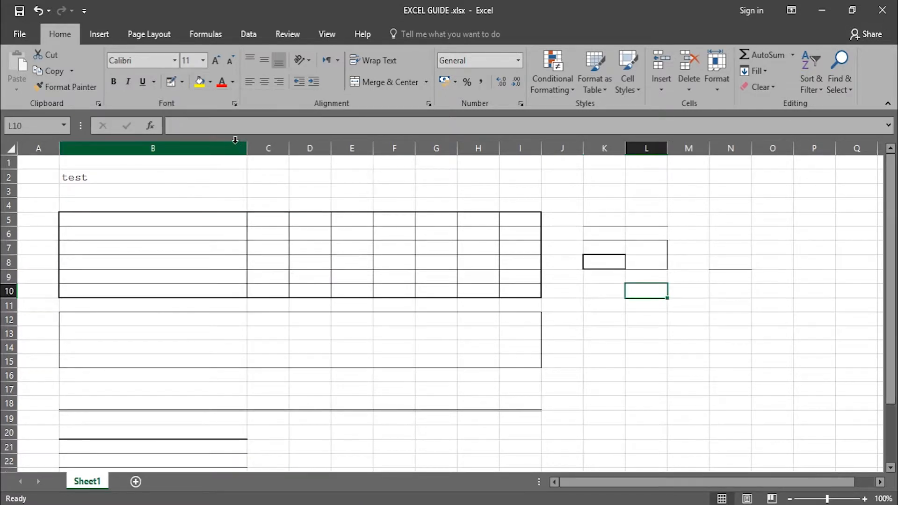
Draw border lines along the sides of cell L13 with the Draw Border tool
{"action": "left_click", "coordinate": [182, 85]}
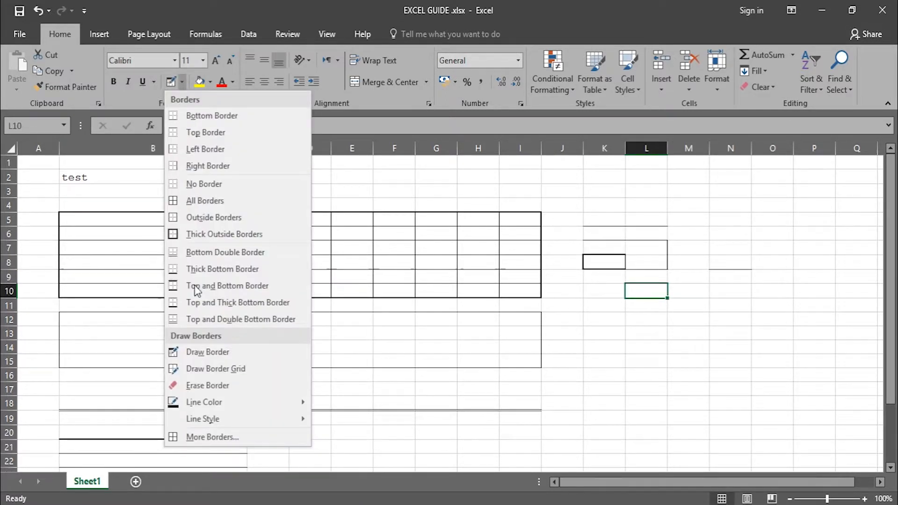
{"action": "left_click", "coordinate": [208, 351]}
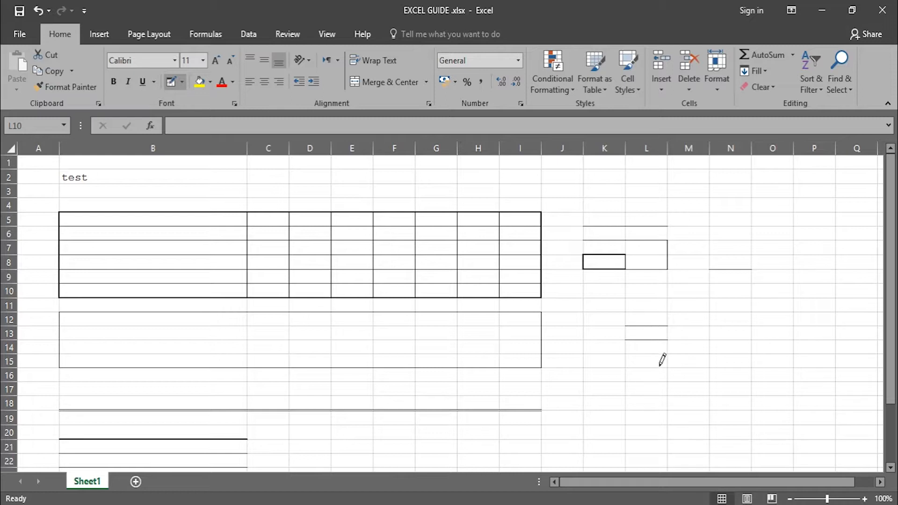
{"action": "left_click", "coordinate": [667, 332]}
{"action": "left_click", "coordinate": [626, 332]}
Draw border grids over K12:L16, M13 and O12:P20 with the Draw Border Grid tool
{"action": "left_click", "coordinate": [180, 85]}
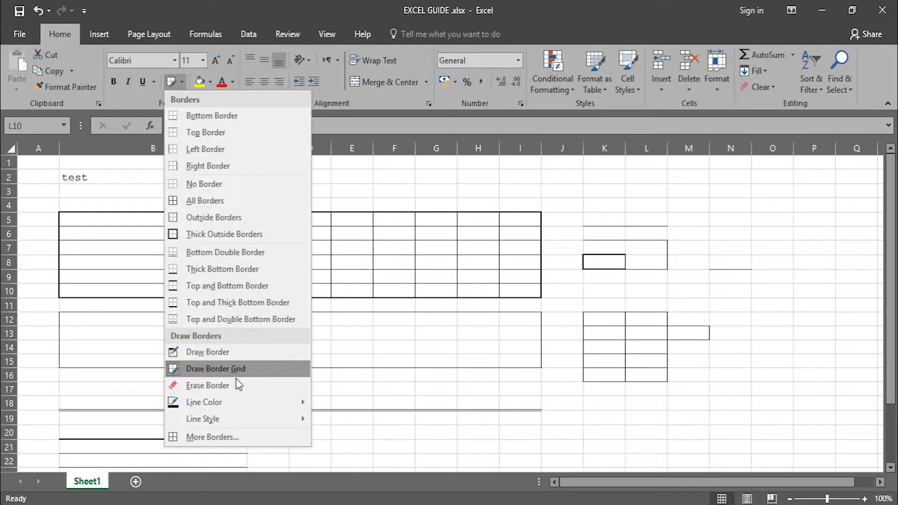
{"action": "left_click", "coordinate": [195, 372]}
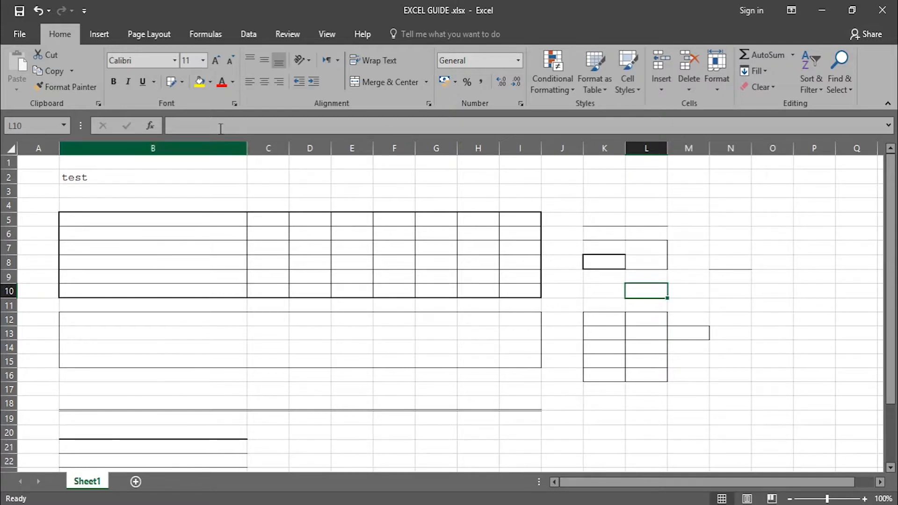
{"action": "left_click", "coordinate": [185, 83]}
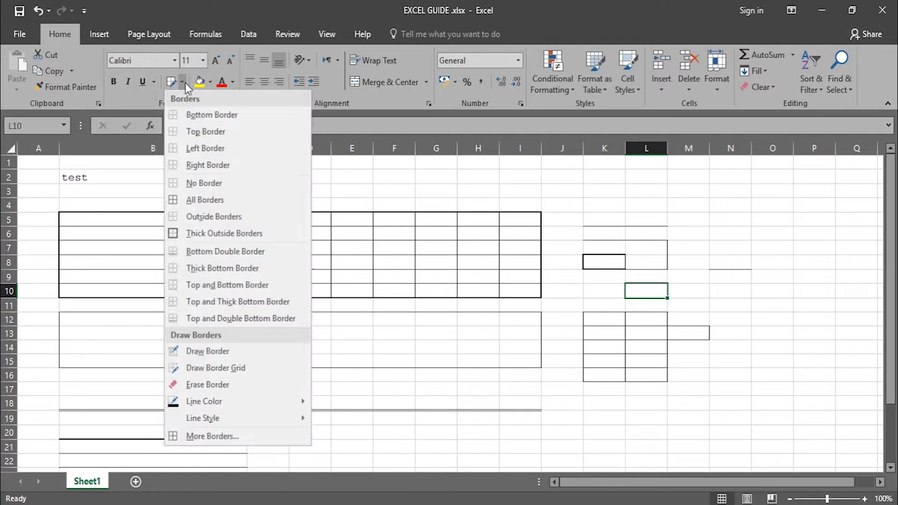
{"action": "left_click", "coordinate": [196, 370]}
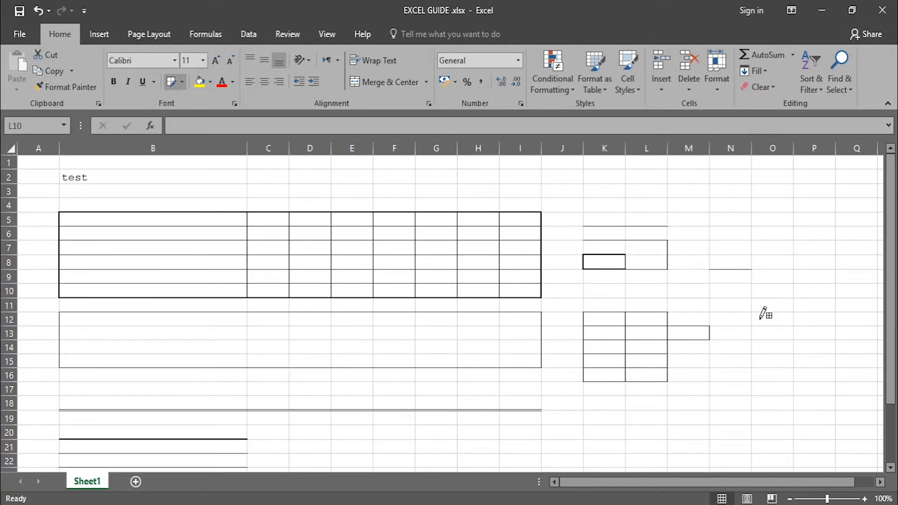
{"action": "mouse_move", "coordinate": [758, 315]}
{"action": "left_mouse_down"}
{"action": "mouse_move", "coordinate": [808, 312]}
{"action": "mouse_move", "coordinate": [804, 429]}
{"action": "mouse_move", "coordinate": [813, 428]}
{"action": "left_mouse_up"}
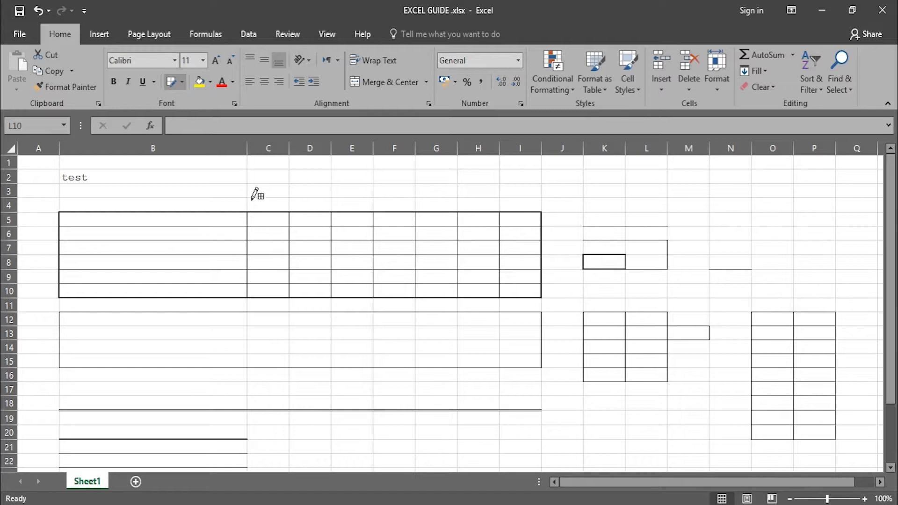
Erase the drawn border lines in the range K5:L8 with the Erase Border tool
{"action": "left_click", "coordinate": [181, 82]}
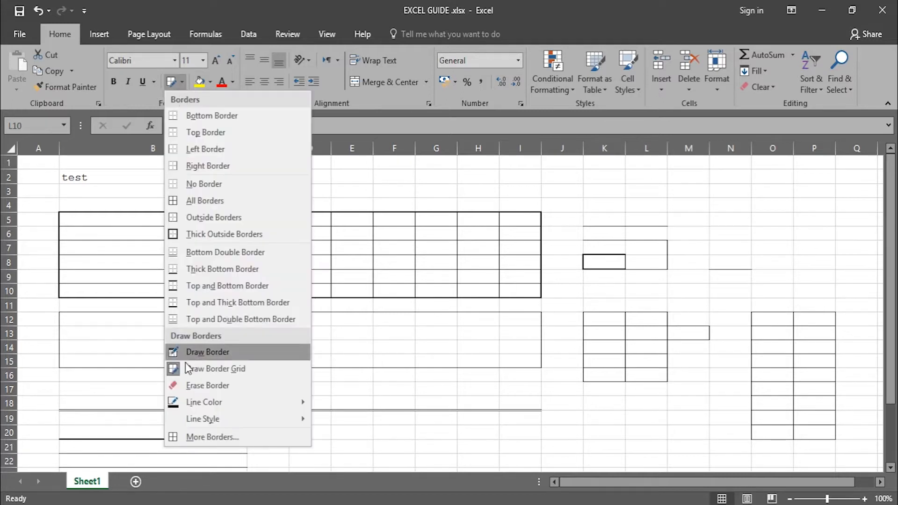
{"action": "left_click", "coordinate": [201, 385]}
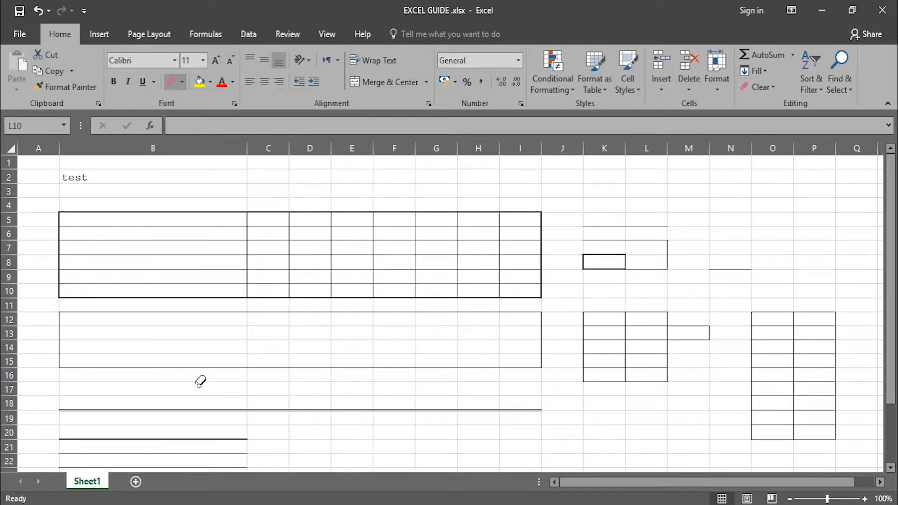
{"action": "left_click_drag", "start_coordinate": [597, 257], "coordinate": [600, 257]}
{"action": "left_click", "coordinate": [608, 239]}
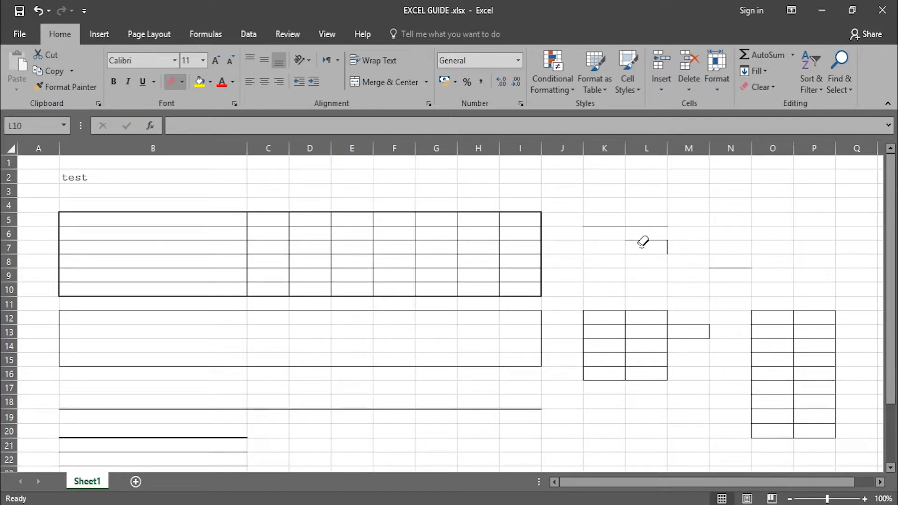
{"action": "left_click", "coordinate": [610, 228]}
{"action": "left_click", "coordinate": [651, 227]}
{"action": "left_click", "coordinate": [666, 247]}
{"action": "left_click", "coordinate": [652, 240]}
Erase the top, inner and right border lines of I5:I10, keeping the bottom line of I10
{"action": "left_click", "coordinate": [518, 211]}
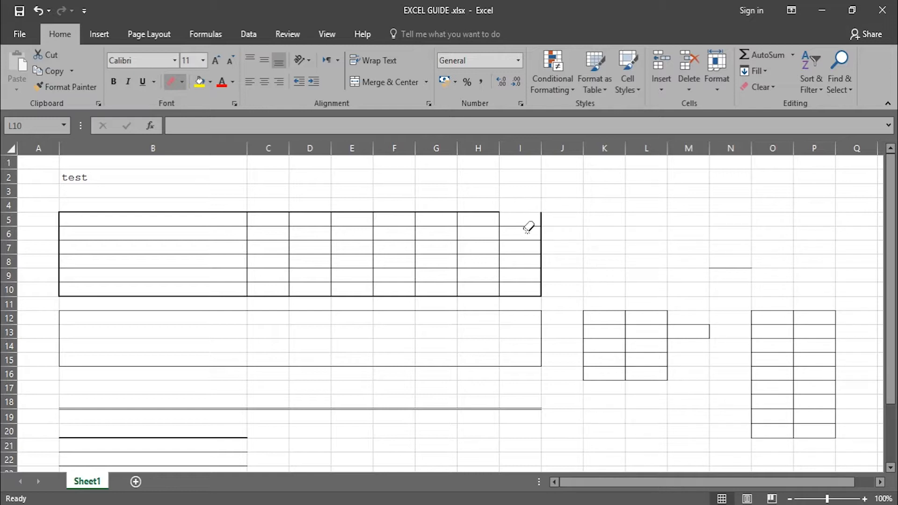
{"action": "left_click", "coordinate": [533, 226]}
{"action": "left_click", "coordinate": [542, 220]}
{"action": "left_click", "coordinate": [541, 234]}
{"action": "left_click", "coordinate": [541, 247]}
{"action": "left_click", "coordinate": [532, 241]}
{"action": "left_click", "coordinate": [528, 254]}
{"action": "left_click", "coordinate": [542, 261]}
{"action": "left_click", "coordinate": [528, 268]}
{"action": "left_click", "coordinate": [541, 275]}
{"action": "left_click", "coordinate": [528, 281]}
{"action": "left_click", "coordinate": [541, 288]}
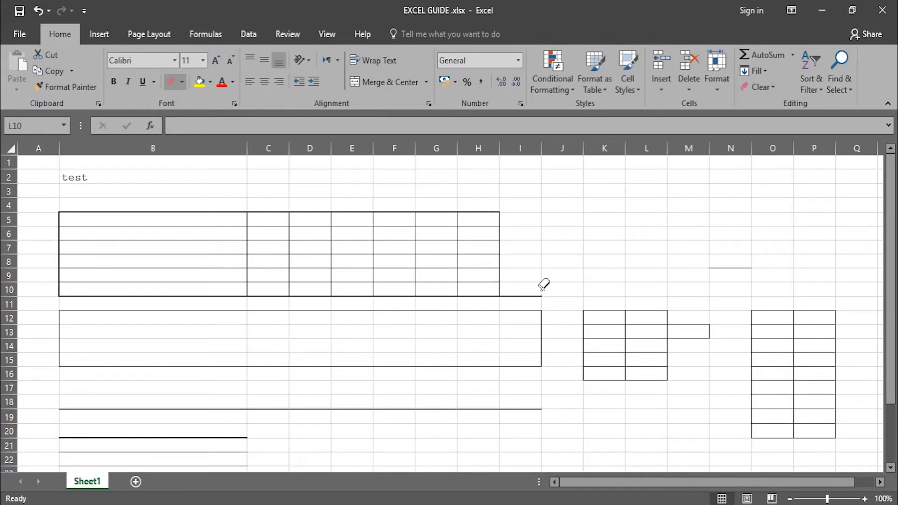
Set the border line color to a darker orange theme shade and apply All Borders to the range K5:M8
{"action": "left_click", "coordinate": [182, 83]}
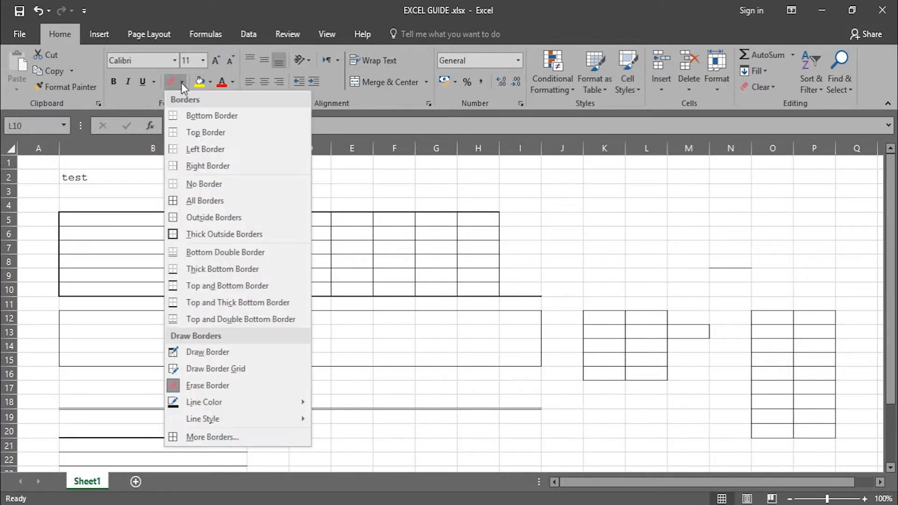
{"action": "mouse_move", "coordinate": [200, 399]}
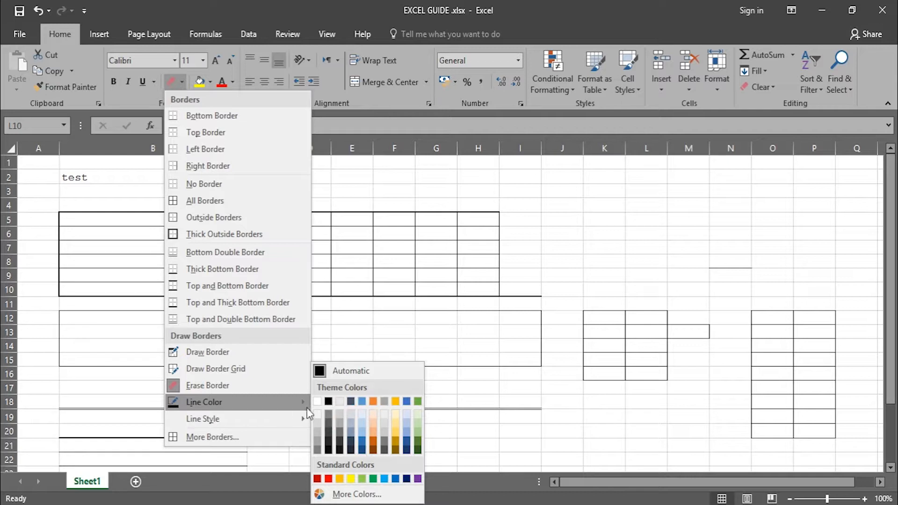
{"action": "left_click", "coordinate": [371, 442]}
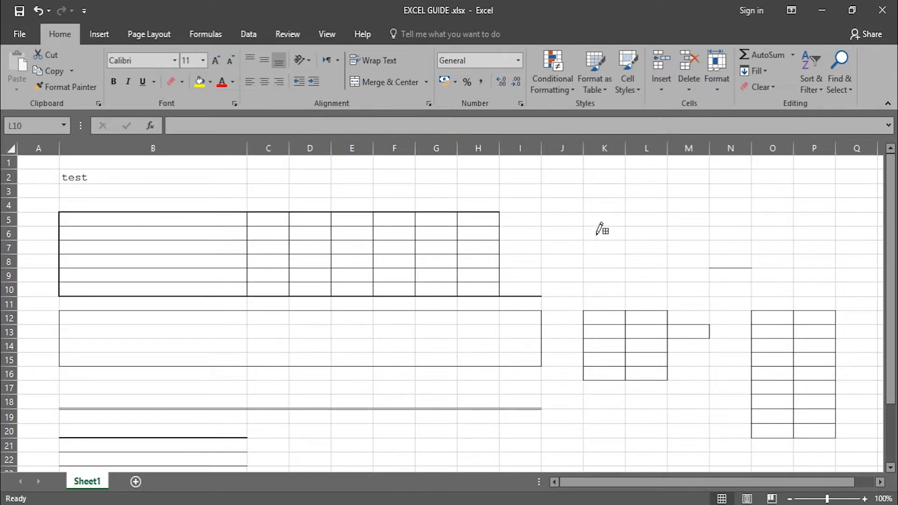
{"action": "left_click", "coordinate": [599, 216]}
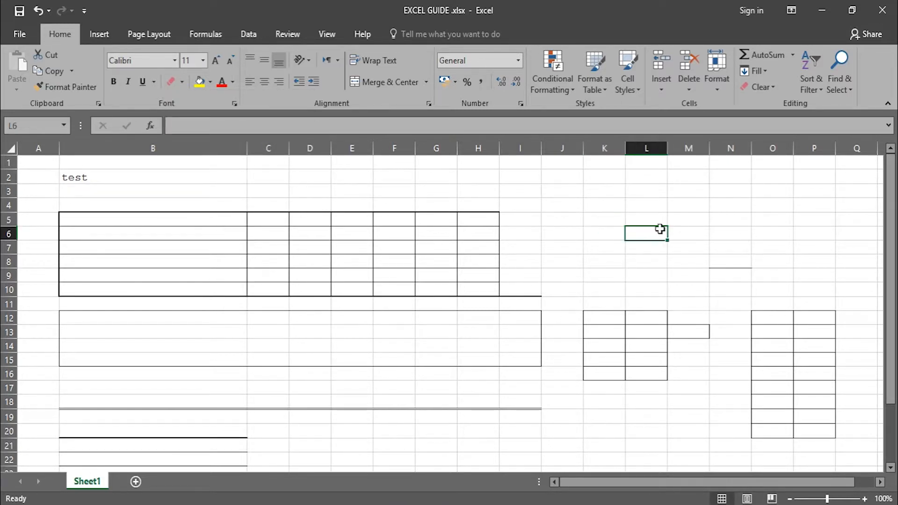
{"action": "left_click_drag", "start_coordinate": [595, 217], "coordinate": [697, 259]}
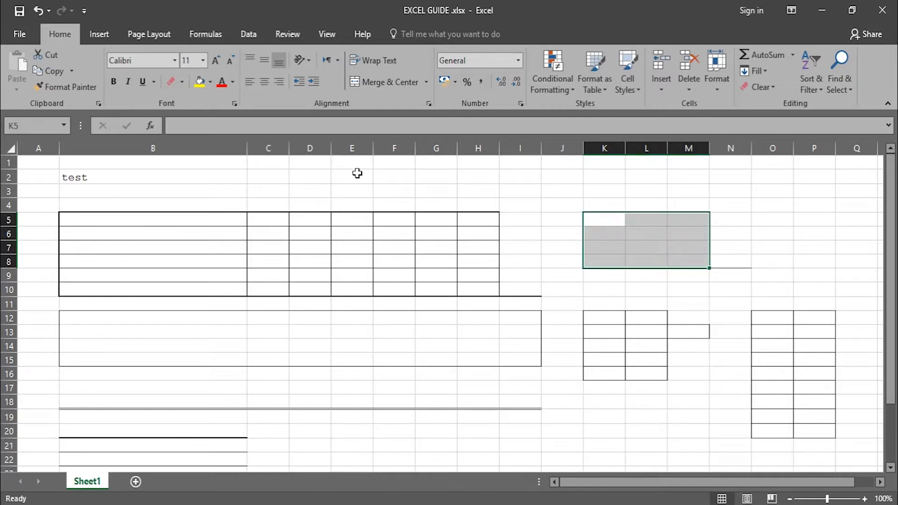
{"action": "left_click", "coordinate": [181, 83]}
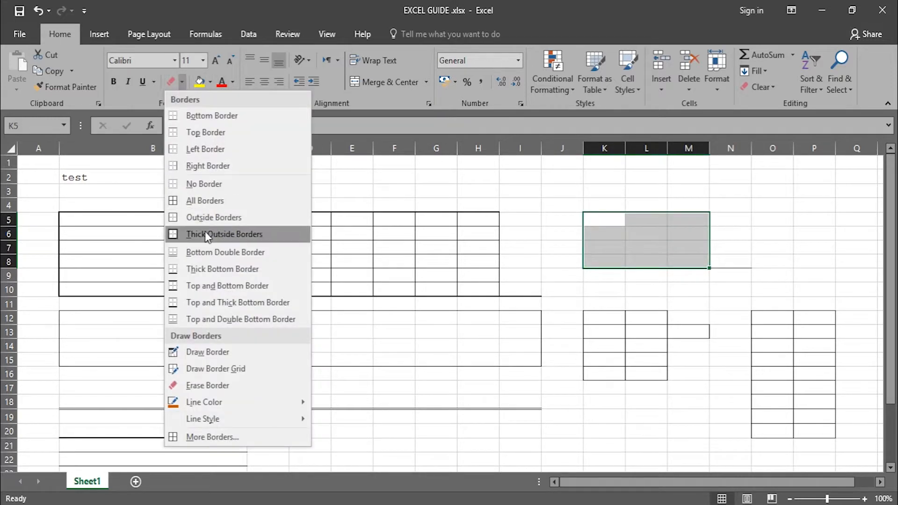
{"action": "left_click", "coordinate": [191, 202]}
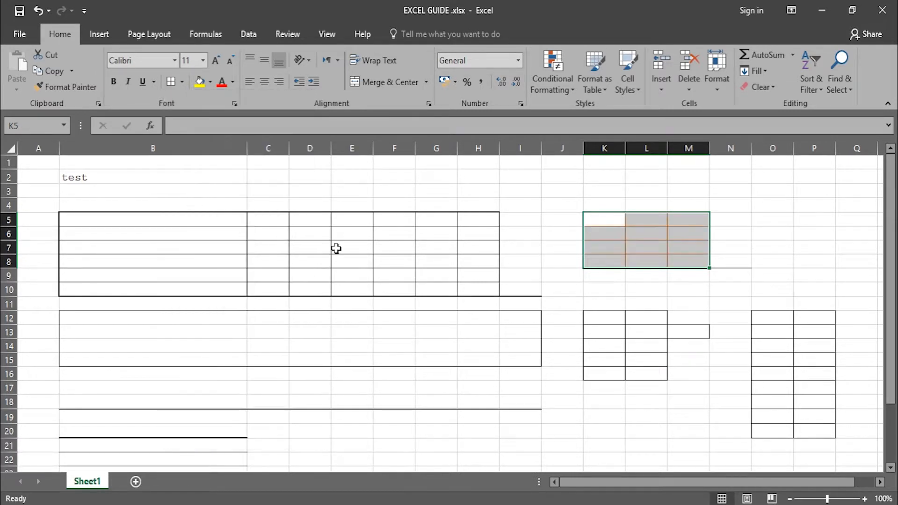
{"action": "left_click", "coordinate": [714, 176]}
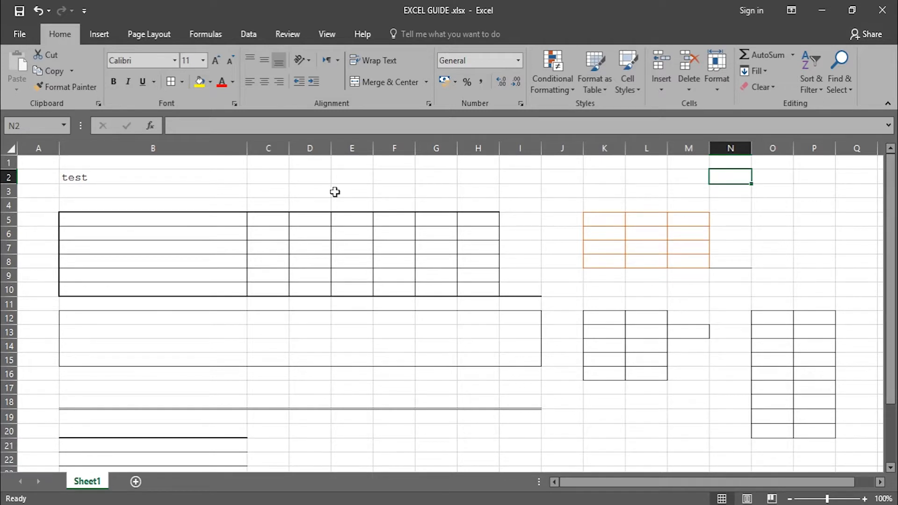
Set the border line style to the double line and draw it along the bottom of cell N5
{"action": "left_click", "coordinate": [182, 82]}
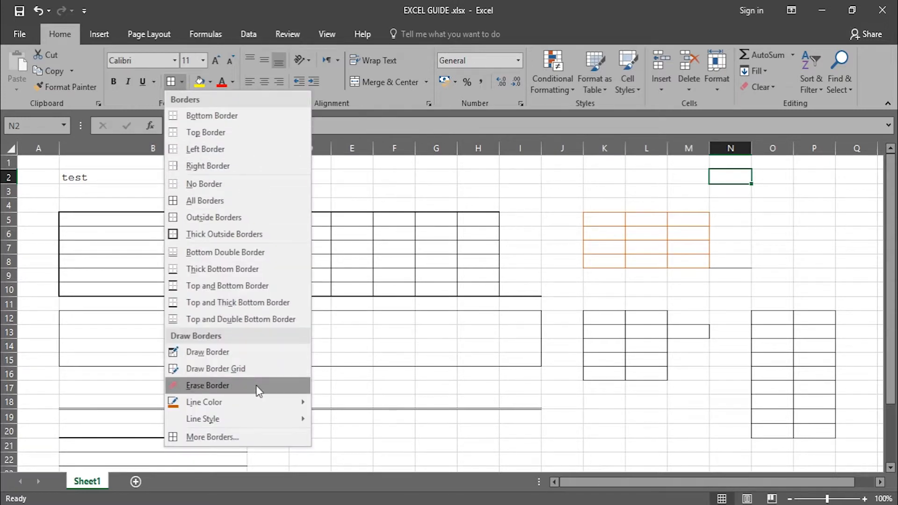
{"action": "mouse_move", "coordinate": [263, 428]}
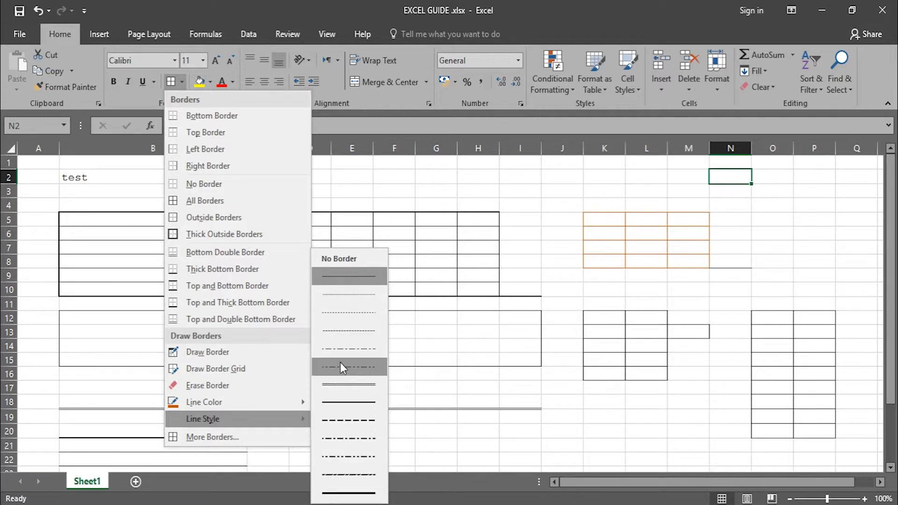
{"action": "left_click", "coordinate": [341, 385]}
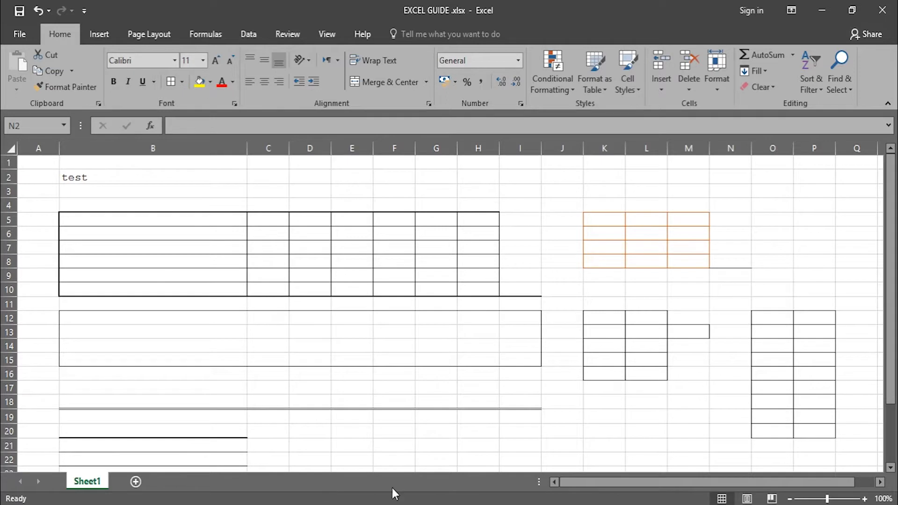
{"action": "left_click", "coordinate": [737, 219]}
Apply All Borders to the range O5:P9 and deselect the range
{"action": "left_click_drag", "start_coordinate": [780, 219], "coordinate": [804, 273]}
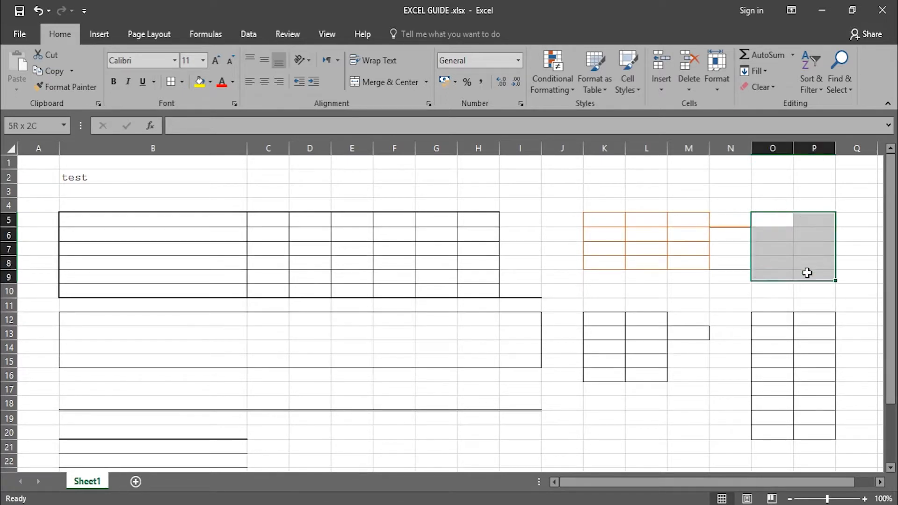
{"action": "left_click", "coordinate": [181, 81]}
{"action": "left_click", "coordinate": [198, 213]}
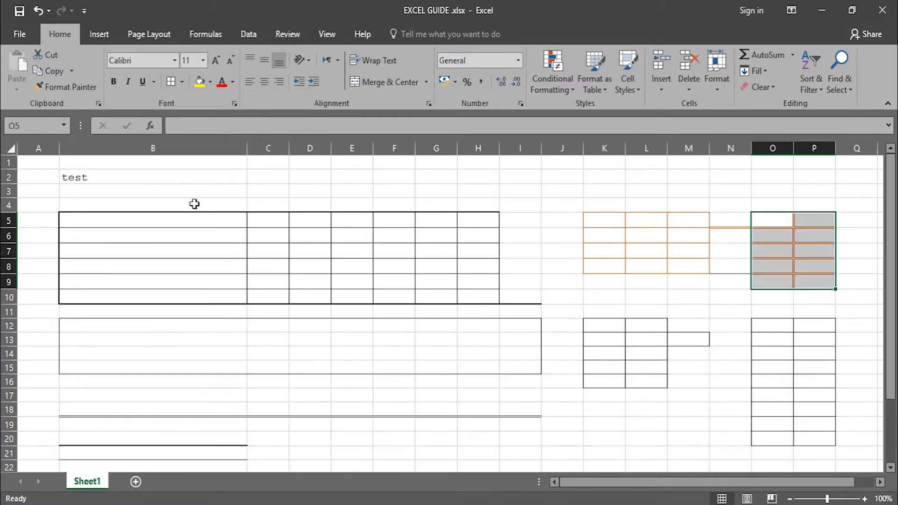
{"action": "left_click", "coordinate": [714, 188]}
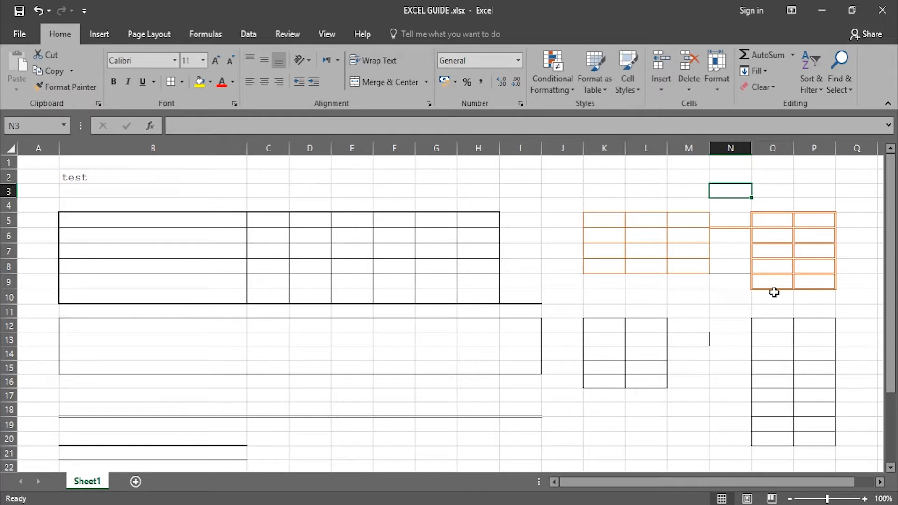
Clear the borders of cell C4 and apply the Outline preset to it in the Format Cells border settings
{"action": "left_click", "coordinate": [267, 205]}
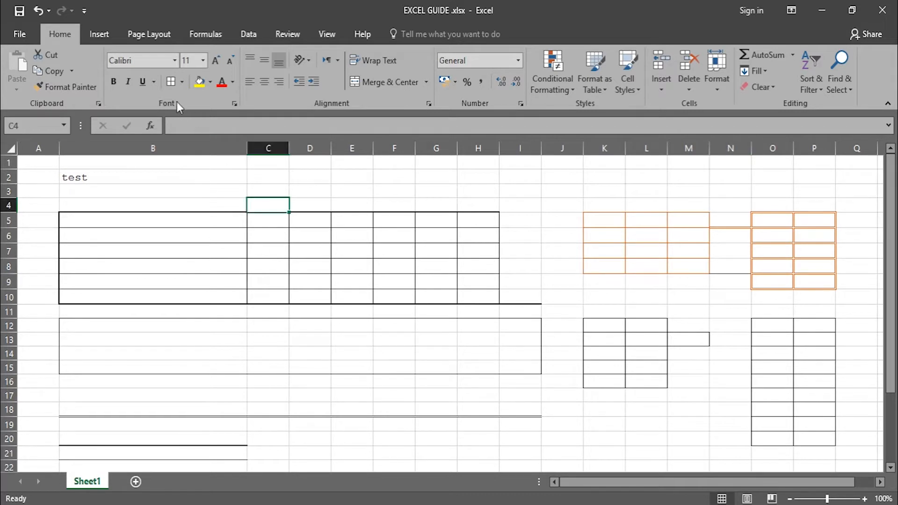
{"action": "left_click", "coordinate": [183, 84]}
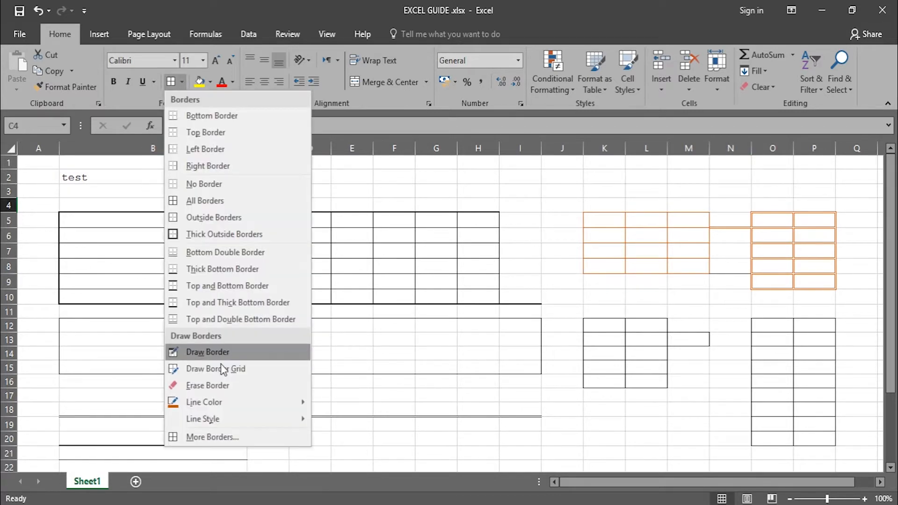
{"action": "left_click", "coordinate": [221, 438]}
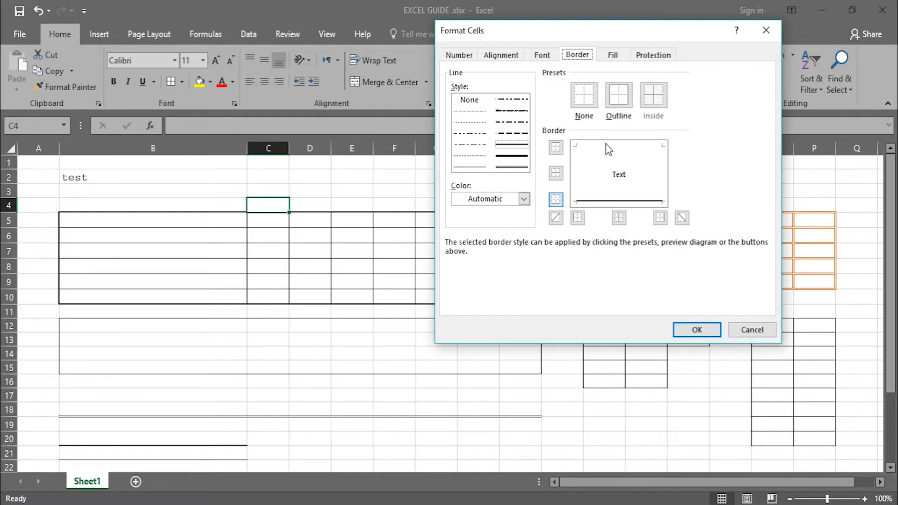
{"action": "left_click", "coordinate": [585, 102]}
{"action": "left_click", "coordinate": [617, 99]}
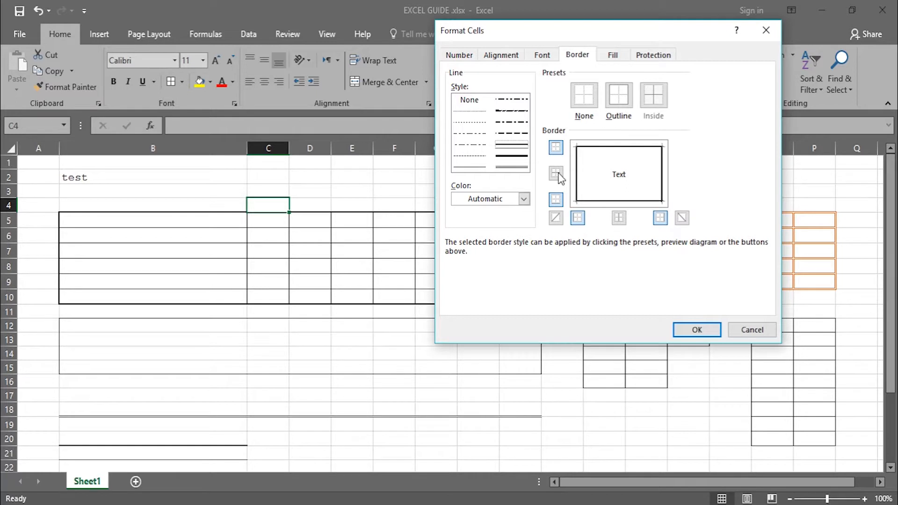
{"action": "left_click", "coordinate": [523, 200]}
{"action": "left_click", "coordinate": [542, 179]}
{"action": "left_click", "coordinate": [523, 198]}
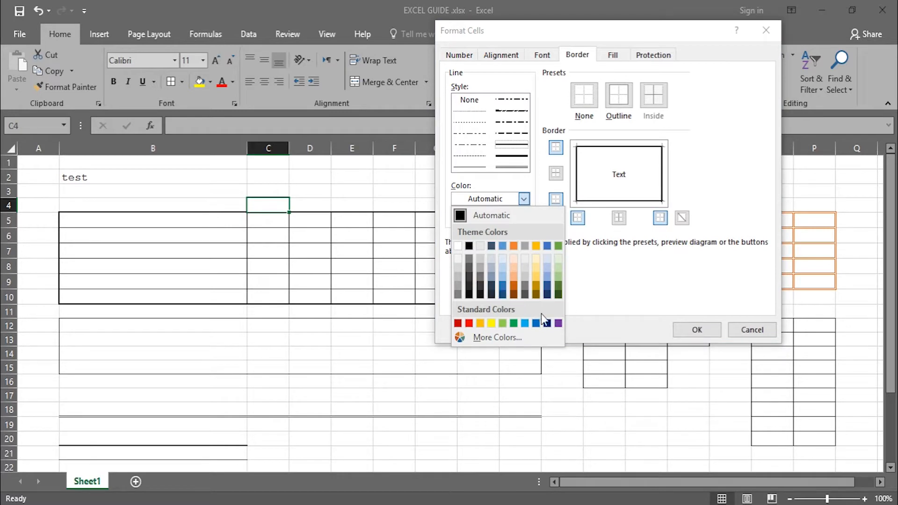
{"action": "left_click", "coordinate": [634, 280]}
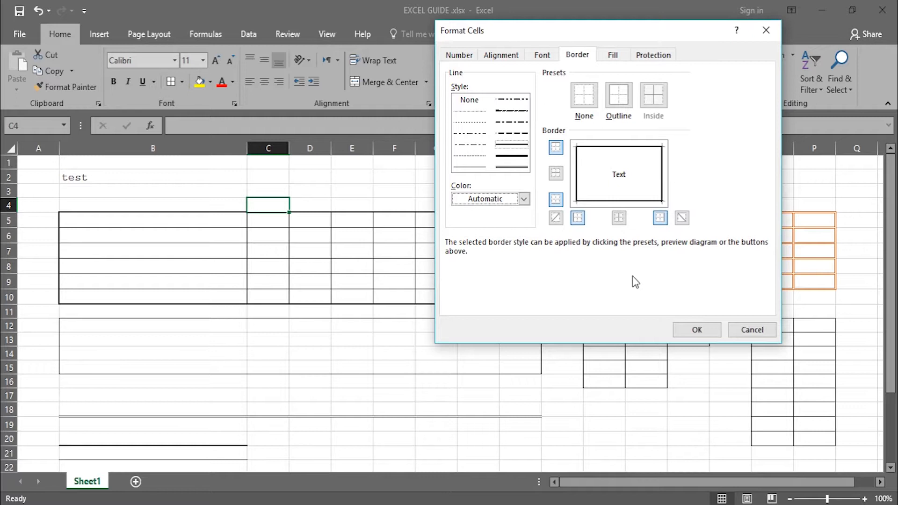
{"action": "left_click", "coordinate": [696, 331]}
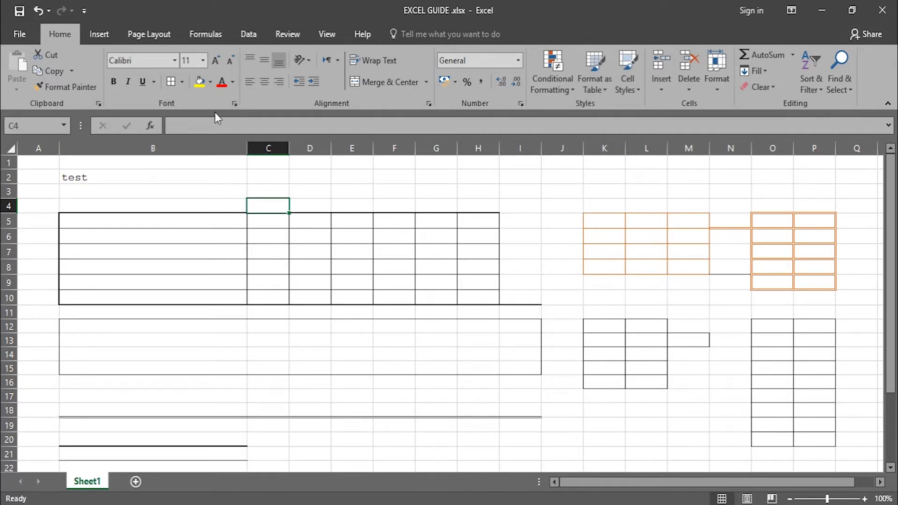
Fill cell B2 with a darker blue theme color and deselect the cell
{"action": "left_click", "coordinate": [210, 87]}
{"action": "left_click", "coordinate": [209, 87]}
{"action": "left_click", "coordinate": [128, 182]}
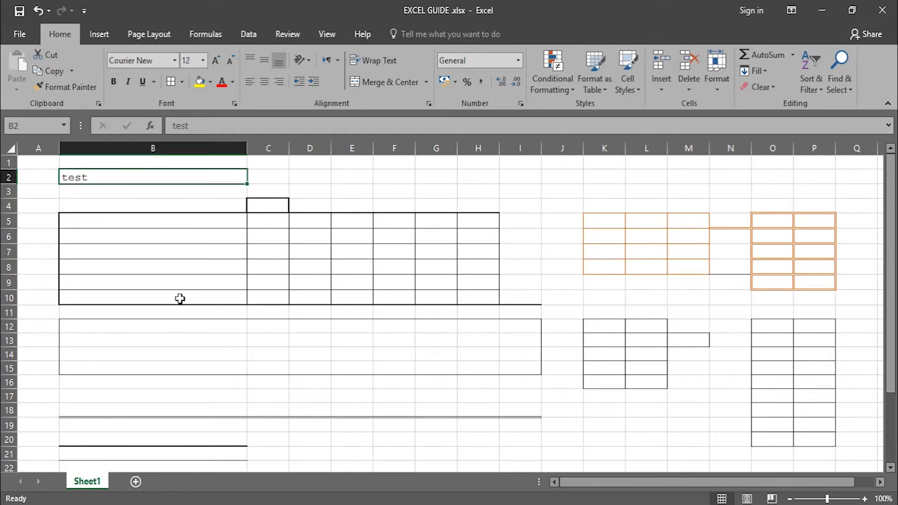
{"action": "left_click", "coordinate": [210, 83]}
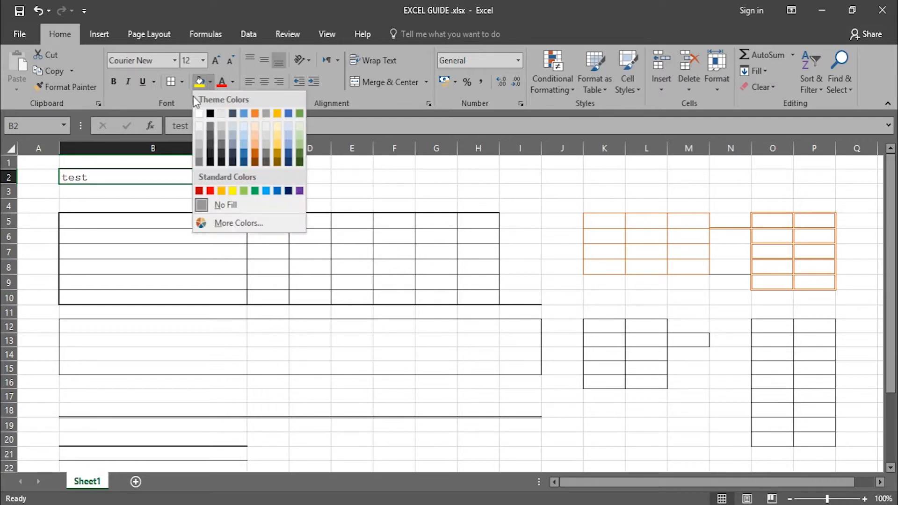
{"action": "left_click", "coordinate": [245, 156]}
{"action": "left_click", "coordinate": [262, 189]}
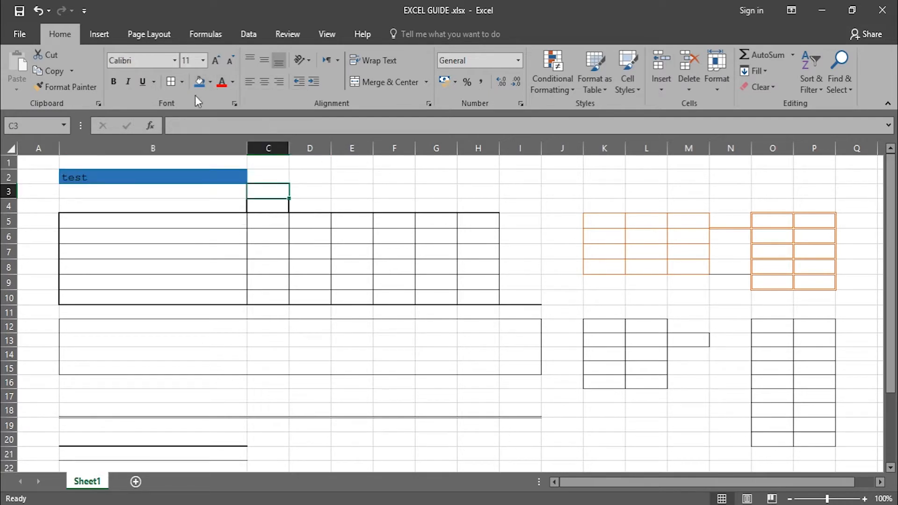
Examine the standard and custom palettes offered for additional fill colors, and cancel without applying one
{"action": "left_click", "coordinate": [210, 83]}
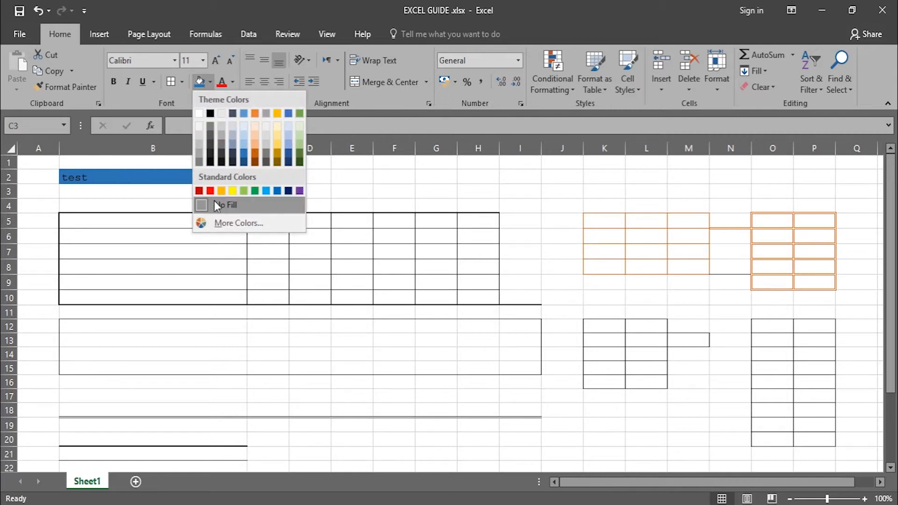
{"action": "left_click", "coordinate": [227, 224]}
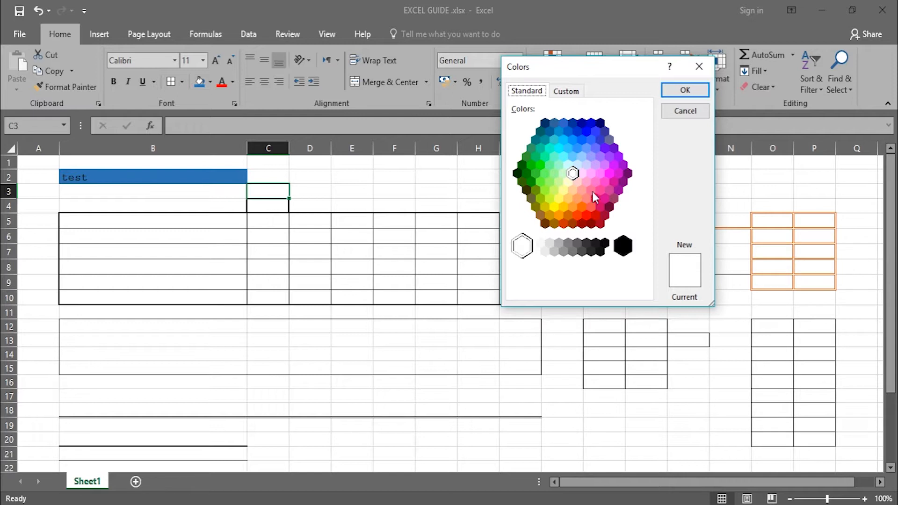
{"action": "left_click", "coordinate": [566, 92]}
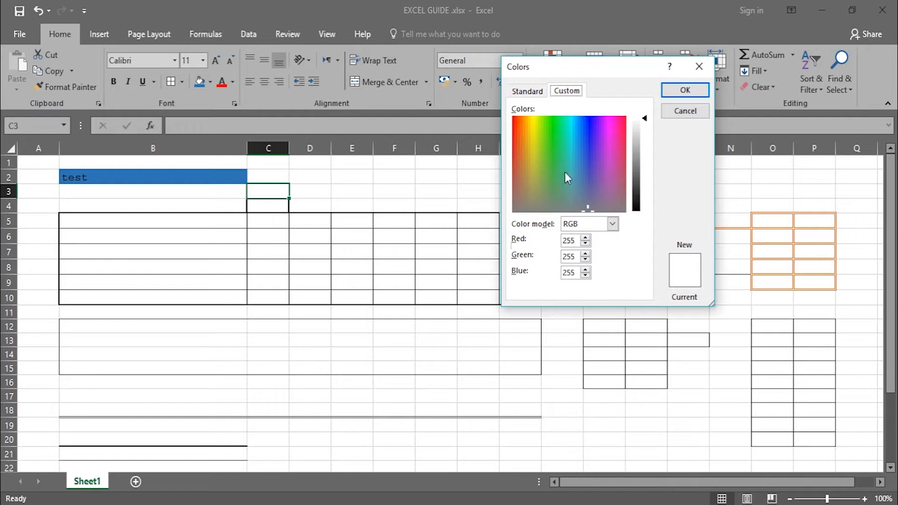
{"action": "left_click", "coordinate": [526, 91]}
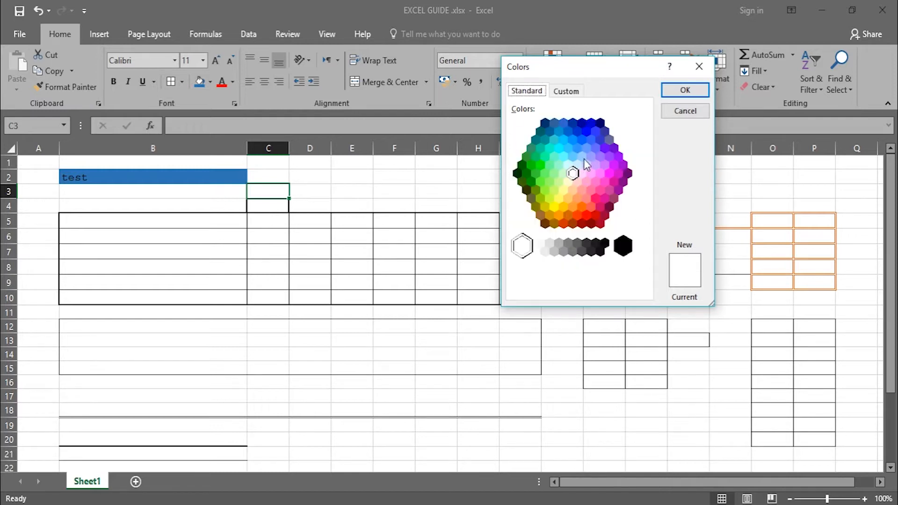
{"action": "left_click", "coordinate": [555, 94]}
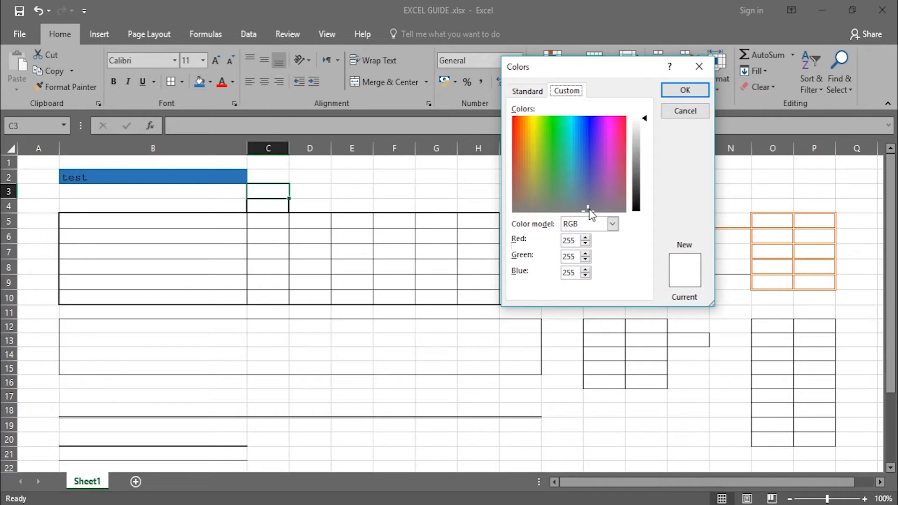
{"action": "left_click", "coordinate": [615, 164]}
{"action": "mouse_move", "coordinate": [616, 164]}
{"action": "left_mouse_down"}
{"action": "mouse_move", "coordinate": [583, 150]}
{"action": "mouse_move", "coordinate": [529, 147]}
{"action": "mouse_move", "coordinate": [583, 171]}
{"action": "mouse_move", "coordinate": [605, 163]}
{"action": "left_mouse_up"}
{"action": "left_click", "coordinate": [689, 111]}
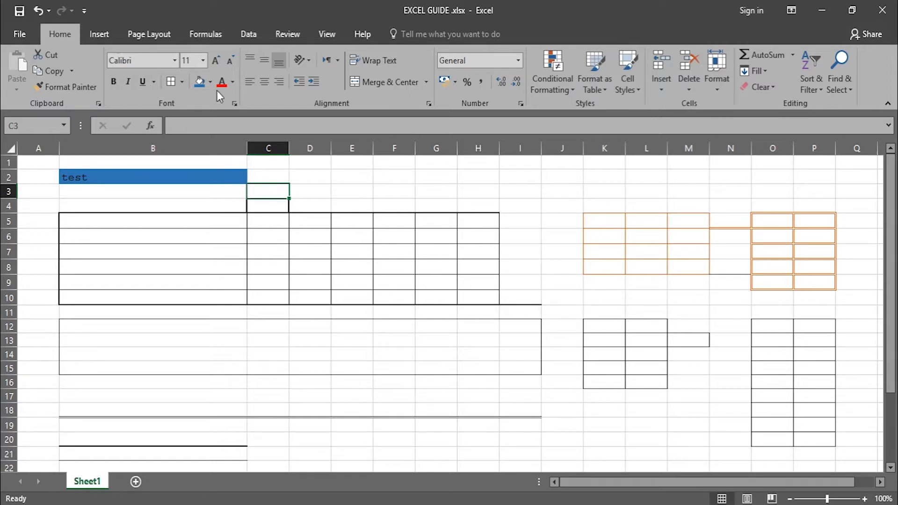
Try the standard red font color on the text in cell B2, and settle on standard yellow
{"action": "left_click", "coordinate": [232, 82]}
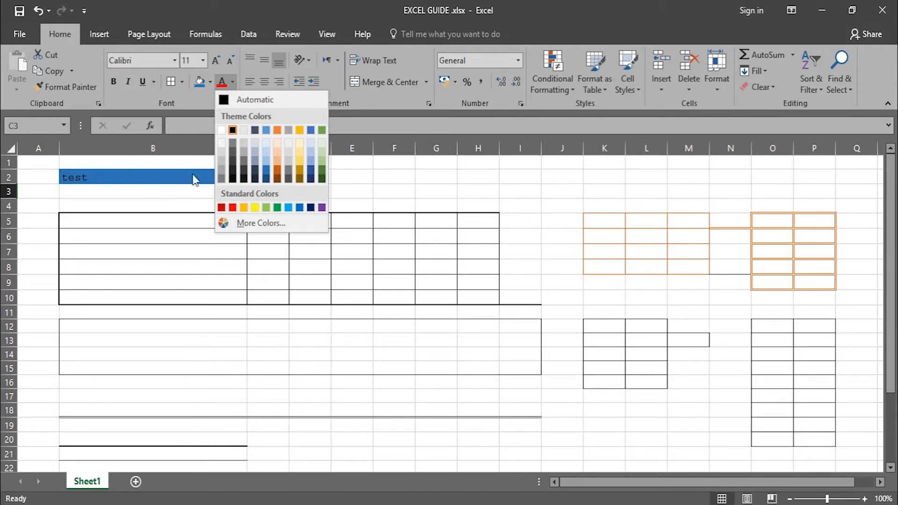
{"action": "left_click", "coordinate": [131, 176]}
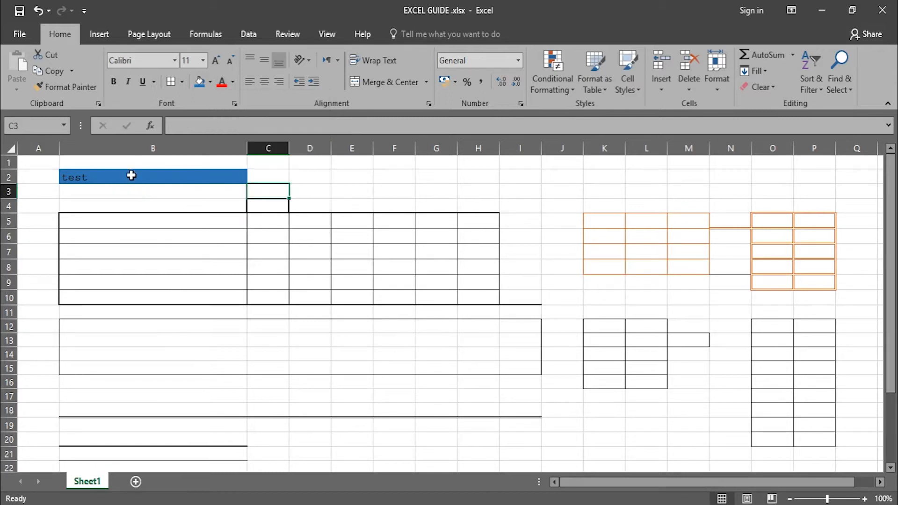
{"action": "left_click", "coordinate": [131, 175]}
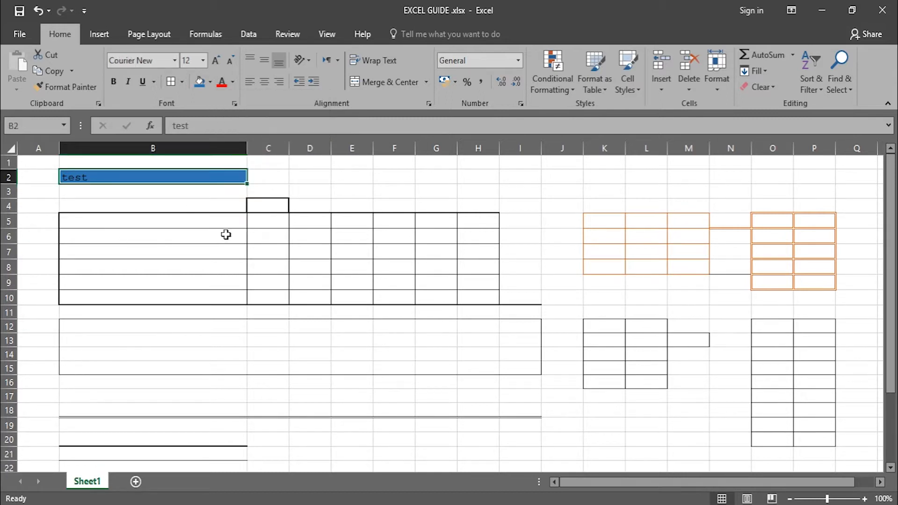
{"action": "left_click", "coordinate": [232, 82]}
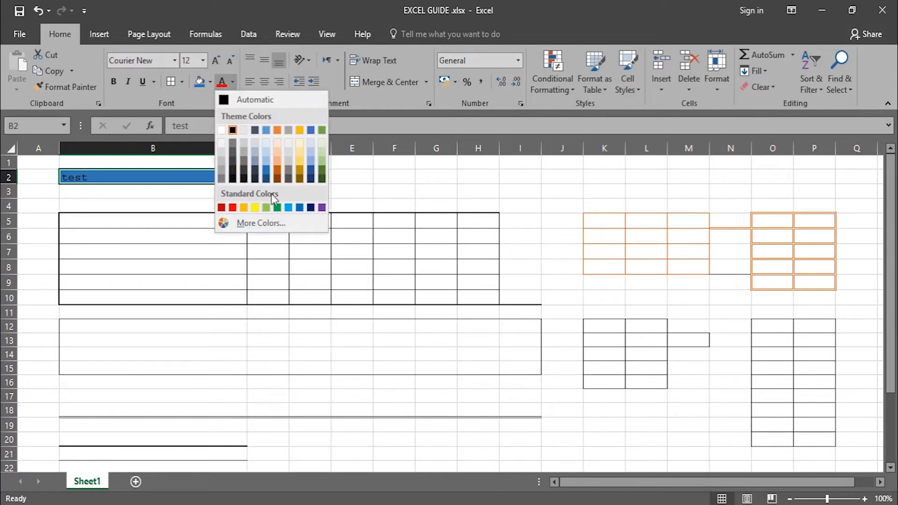
{"action": "left_click", "coordinate": [233, 208]}
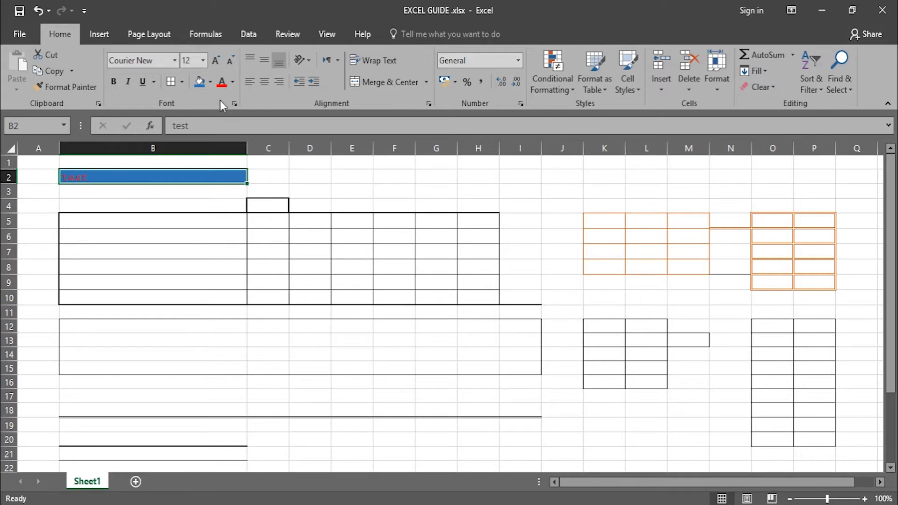
{"action": "left_click", "coordinate": [233, 83]}
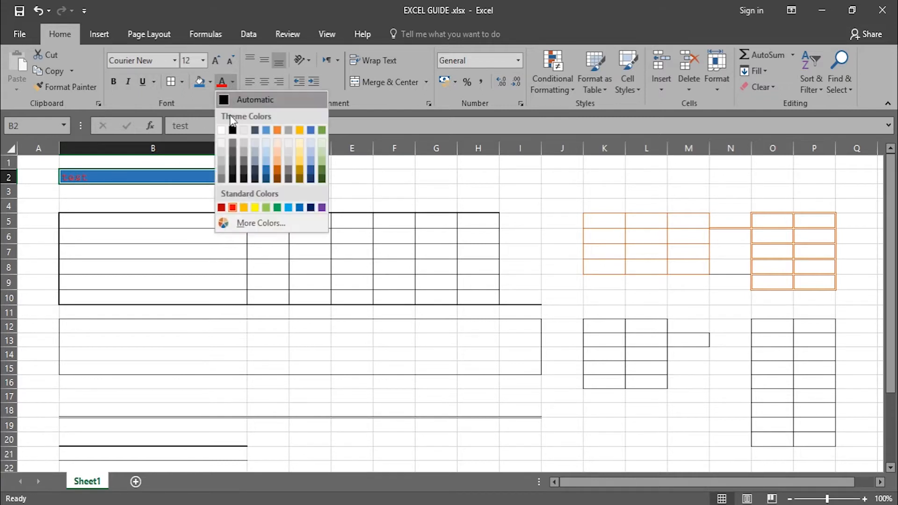
{"action": "left_click", "coordinate": [251, 207]}
Try a custom blue font color (RGB 77, 111, 179) for cell B2 and cancel it
{"action": "left_click", "coordinate": [232, 83]}
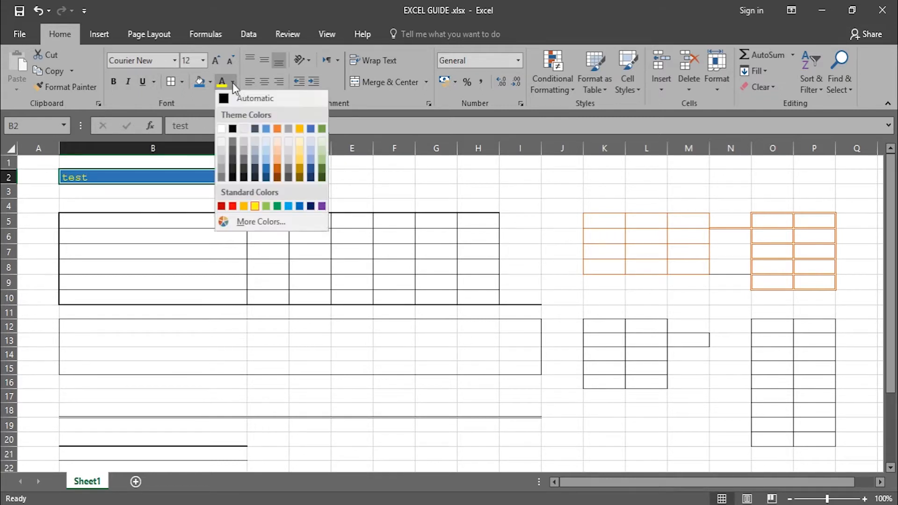
{"action": "left_click", "coordinate": [252, 224]}
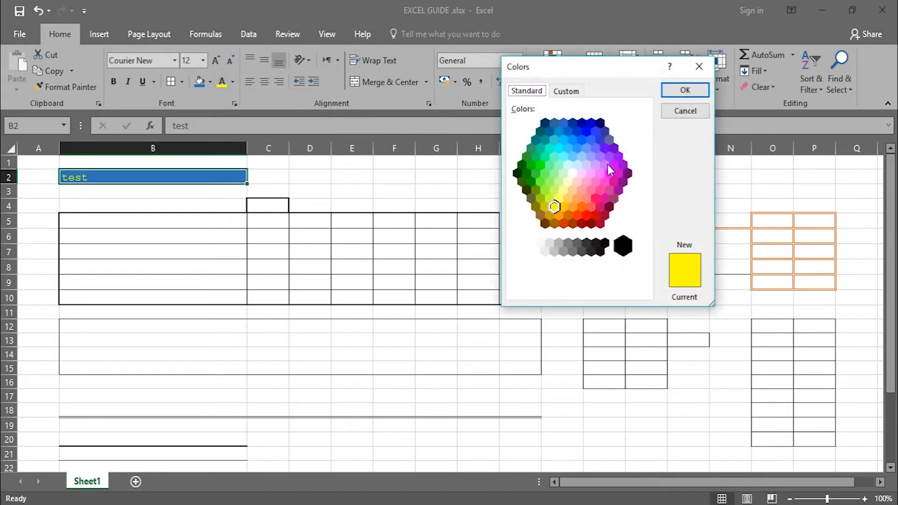
{"action": "left_click", "coordinate": [559, 92]}
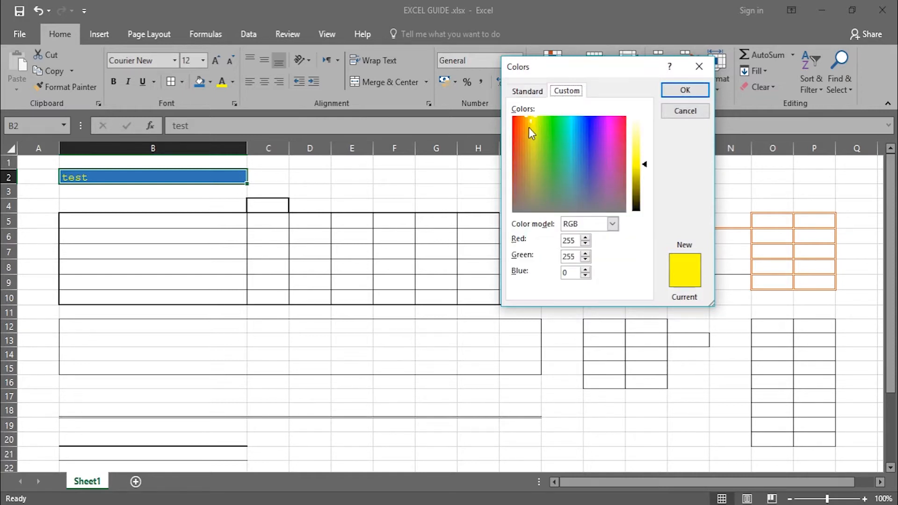
{"action": "left_click_drag", "start_coordinate": [532, 120], "coordinate": [581, 173]}
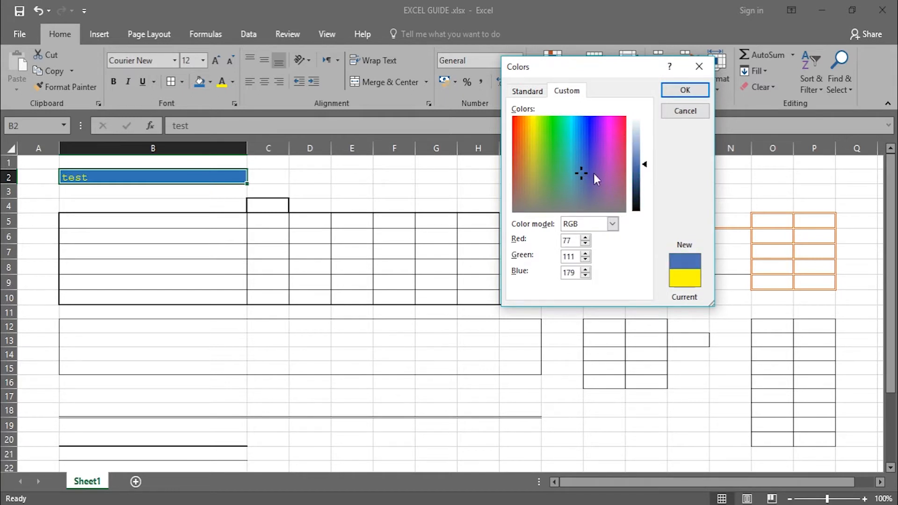
{"action": "left_click", "coordinate": [684, 112]}
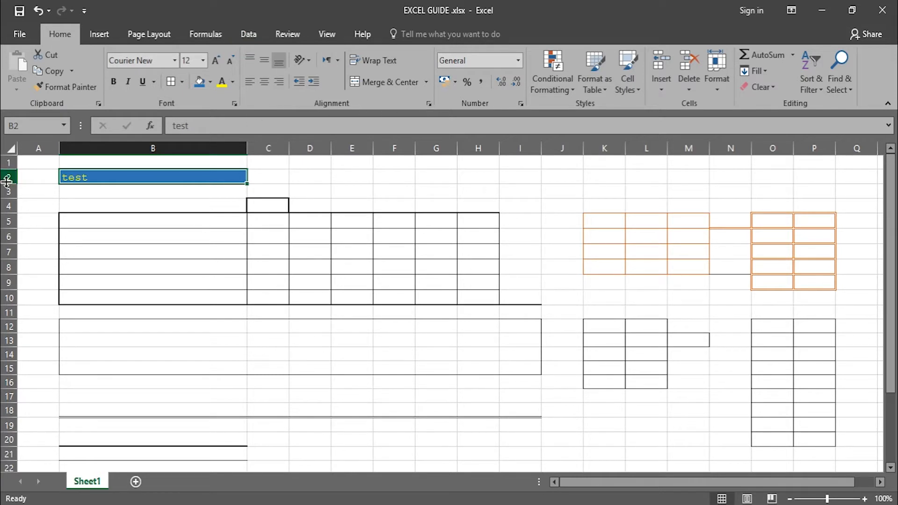
Enlarge row 2 and column B, and set the font size of cell B2 to 48
{"action": "left_click_drag", "start_coordinate": [10, 182], "coordinate": [10, 252]}
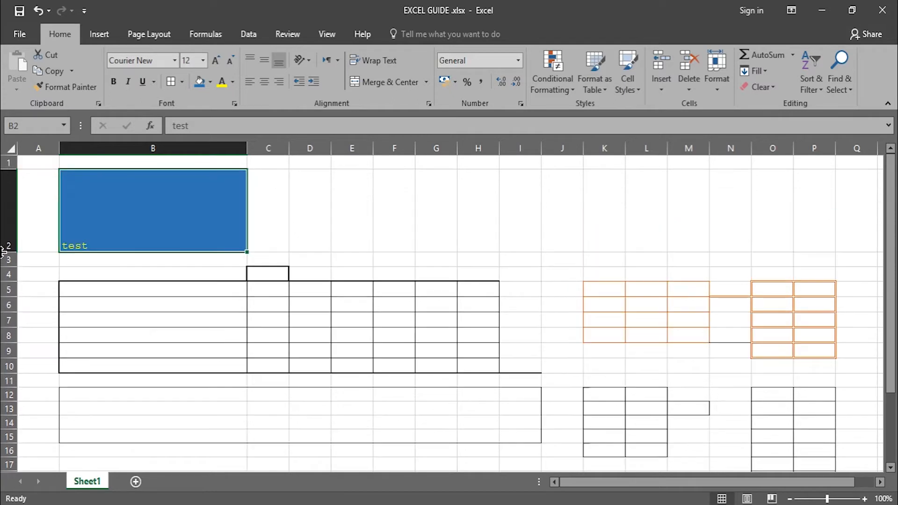
{"action": "left_click_drag", "start_coordinate": [246, 147], "coordinate": [303, 148]}
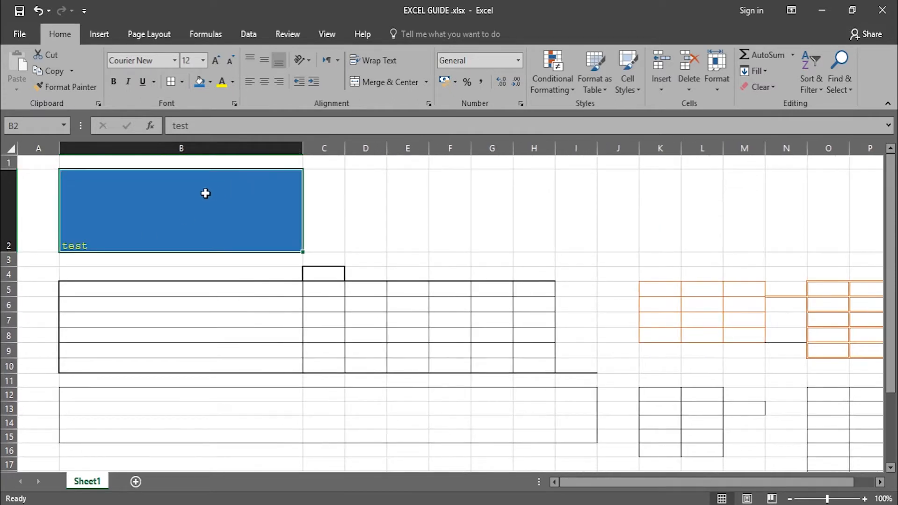
{"action": "left_click", "coordinate": [176, 58]}
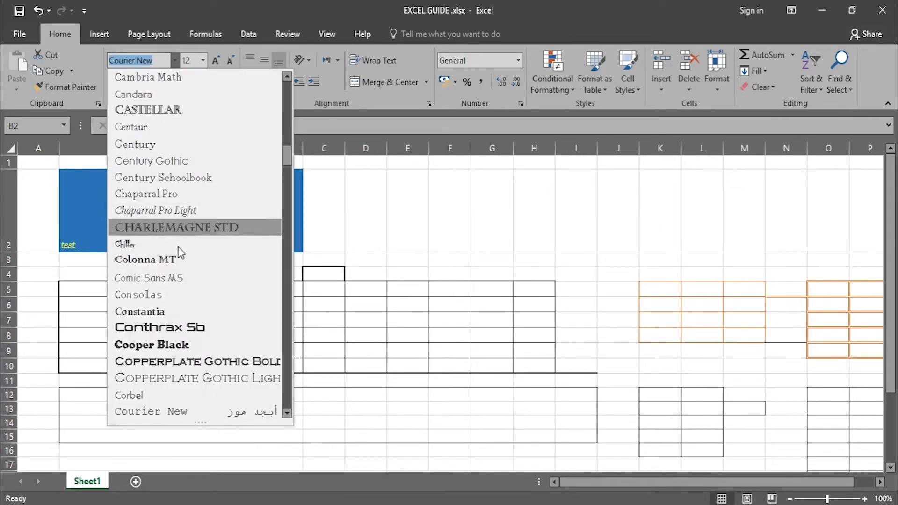
{"action": "left_click", "coordinate": [357, 198]}
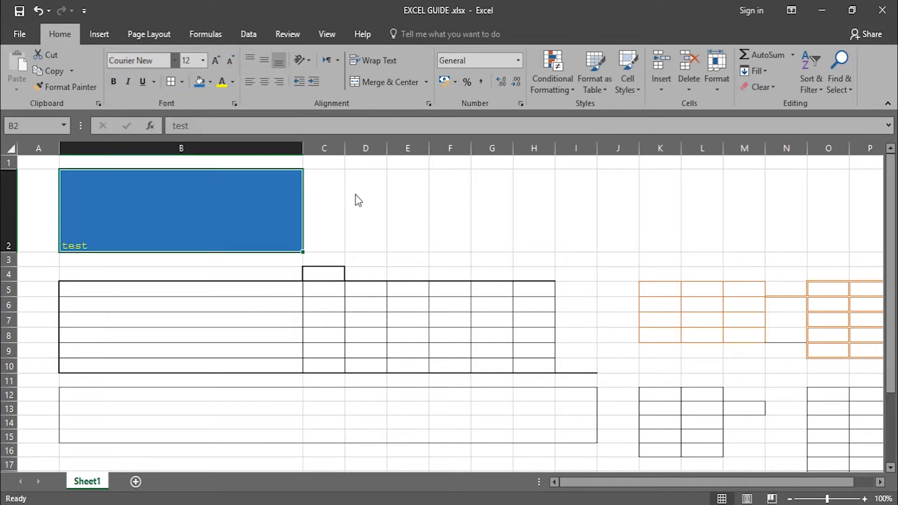
{"action": "left_click", "coordinate": [203, 60]}
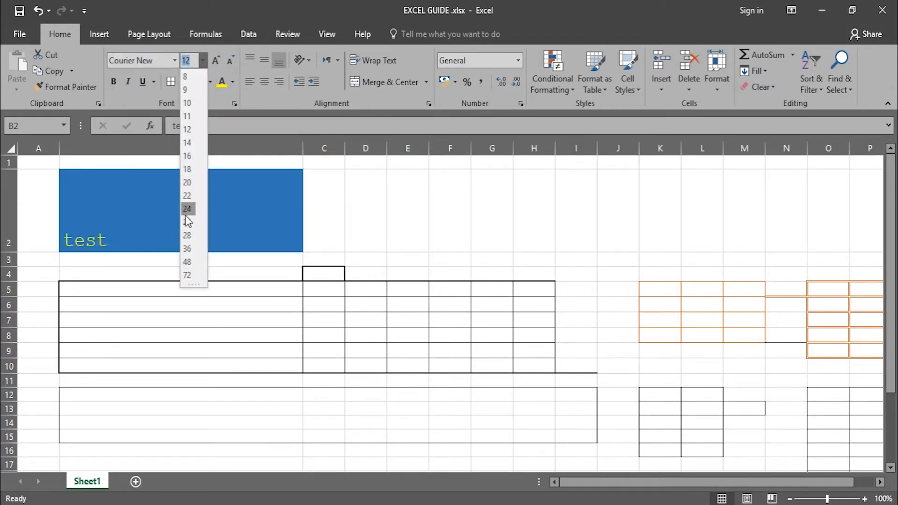
{"action": "left_click", "coordinate": [186, 262]}
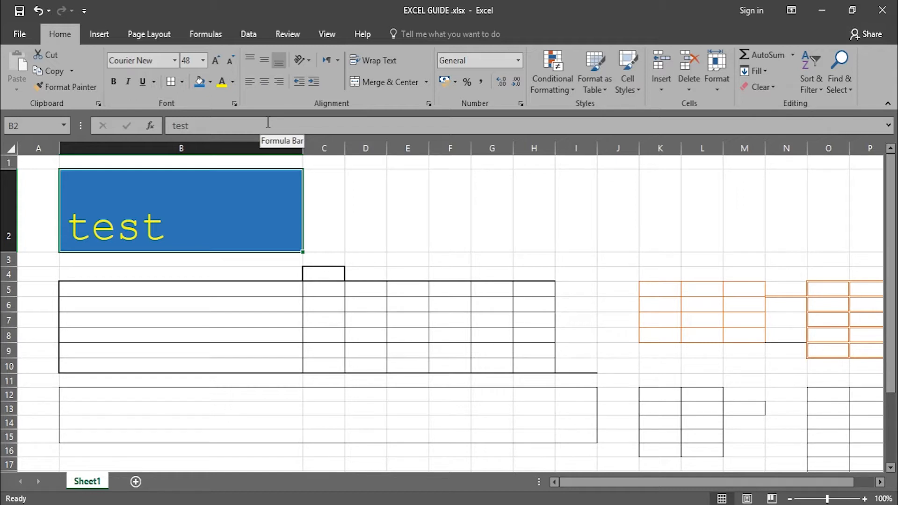
Cycle the text in cell B2 through top, middle and bottom vertical alignment, ending with bottom
{"action": "left_click", "coordinate": [250, 59]}
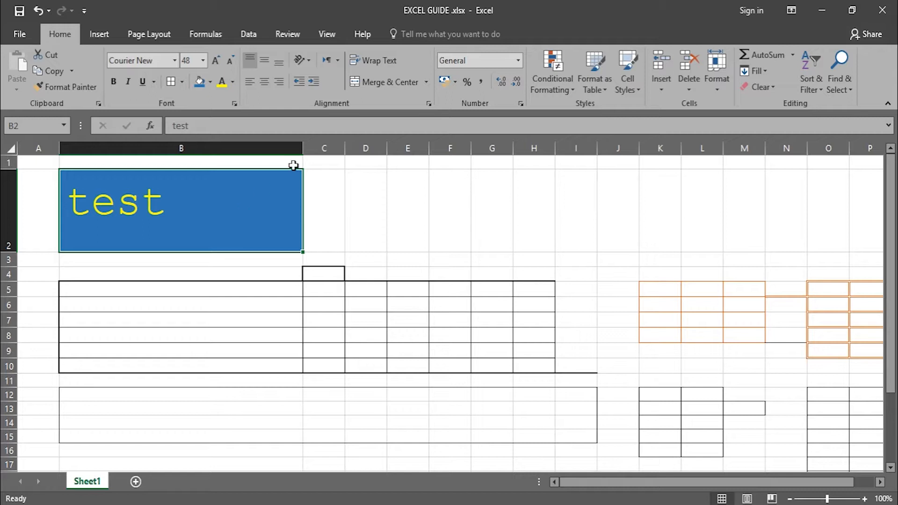
{"action": "left_click", "coordinate": [261, 60]}
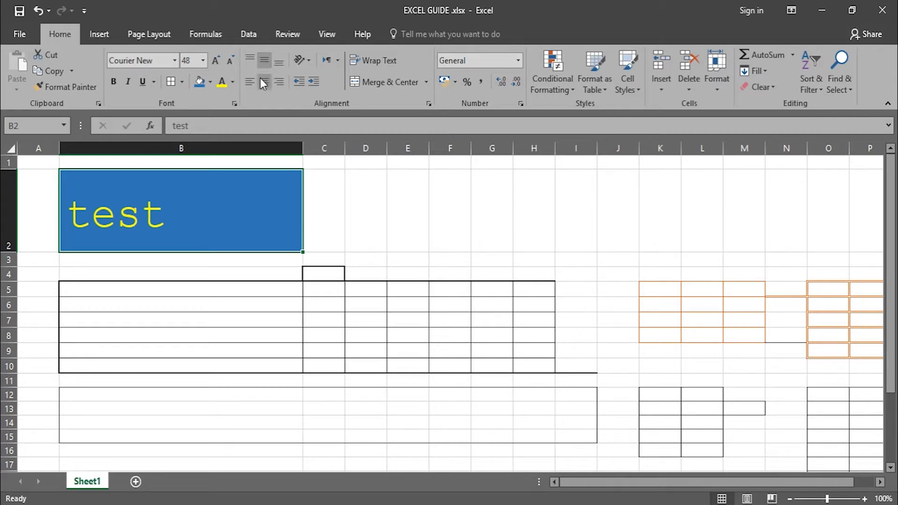
{"action": "left_click", "coordinate": [280, 61]}
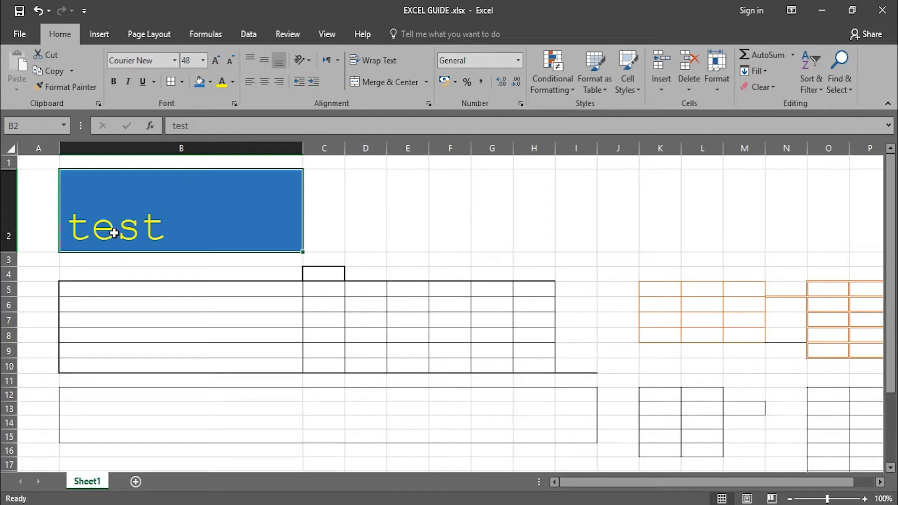
{"action": "left_click", "coordinate": [246, 58]}
{"action": "left_click", "coordinate": [263, 61]}
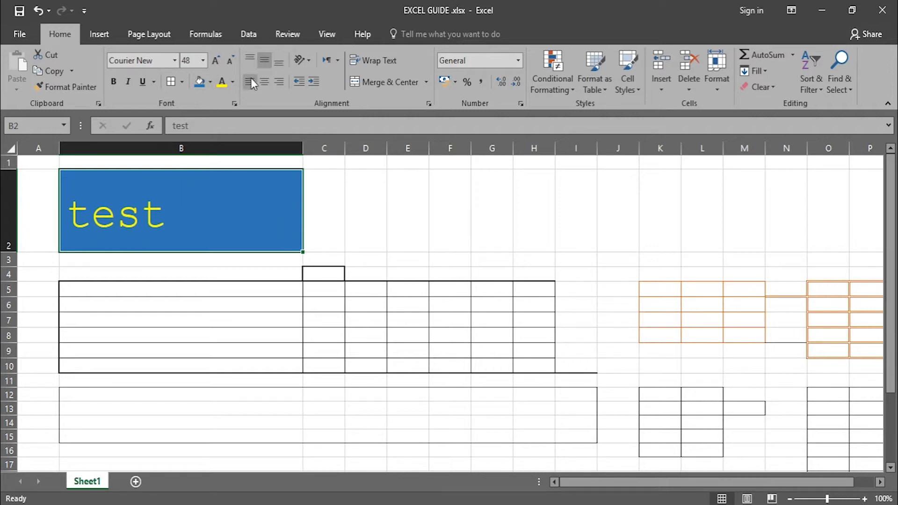
{"action": "left_click", "coordinate": [277, 64]}
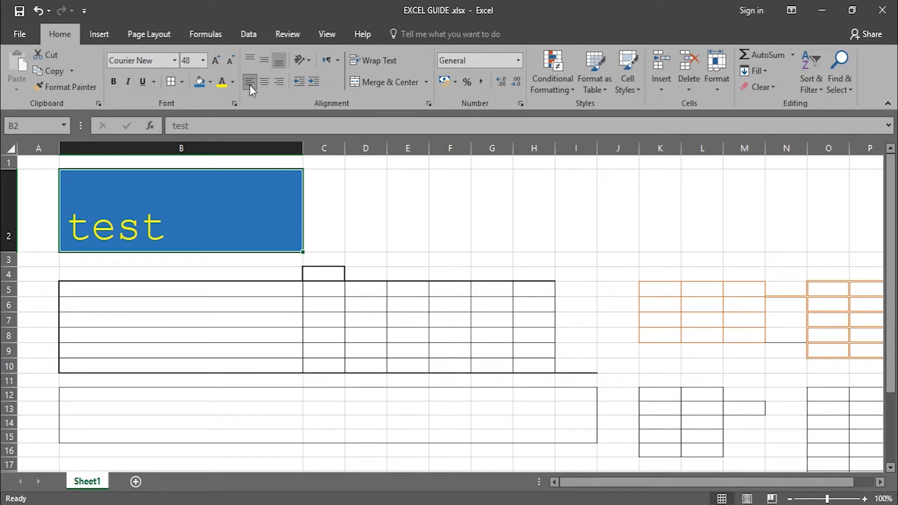
Try center, right and left alignment on cell B2, and finish with the text centered horizontally and middle-aligned vertically
{"action": "left_click", "coordinate": [265, 82]}
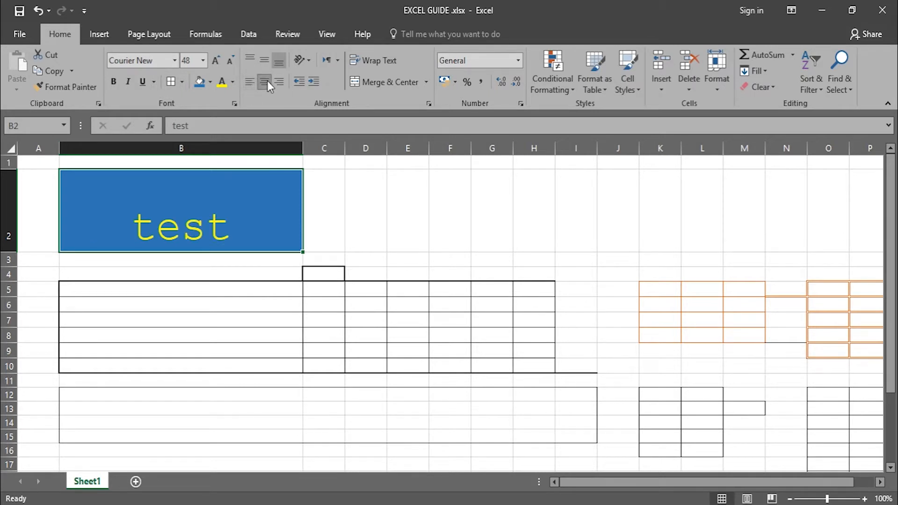
{"action": "left_click", "coordinate": [279, 82]}
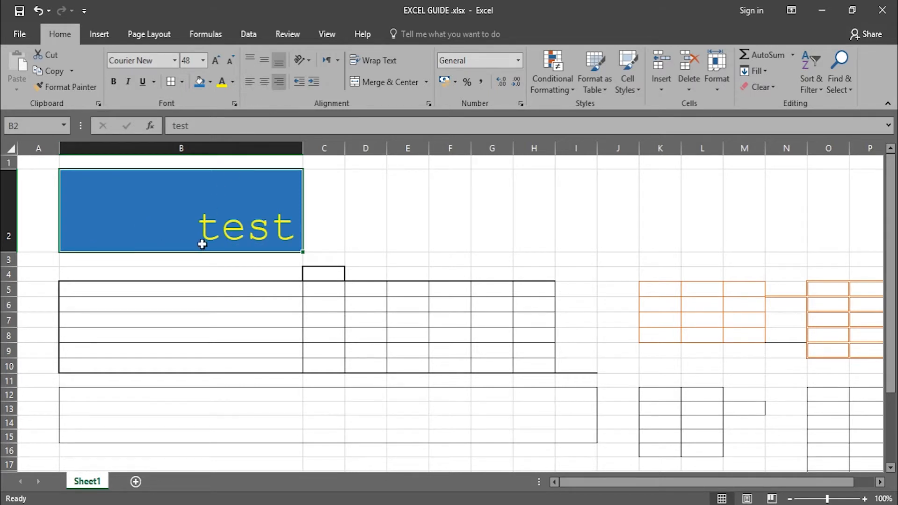
{"action": "left_click", "coordinate": [264, 82]}
{"action": "left_click", "coordinate": [249, 82]}
{"action": "left_click", "coordinate": [264, 60]}
{"action": "left_click", "coordinate": [264, 81]}
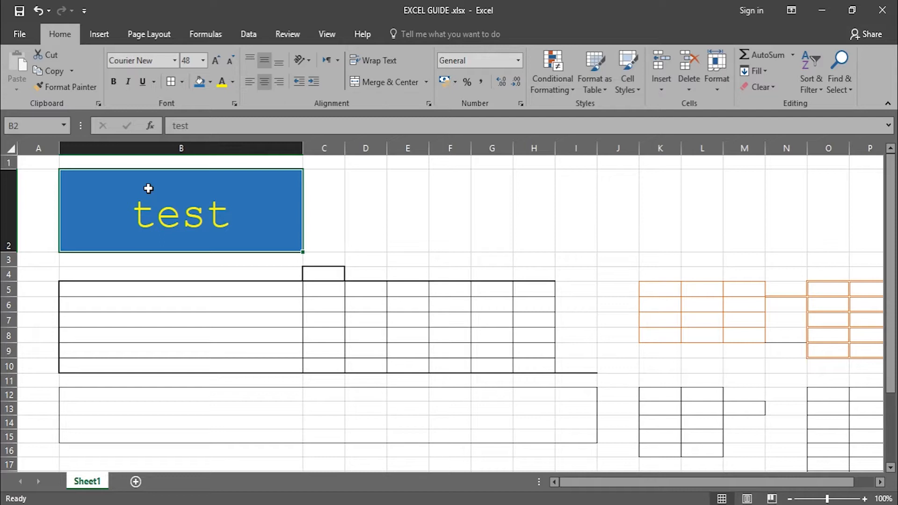
Left-align the text in cell B2, increase and reduce its indent several times, and center it horizontally again
{"action": "left_click", "coordinate": [249, 82]}
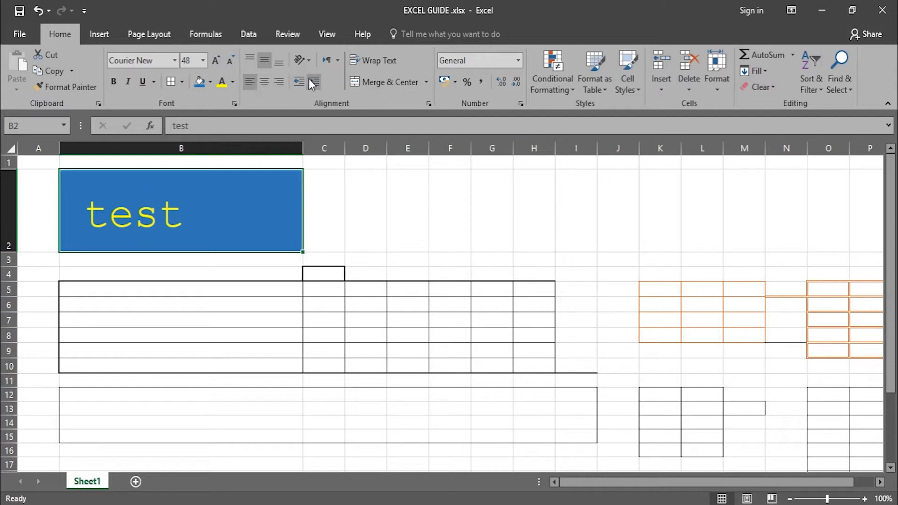
{"action": "left_click", "coordinate": [310, 84]}
{"action": "left_click", "coordinate": [310, 83]}
{"action": "left_click", "coordinate": [310, 84]}
{"action": "left_click", "coordinate": [309, 84]}
{"action": "left_click", "coordinate": [310, 84]}
{"action": "left_click", "coordinate": [309, 83]}
{"action": "left_click", "coordinate": [298, 84]}
{"action": "left_click", "coordinate": [296, 84]}
{"action": "left_click", "coordinate": [296, 84]}
{"action": "left_click", "coordinate": [296, 84]}
{"action": "left_click", "coordinate": [296, 84]}
{"action": "left_click", "coordinate": [296, 84]}
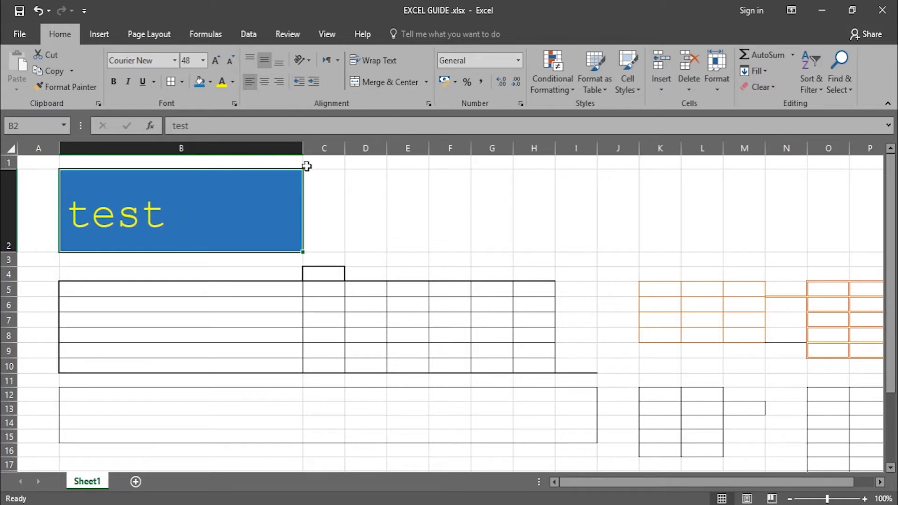
{"action": "left_click", "coordinate": [265, 83]}
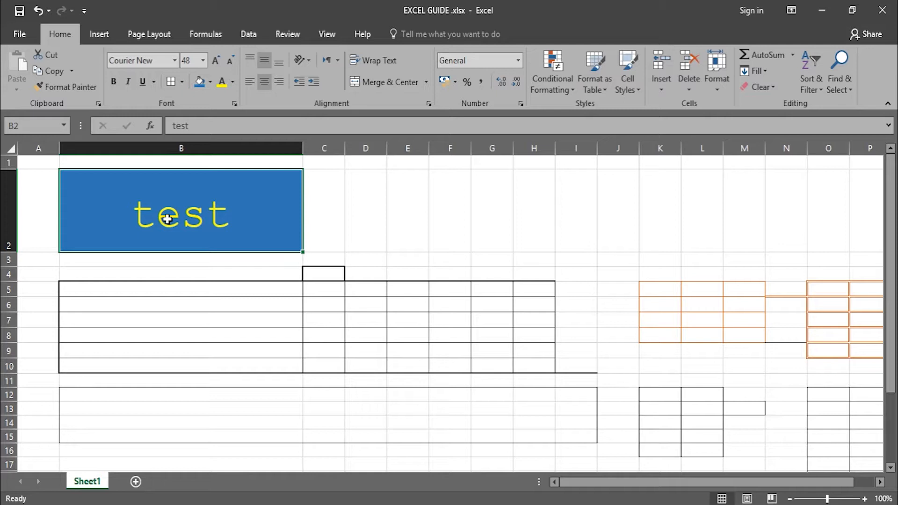
Increase the indent of the centered text in cell B2 repeatedly, reduce it stepwise, and finish with a small indent
{"action": "left_click", "coordinate": [318, 82]}
{"action": "left_click", "coordinate": [318, 80]}
{"action": "left_click", "coordinate": [318, 80]}
{"action": "left_click", "coordinate": [318, 80]}
{"action": "left_click", "coordinate": [318, 80]}
{"action": "left_click", "coordinate": [318, 80]}
{"action": "left_click", "coordinate": [318, 80]}
{"action": "left_click", "coordinate": [318, 80]}
{"action": "left_click", "coordinate": [318, 80]}
{"action": "left_click", "coordinate": [318, 79]}
{"action": "left_click", "coordinate": [318, 79]}
{"action": "left_click", "coordinate": [318, 80]}
{"action": "left_click", "coordinate": [318, 80]}
{"action": "left_click", "coordinate": [318, 80]}
{"action": "left_click", "coordinate": [295, 83]}
{"action": "left_click", "coordinate": [295, 82]}
{"action": "left_click", "coordinate": [295, 83]}
{"action": "left_click", "coordinate": [296, 83]}
{"action": "left_click", "coordinate": [295, 83]}
{"action": "left_click", "coordinate": [296, 83]}
{"action": "left_click", "coordinate": [296, 82]}
{"action": "left_click", "coordinate": [310, 83]}
{"action": "left_click", "coordinate": [302, 80]}
{"action": "left_click", "coordinate": [302, 81]}
{"action": "left_click", "coordinate": [310, 80]}
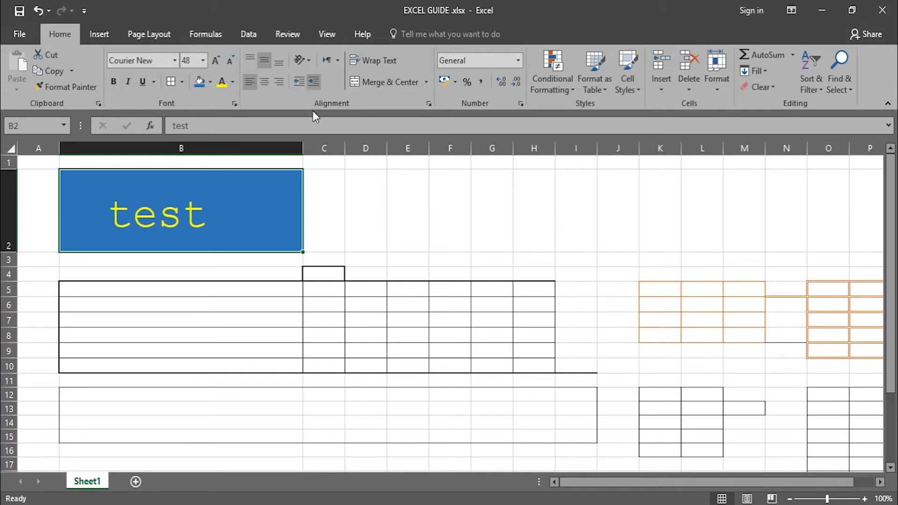
Center the indented text in cell B2 horizontally, and try bottom vertical alignment before returning to middle
{"action": "left_click", "coordinate": [310, 60]}
{"action": "left_click", "coordinate": [310, 59]}
{"action": "left_click", "coordinate": [369, 215]}
{"action": "left_click", "coordinate": [234, 212]}
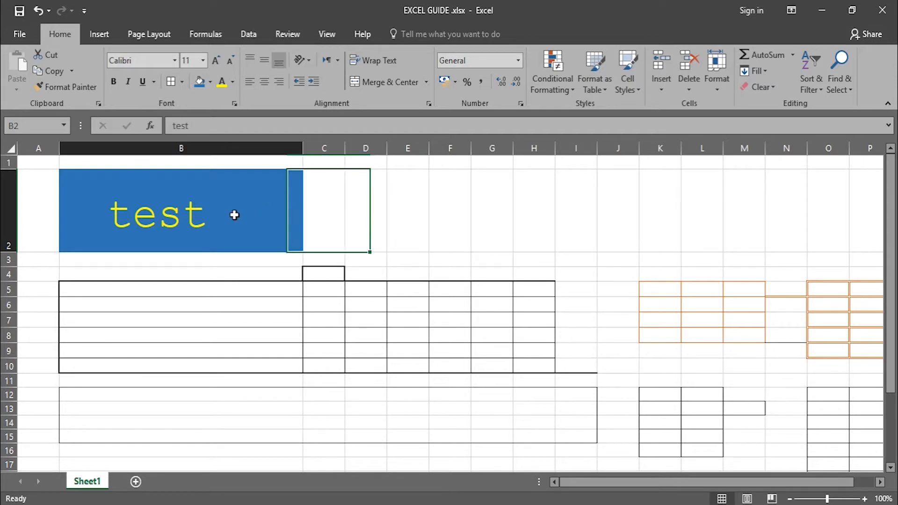
{"action": "left_click", "coordinate": [264, 82]}
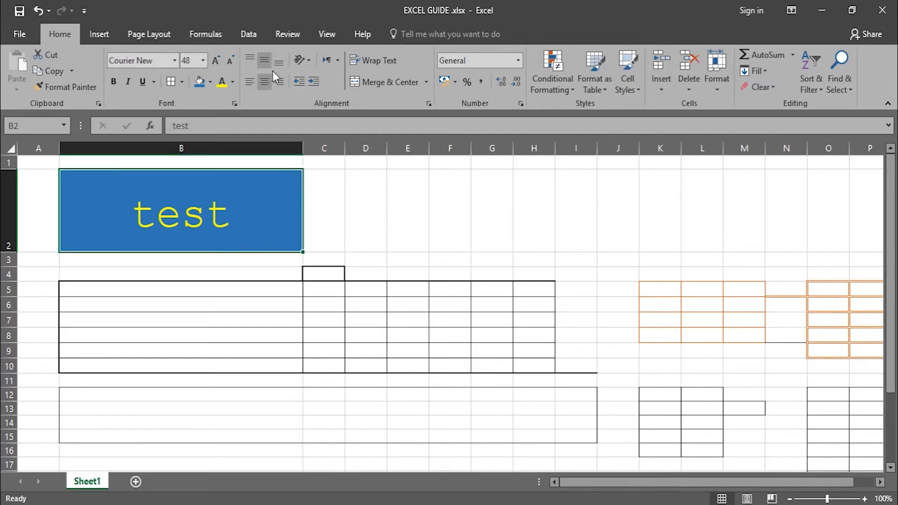
{"action": "left_click", "coordinate": [278, 60]}
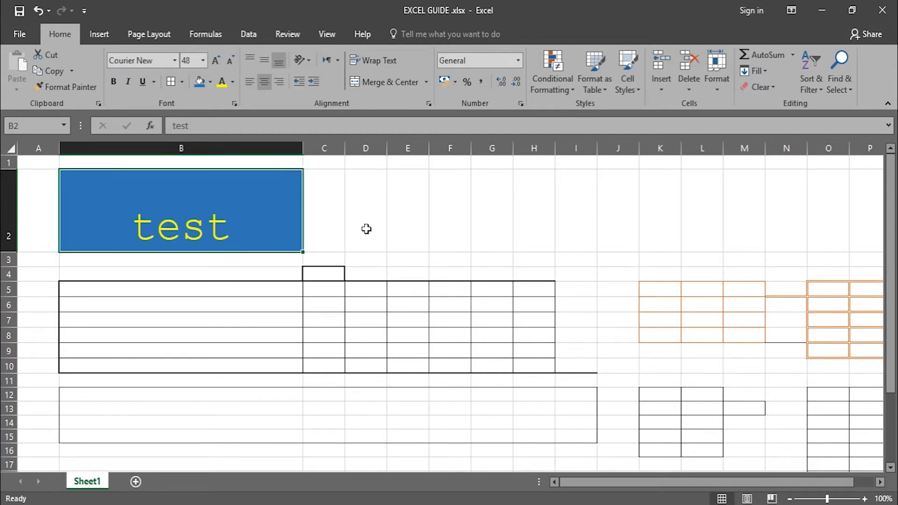
{"action": "left_click", "coordinate": [264, 60]}
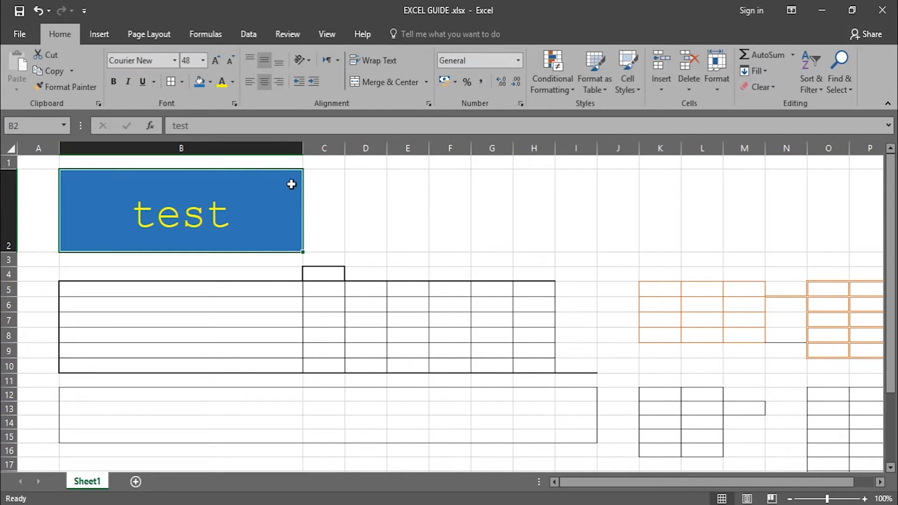
Apply the Vertical Text orientation to cell B2 and enlarge row 2 so that all stacked letters fit
{"action": "left_click", "coordinate": [306, 61]}
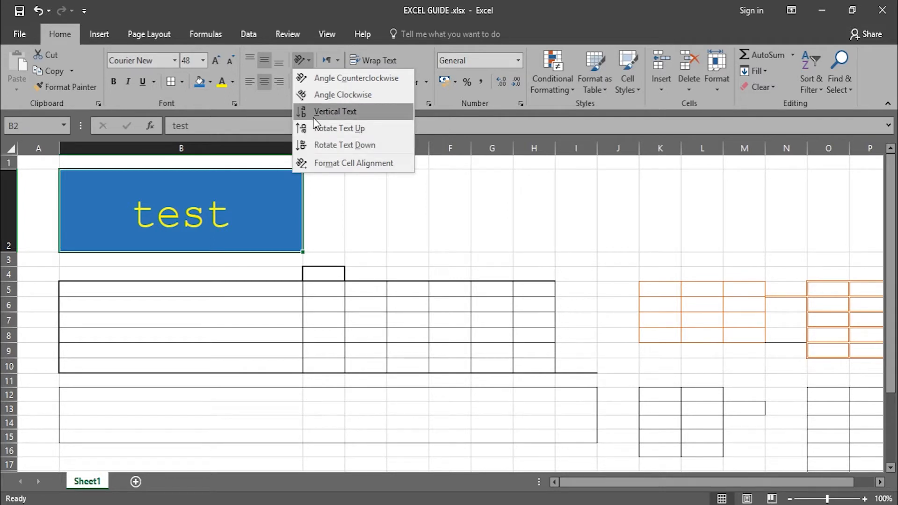
{"action": "left_click", "coordinate": [335, 112]}
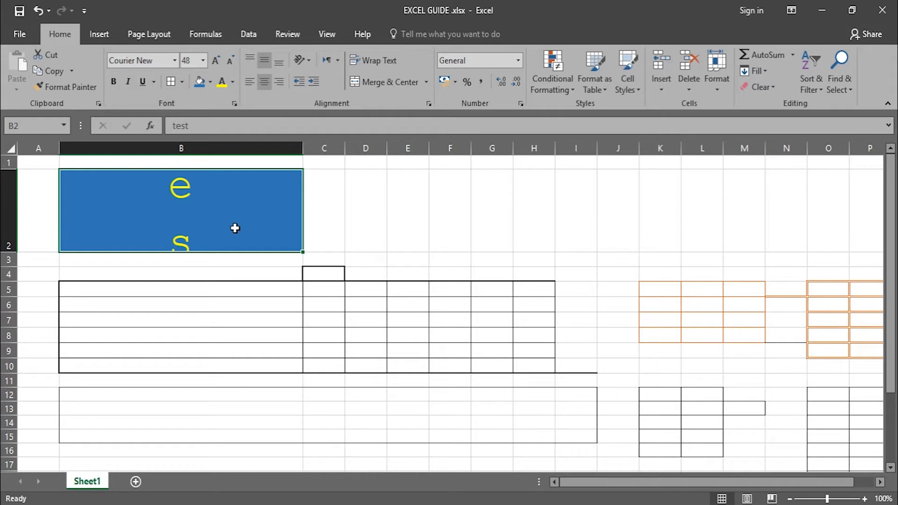
{"action": "left_click_drag", "start_coordinate": [9, 253], "coordinate": [8, 414]}
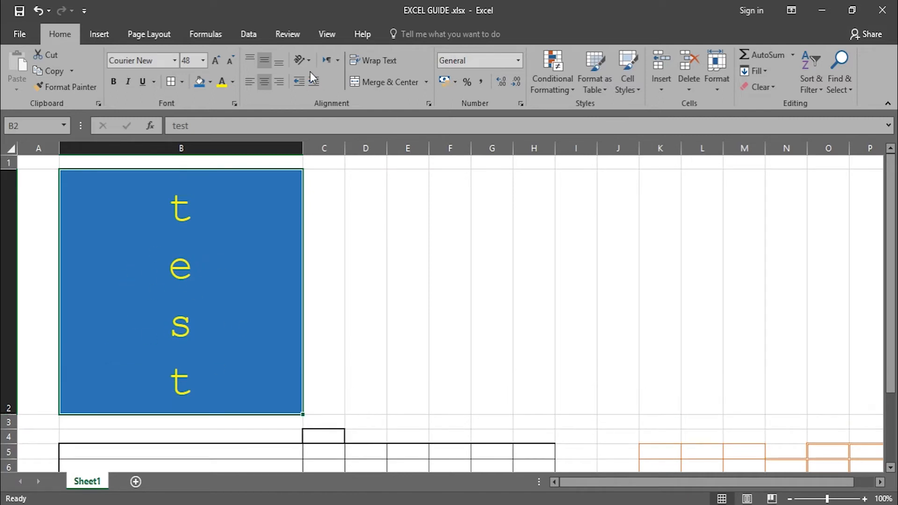
Change the text orientation of cell B2 to Rotate Text Up
{"action": "left_click", "coordinate": [307, 59]}
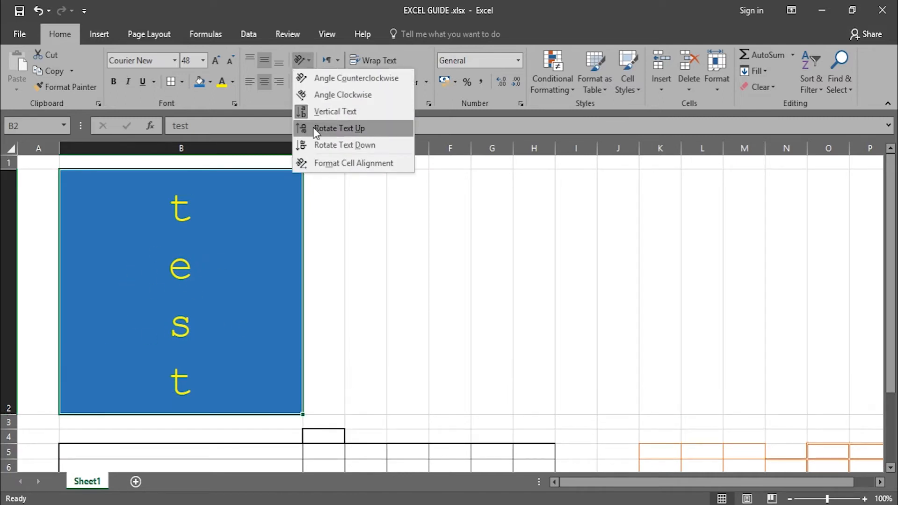
{"action": "left_click", "coordinate": [338, 128]}
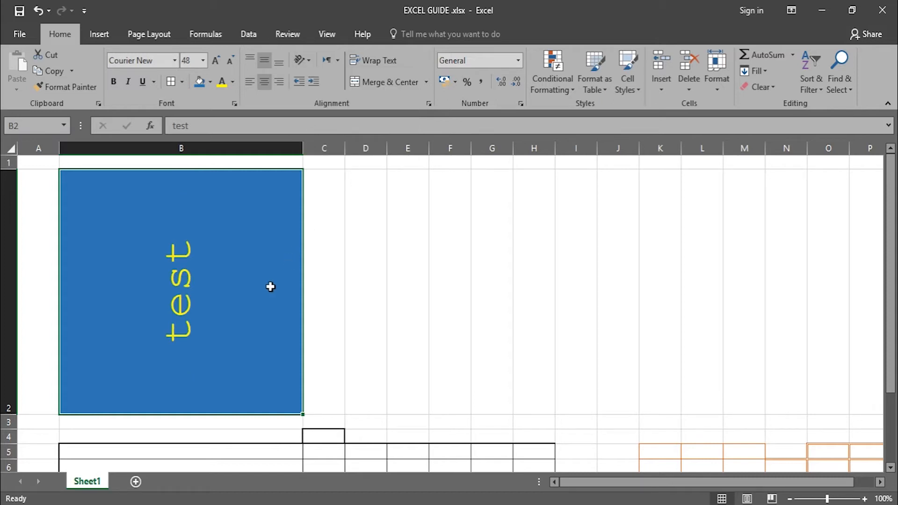
Format cell B2 with a 0-degree orientation, Fill horizontal alignment, Top vertical alignment and Context text direction
{"action": "left_click", "coordinate": [305, 62]}
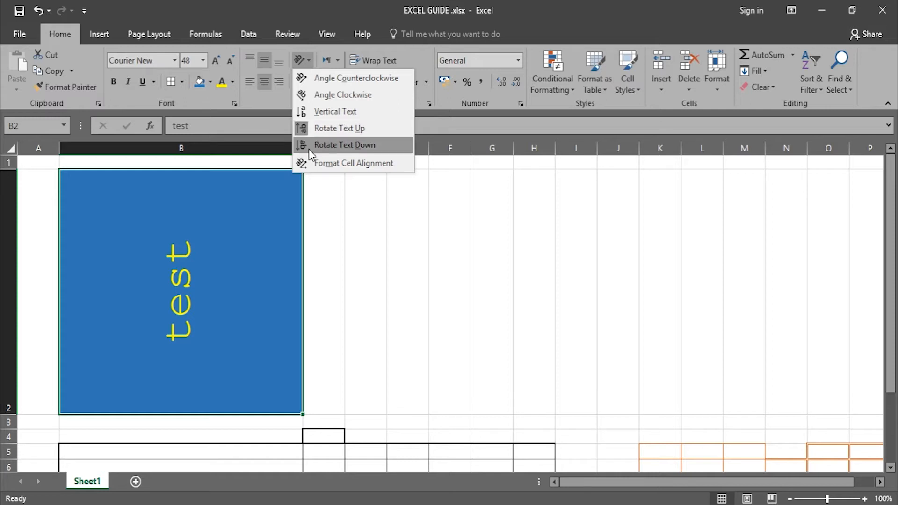
{"action": "left_click", "coordinate": [348, 163]}
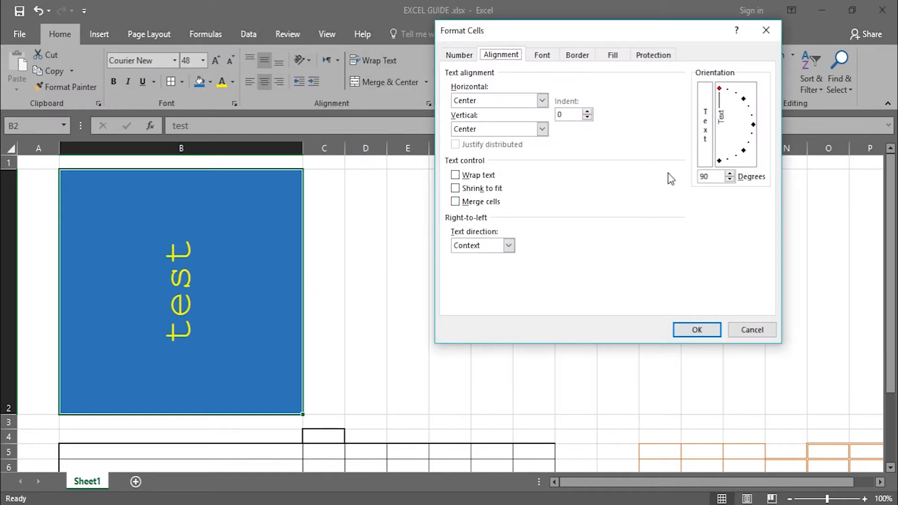
{"action": "left_click_drag", "start_coordinate": [745, 104], "coordinate": [753, 125]}
{"action": "left_click", "coordinate": [744, 151]}
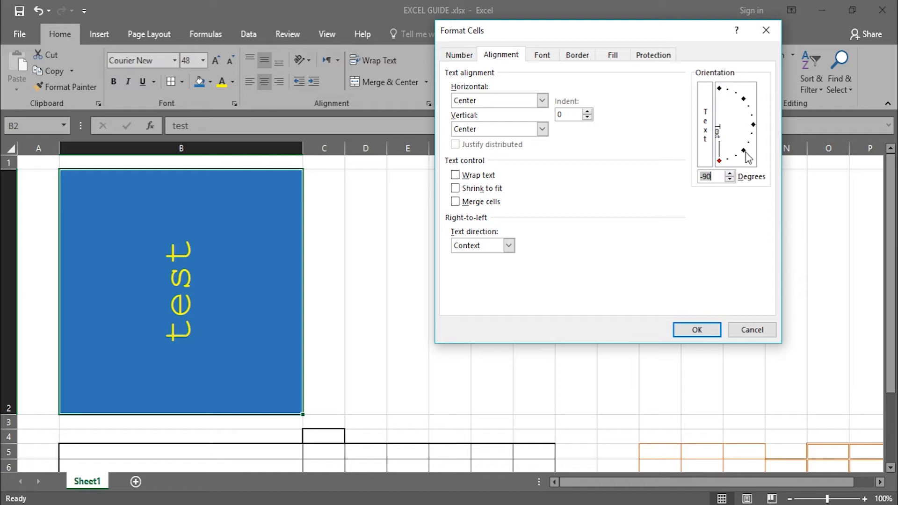
{"action": "left_click", "coordinate": [752, 128]}
{"action": "left_click", "coordinate": [542, 100]}
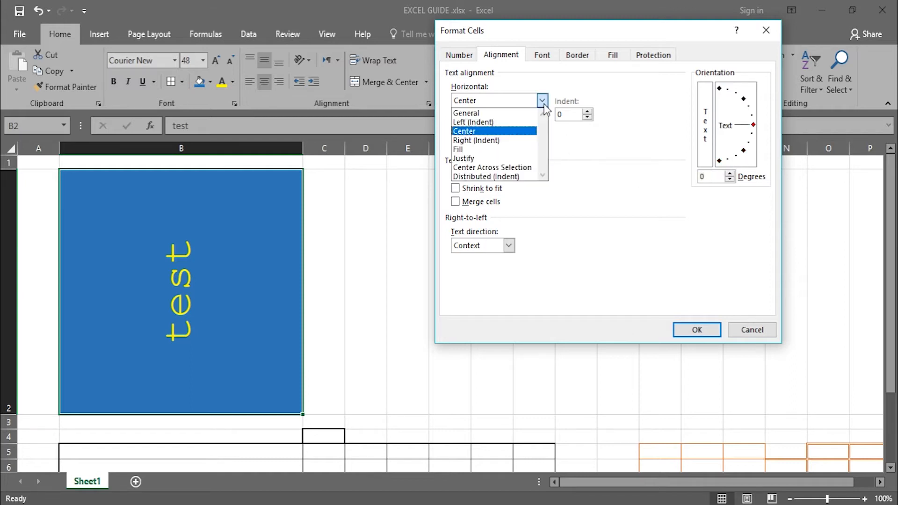
{"action": "left_click", "coordinate": [482, 149]}
{"action": "left_click", "coordinate": [541, 129]}
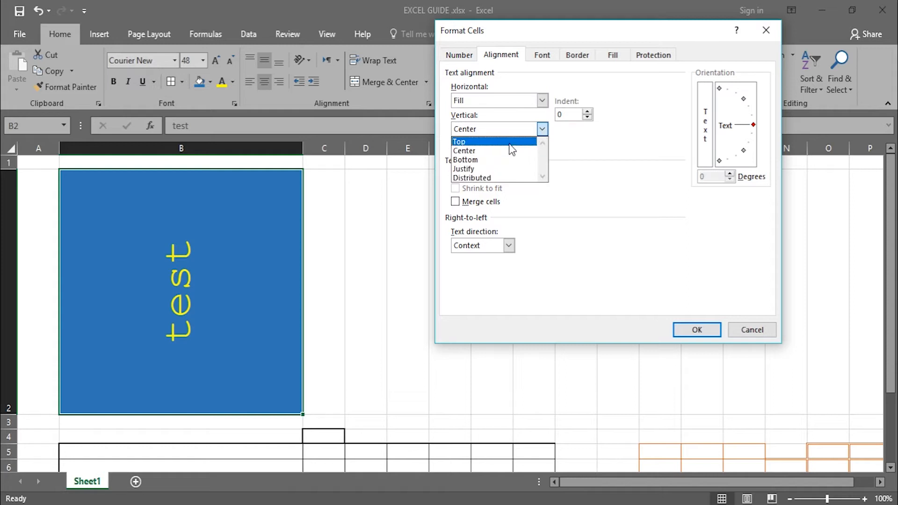
{"action": "left_click", "coordinate": [488, 143]}
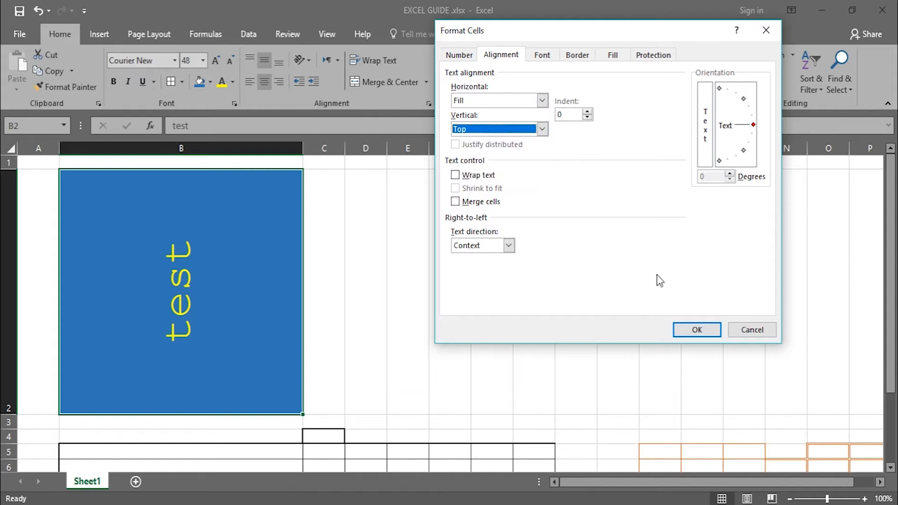
{"action": "left_click", "coordinate": [509, 245]}
{"action": "left_click", "coordinate": [467, 256]}
{"action": "left_click", "coordinate": [700, 334]}
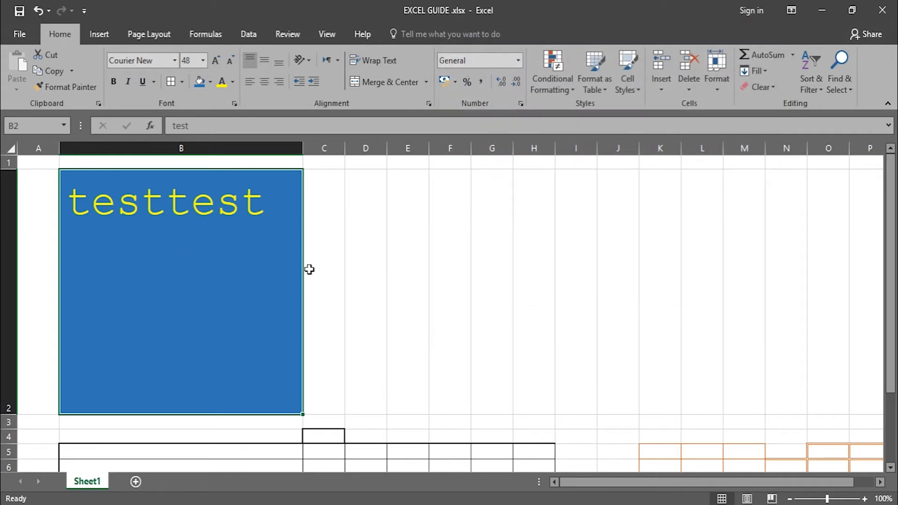
Format cell B2 with Center horizontal alignment, Bottom vertical alignment and a text orientation of 45 degrees
{"action": "left_click", "coordinate": [310, 61]}
{"action": "left_click", "coordinate": [323, 161]}
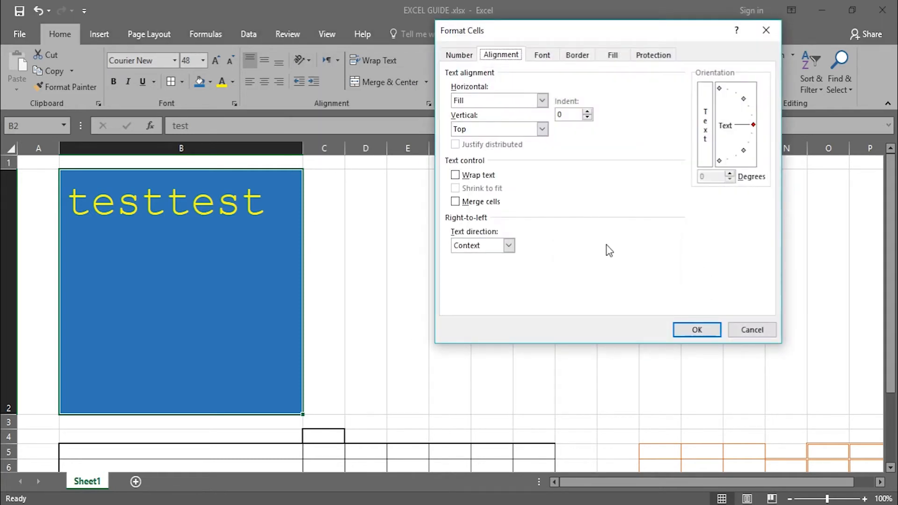
{"action": "left_click", "coordinate": [541, 100]}
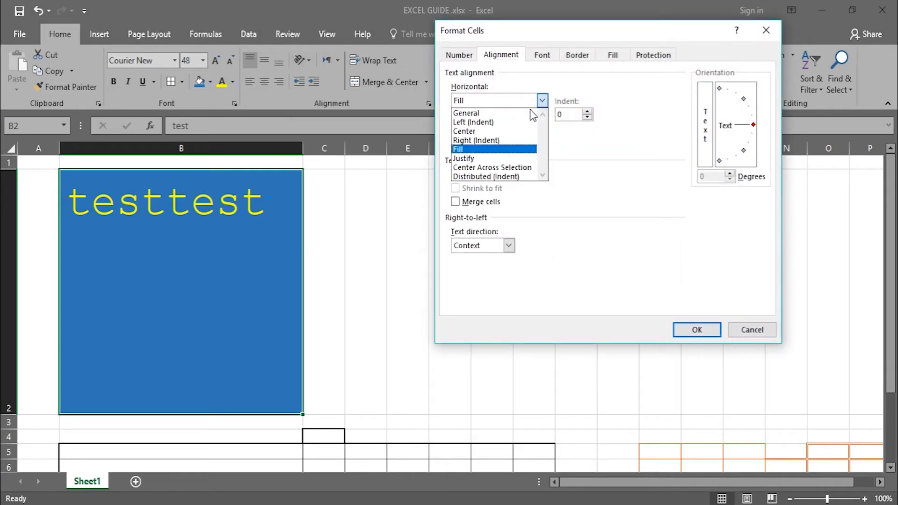
{"action": "left_click", "coordinate": [494, 133]}
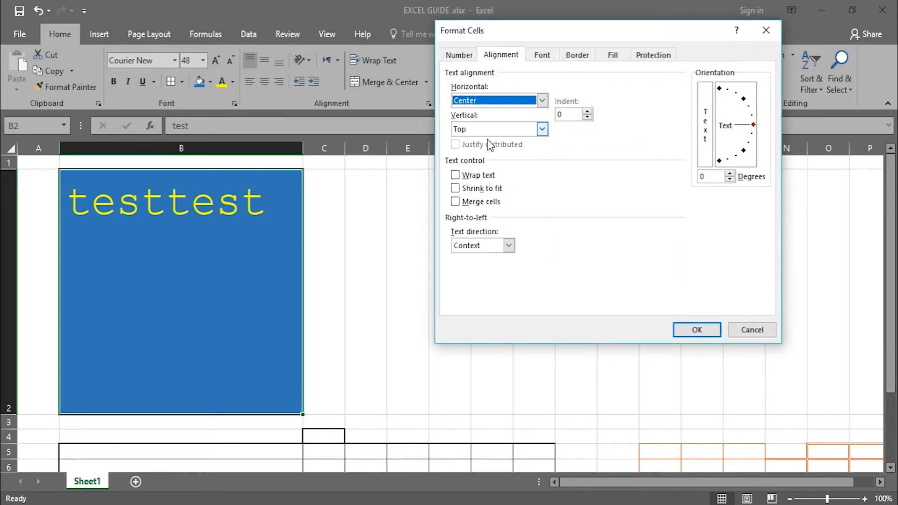
{"action": "left_click", "coordinate": [541, 129]}
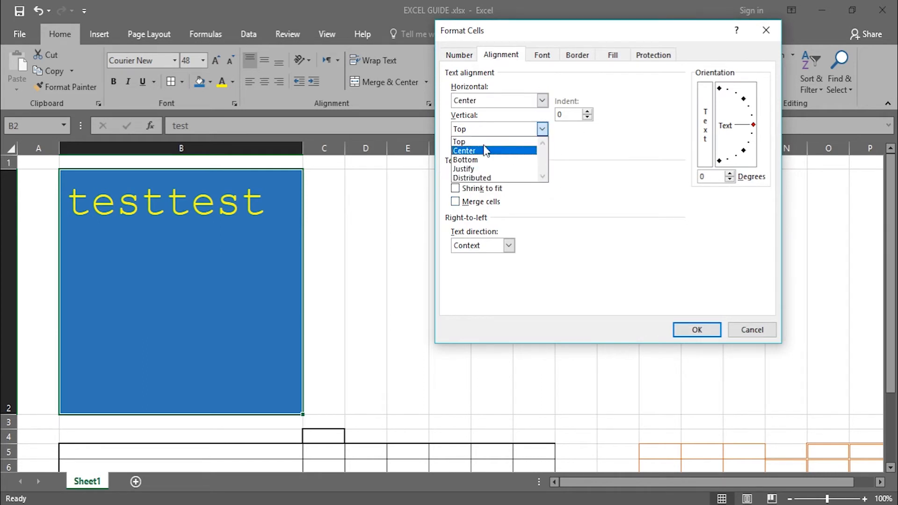
{"action": "left_click", "coordinate": [592, 191]}
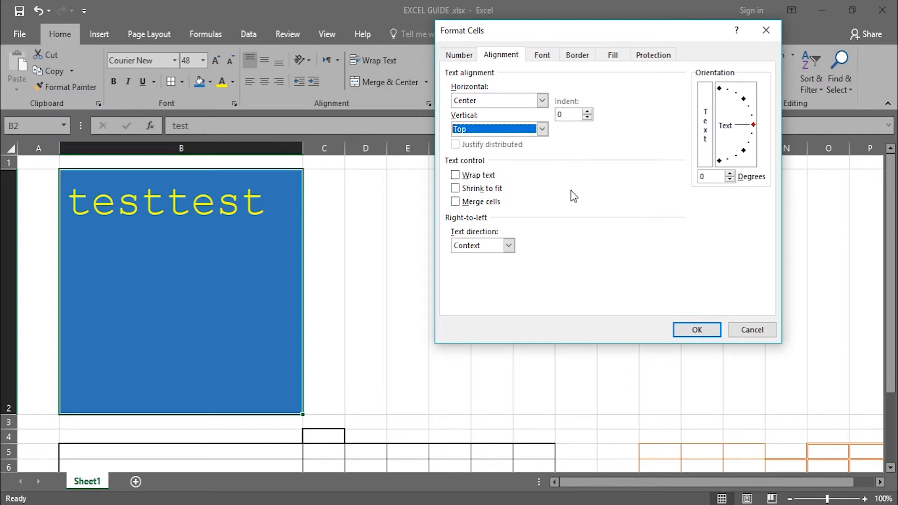
{"action": "left_click", "coordinate": [708, 128]}
{"action": "left_click", "coordinate": [743, 99]}
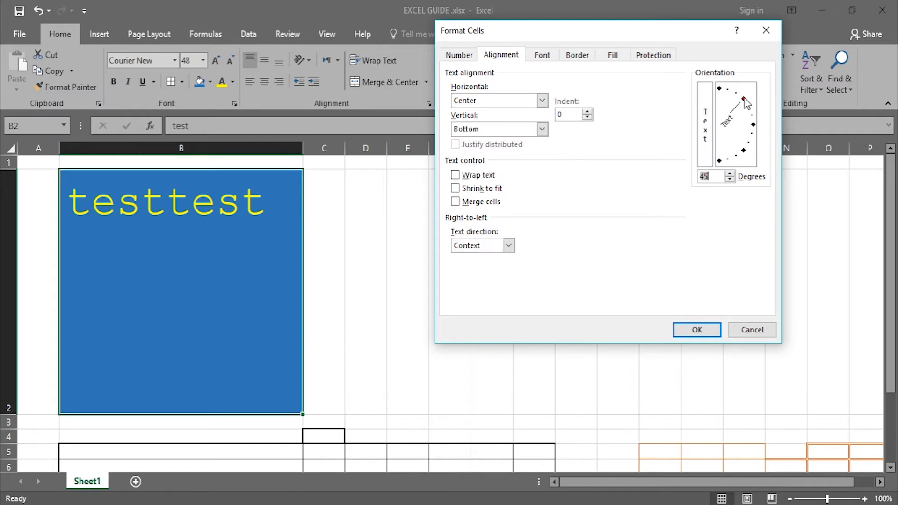
{"action": "left_click", "coordinate": [692, 331]}
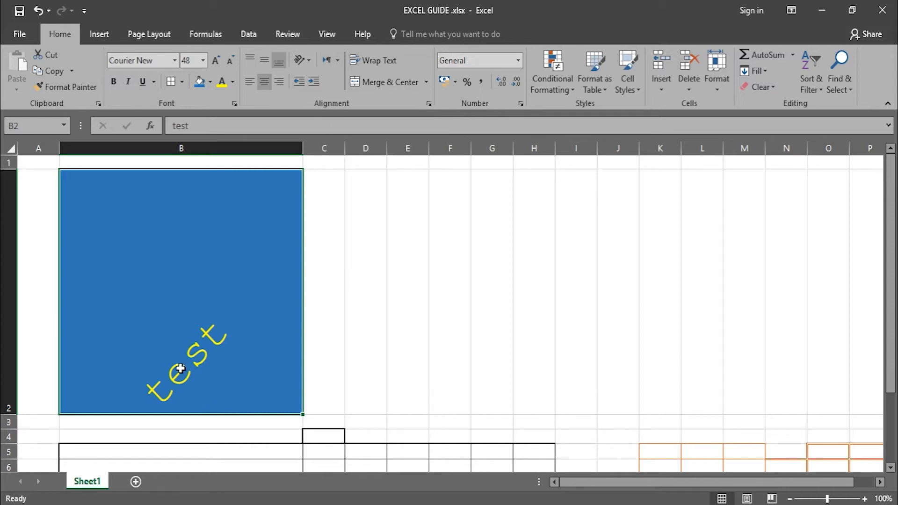
Delete row 2 with the formatted test cell and enlarge the row that takes its place
{"action": "left_click", "coordinate": [4, 242]}
{"action": "right_click", "coordinate": [4, 243]}
{"action": "left_click", "coordinate": [47, 341]}
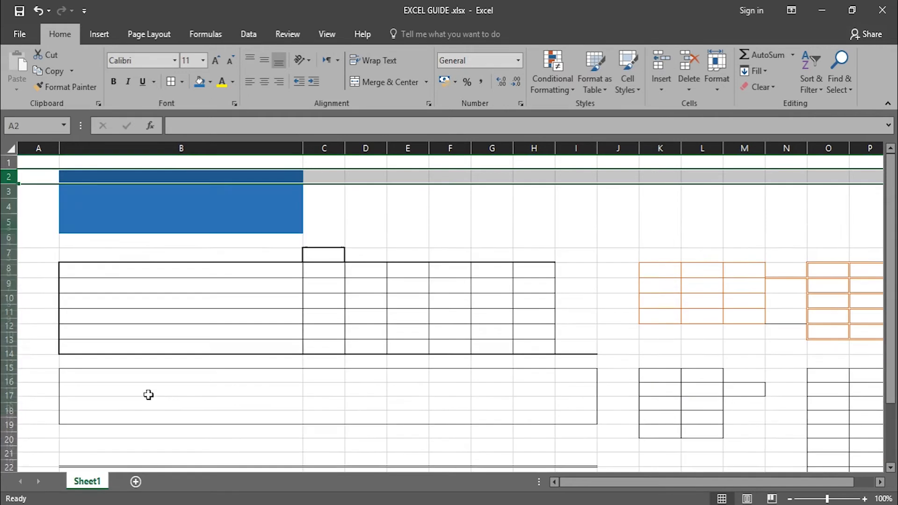
{"action": "left_click_drag", "start_coordinate": [14, 182], "coordinate": [14, 258]}
Enter "test" in cell B2
{"action": "left_click", "coordinate": [226, 217]}
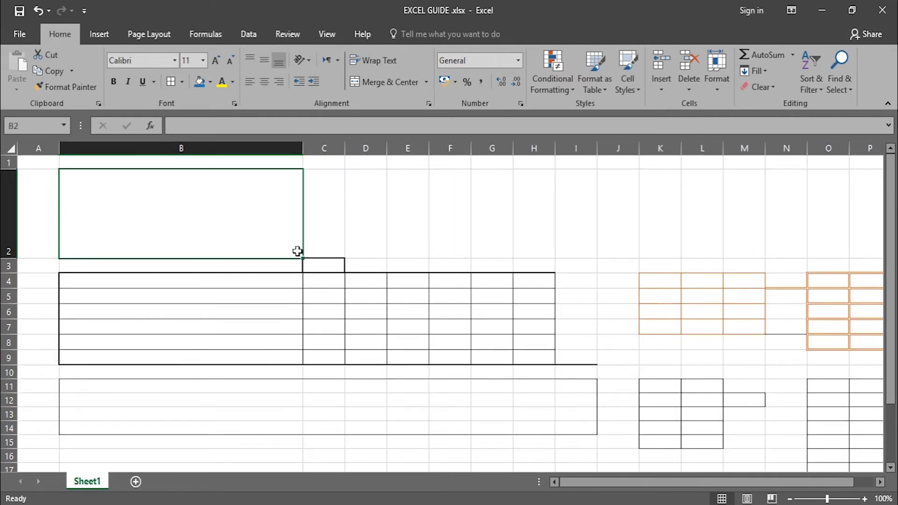
{"action": "type", "text": "test"}
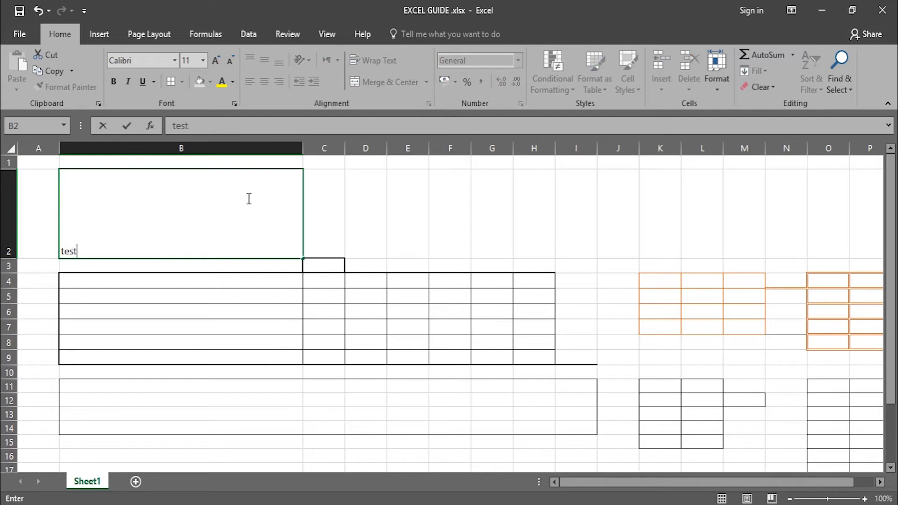
{"action": "left_click", "coordinate": [382, 208]}
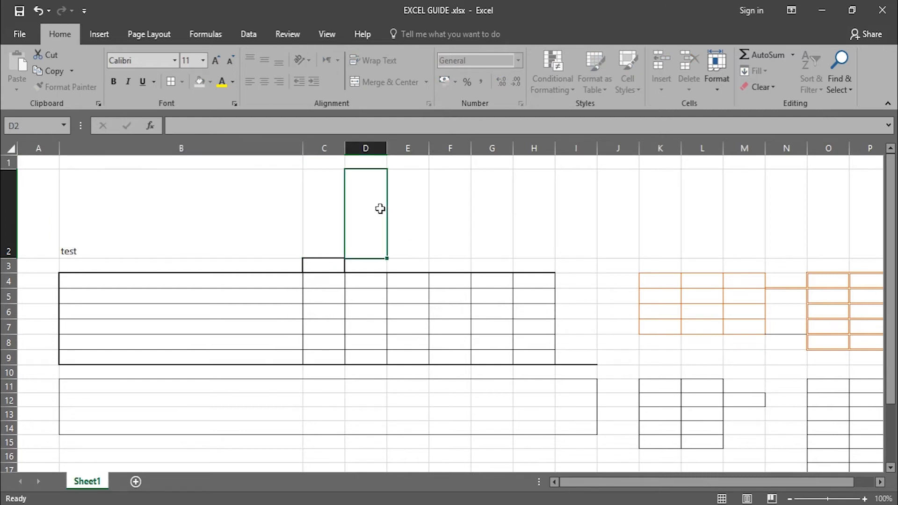
Set the font size of cell B2 to 22 and center its text both horizontally and vertically
{"action": "left_click", "coordinate": [251, 231]}
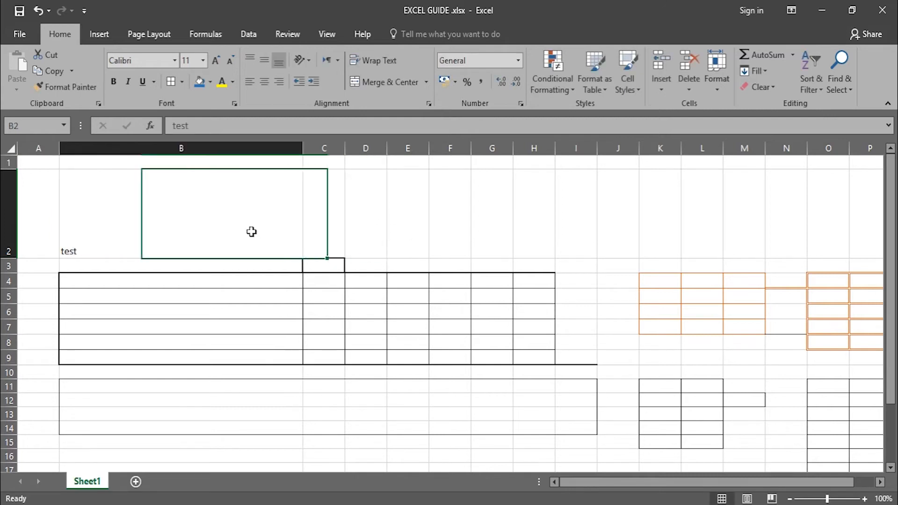
{"action": "left_click", "coordinate": [202, 59]}
{"action": "left_click", "coordinate": [187, 196]}
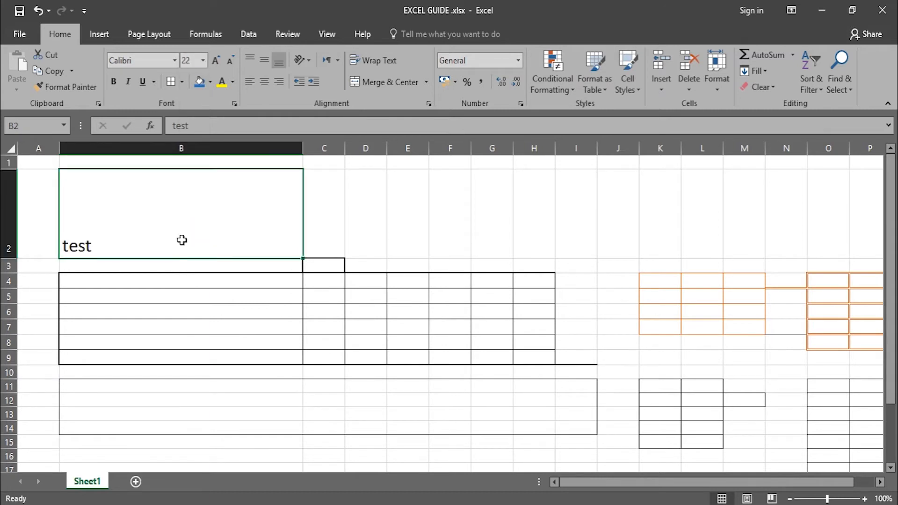
{"action": "left_click", "coordinate": [264, 82]}
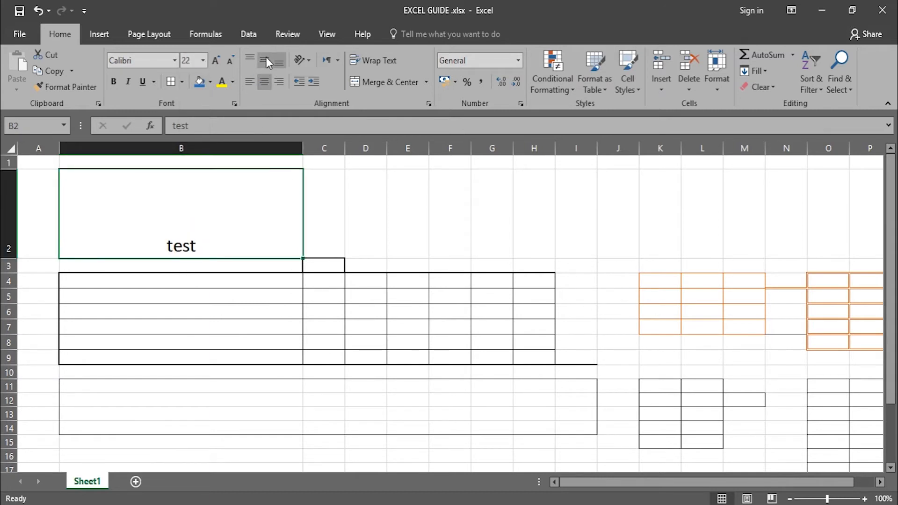
{"action": "left_click", "coordinate": [264, 59]}
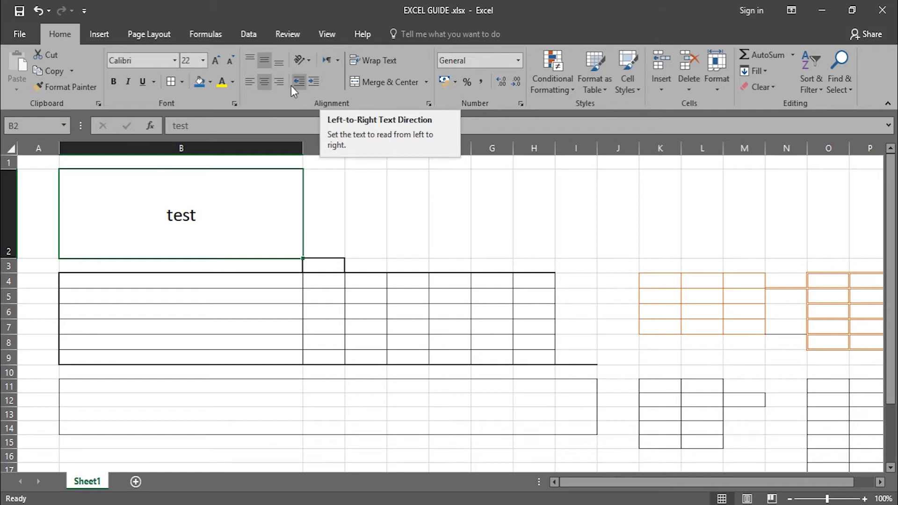
Try the Left-to-Right text direction on cell B2 and extend its text to "test ggggjhjh"
{"action": "left_click", "coordinate": [340, 60]}
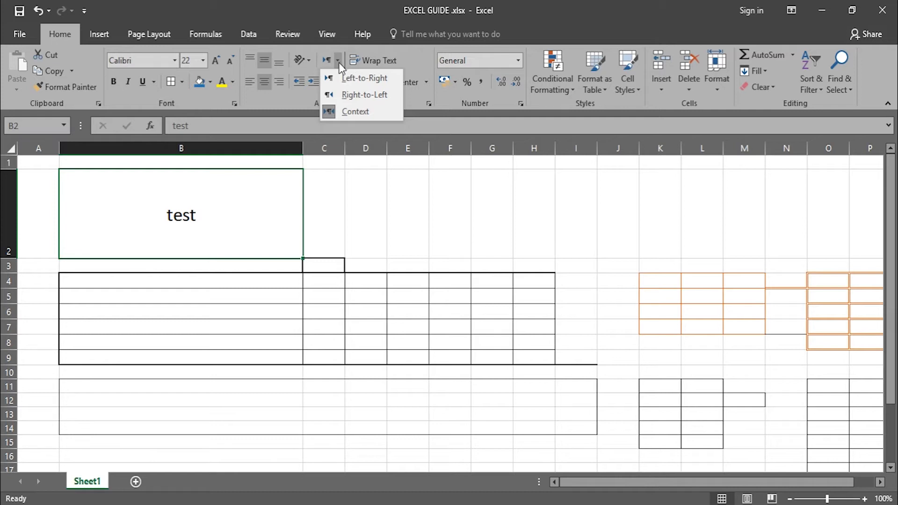
{"action": "left_click", "coordinate": [333, 77]}
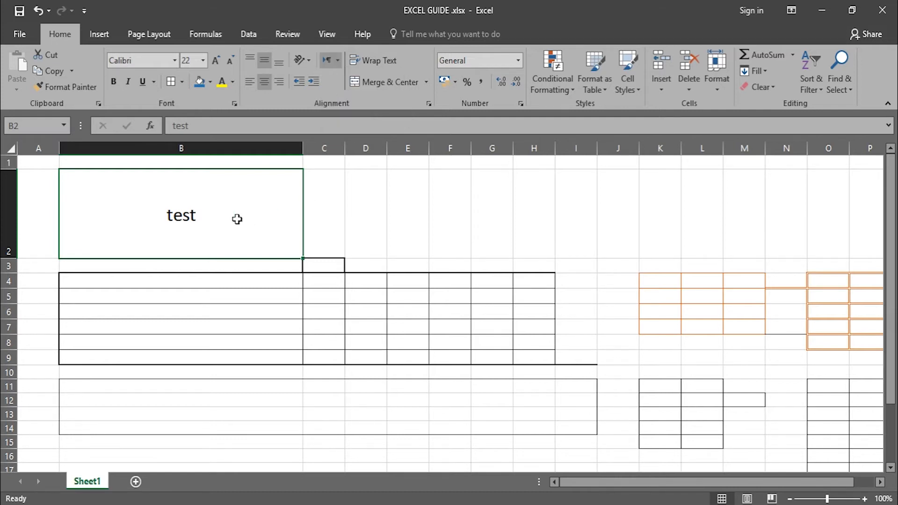
{"action": "left_click", "coordinate": [338, 60]}
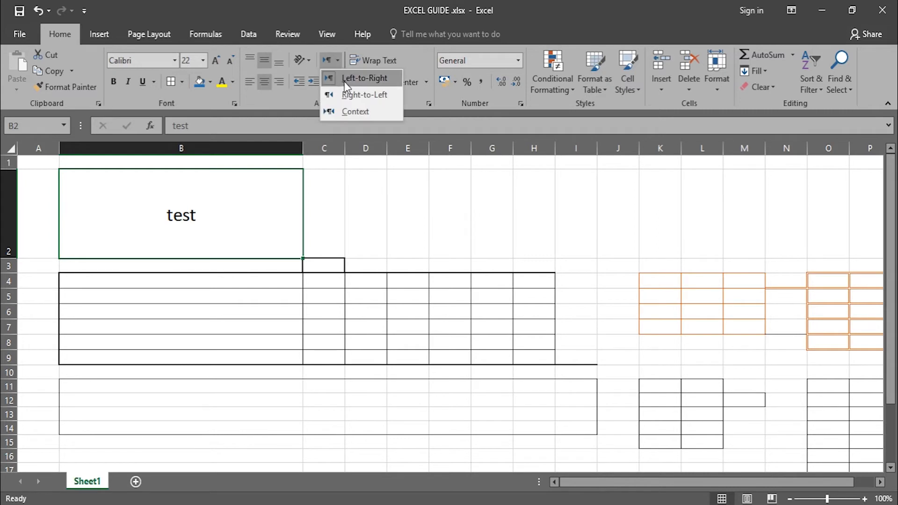
{"action": "left_click", "coordinate": [341, 78]}
{"action": "double_click", "coordinate": [220, 217]}
{"action": "type", "text": "ggggj"}
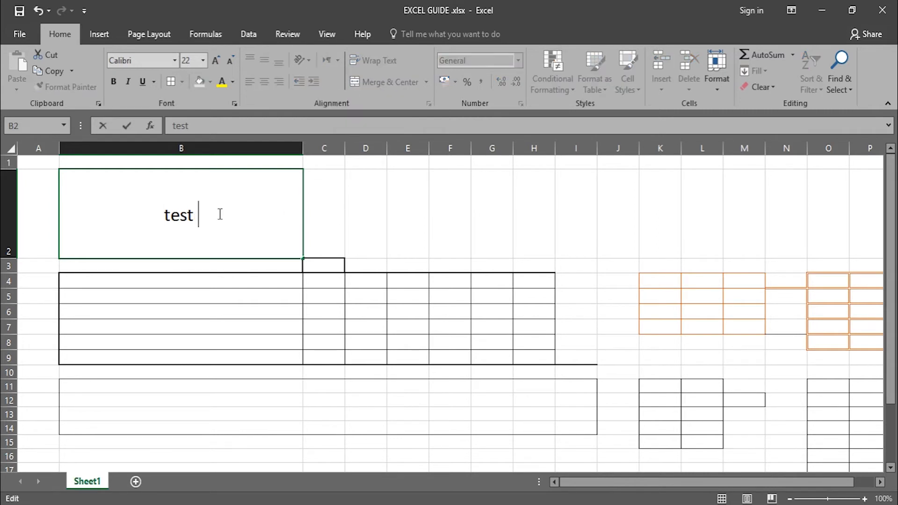
{"action": "type", "text": "hjh"}
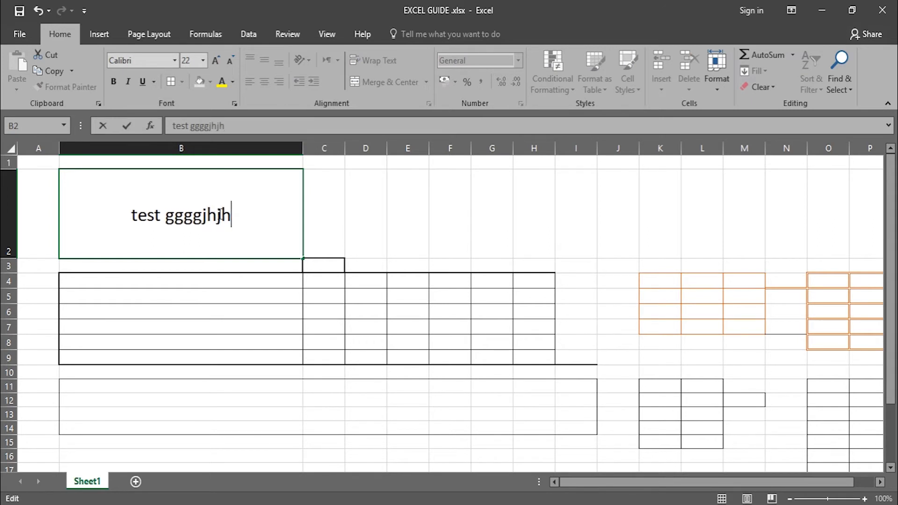
{"action": "left_click", "coordinate": [388, 216]}
{"action": "left_click", "coordinate": [271, 207]}
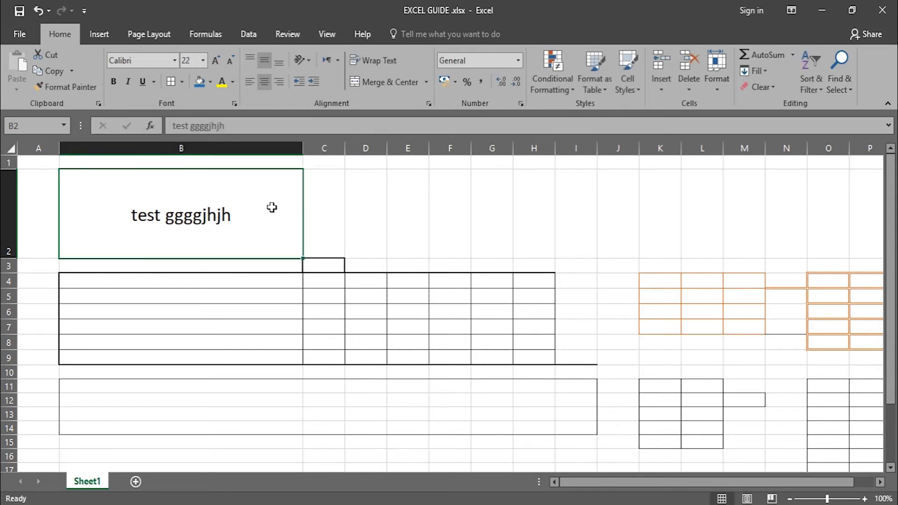
Apply the Right-to-Left text direction to cell B2 and insert "bkjkdjjfkdhkfhkdhhkhdd" in front of its text
{"action": "left_click", "coordinate": [335, 66]}
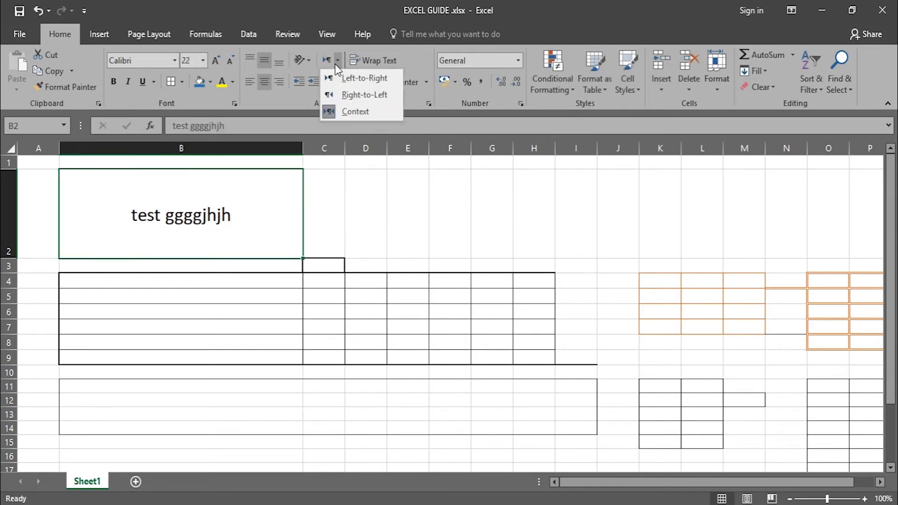
{"action": "left_click", "coordinate": [335, 92]}
{"action": "double_click", "coordinate": [255, 218]}
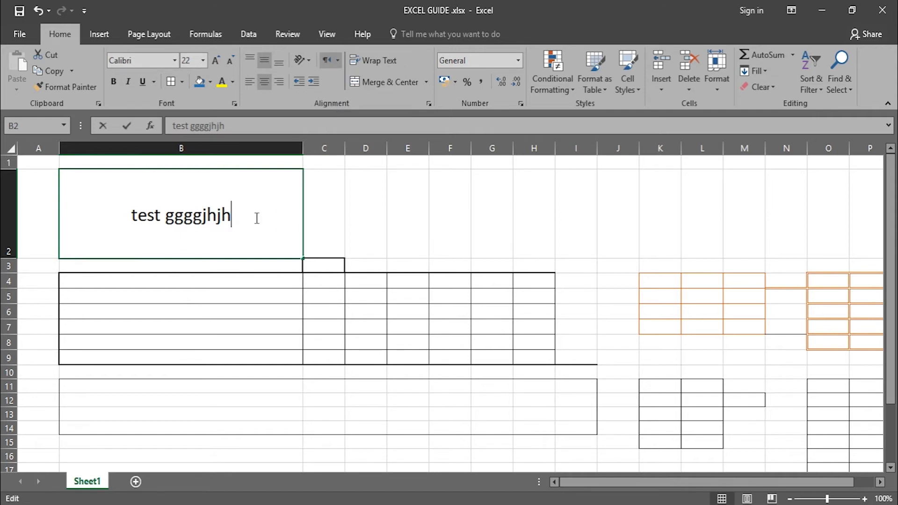
{"action": "type", "text": "bkjkdjjfkdhkfhkdh"}
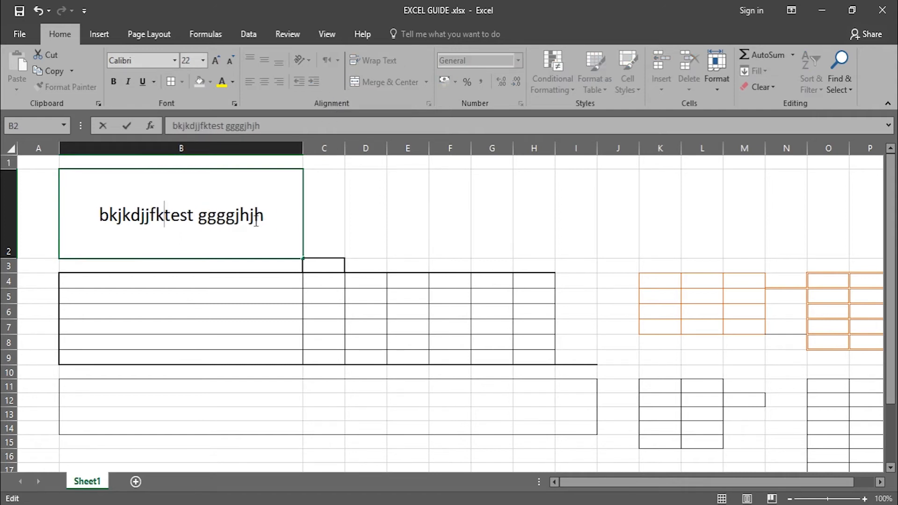
{"action": "type", "text": "hkhdd"}
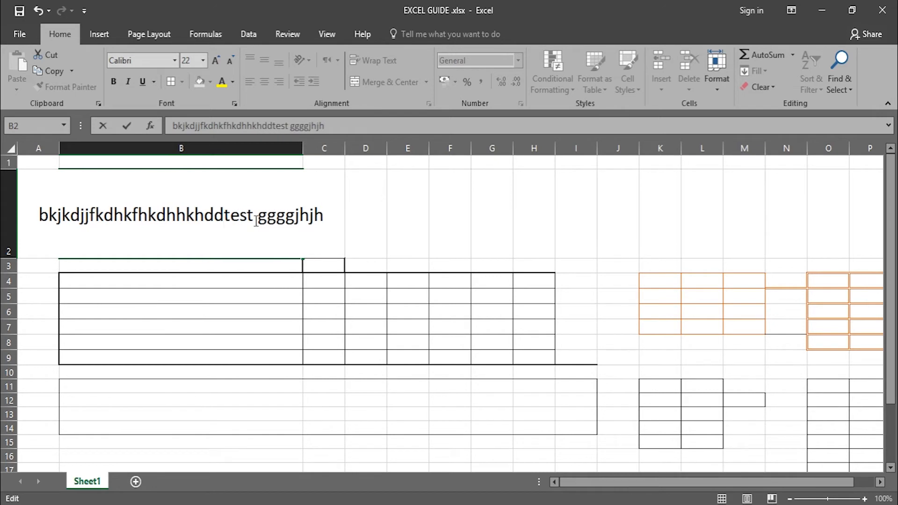
Delete the letters inserted in front of "test ggggjhjh" in cell B2
{"action": "key", "text": "BackSpace"}
{"action": "key", "text": "BackSpace"}
{"action": "key", "text": "BackSpace"}
{"action": "key", "text": "BackSpace"}
{"action": "key", "text": "BackSpace"}
{"action": "key", "text": "BackSpace"}
{"action": "key", "text": "BackSpace"}
{"action": "key", "text": "BackSpace"}
{"action": "key", "text": "BackSpace"}
{"action": "key", "text": "BackSpace"}
{"action": "key", "text": "BackSpace"}
{"action": "key", "text": "BackSpace"}
{"action": "key", "text": "BackSpace"}
{"action": "key", "text": "BackSpace"}
{"action": "key", "text": "BackSpace"}
{"action": "key", "text": "BackSpace"}
{"action": "key", "text": "BackSpace"}
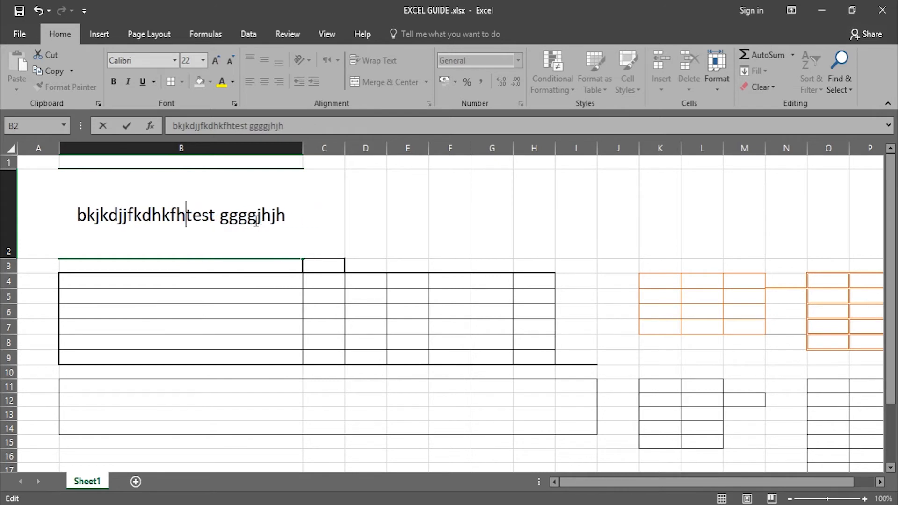
{"action": "key", "text": "BackSpace"}
{"action": "key", "text": "BackSpace"}
{"action": "key", "text": "BackSpace"}
{"action": "key", "text": "BackSpace"}
{"action": "key", "text": "BackSpace"}
{"action": "left_click", "coordinate": [255, 221]}
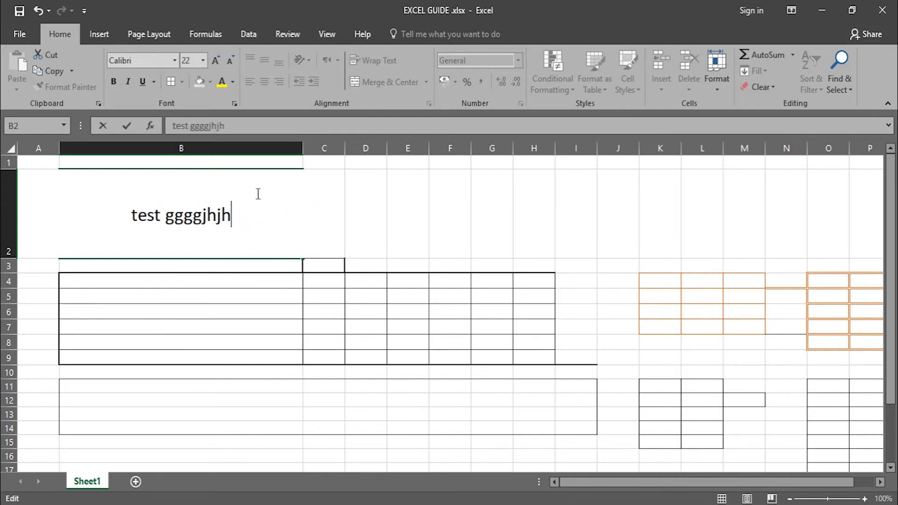
Replace the whole content of cell B2 with "h"
{"action": "left_click_drag", "start_coordinate": [257, 216], "coordinate": [227, 215]}
{"action": "left_click", "coordinate": [260, 229]}
{"action": "type", "text": "h"}
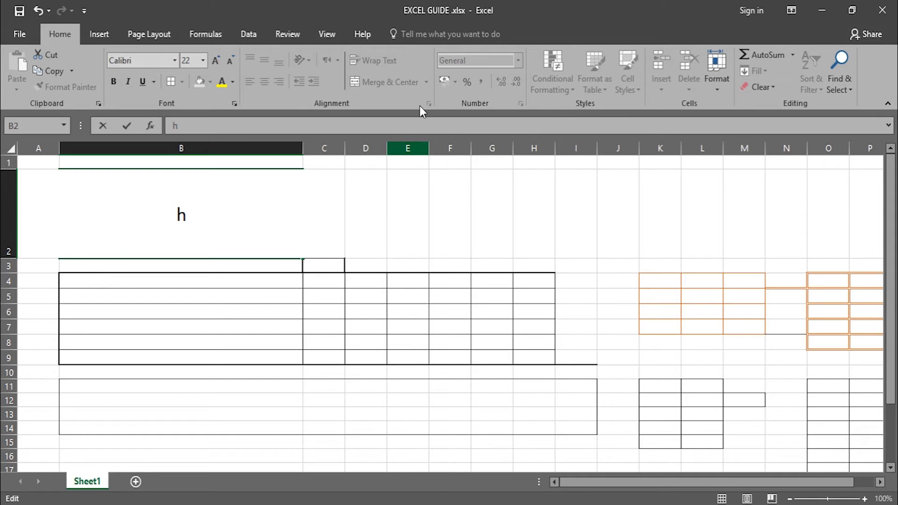
{"action": "left_click", "coordinate": [437, 209]}
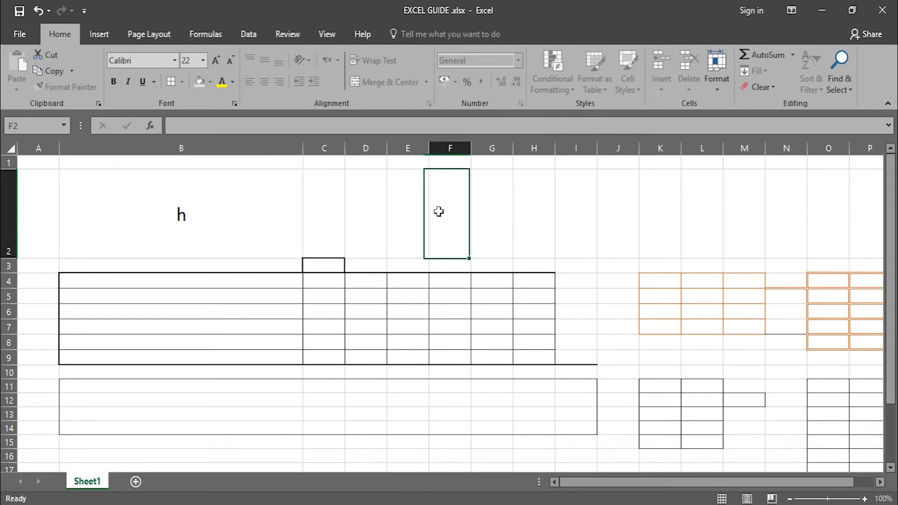
Set the text direction of cell B2 to Context and extend its text to "hgggggggjjjjjj"
{"action": "left_click", "coordinate": [229, 198]}
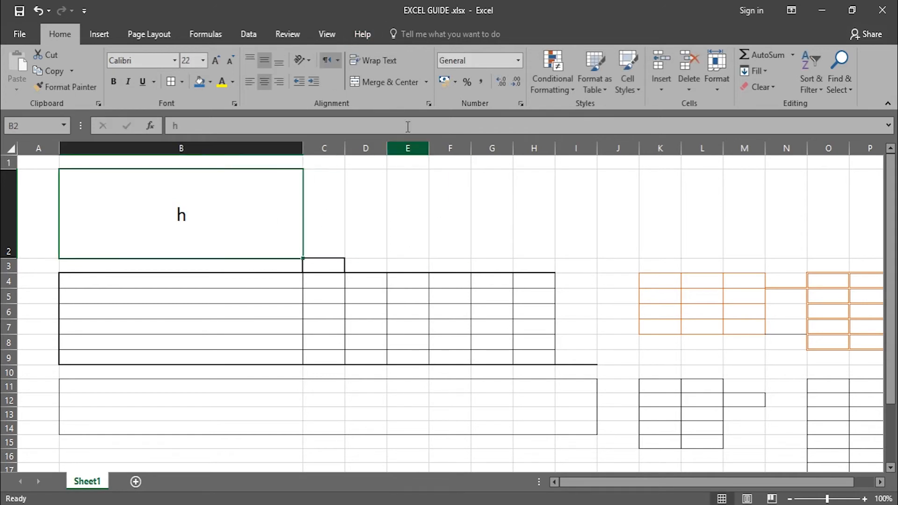
{"action": "left_click", "coordinate": [337, 61]}
{"action": "left_click", "coordinate": [349, 110]}
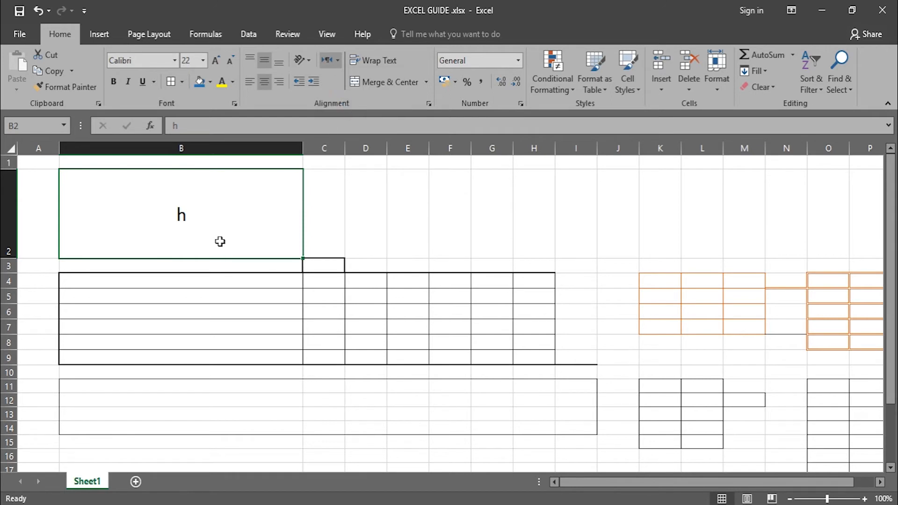
{"action": "double_click", "coordinate": [195, 218]}
{"action": "type", "text": "ggggg"}
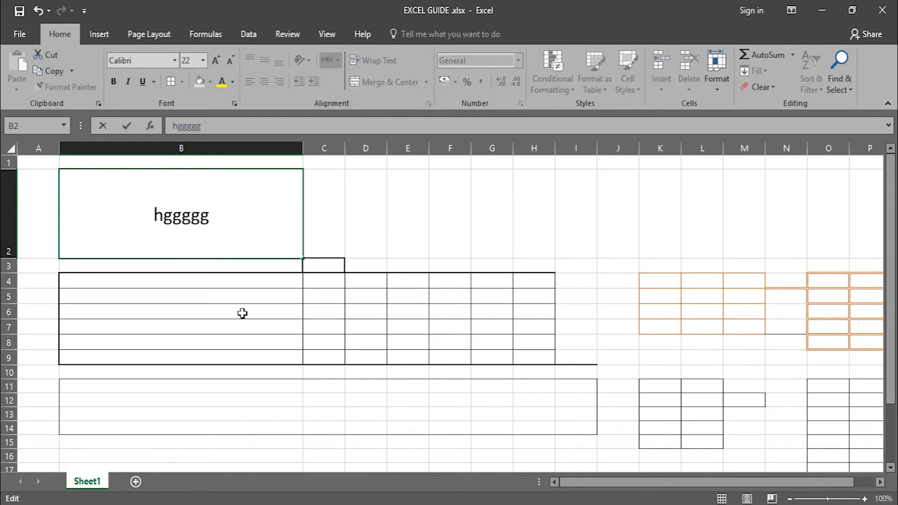
{"action": "type", "text": "ggjjjjjj"}
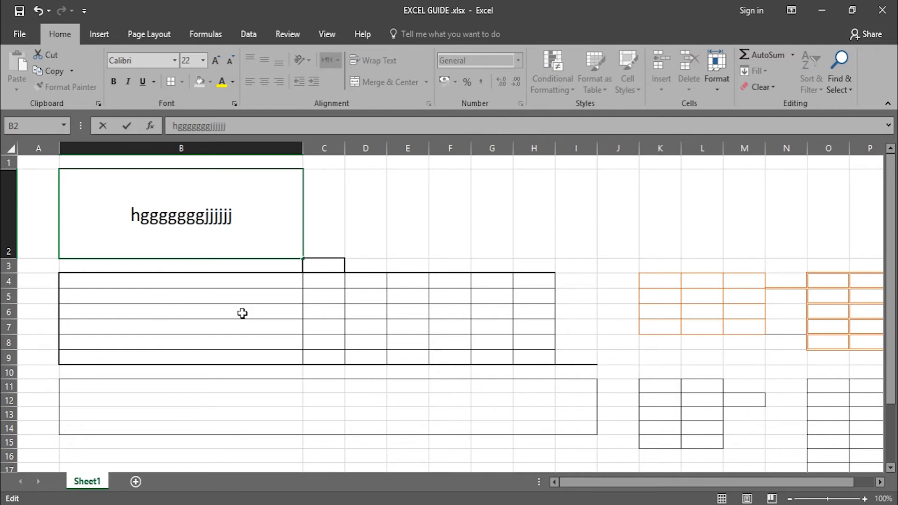
{"action": "left_click", "coordinate": [340, 220]}
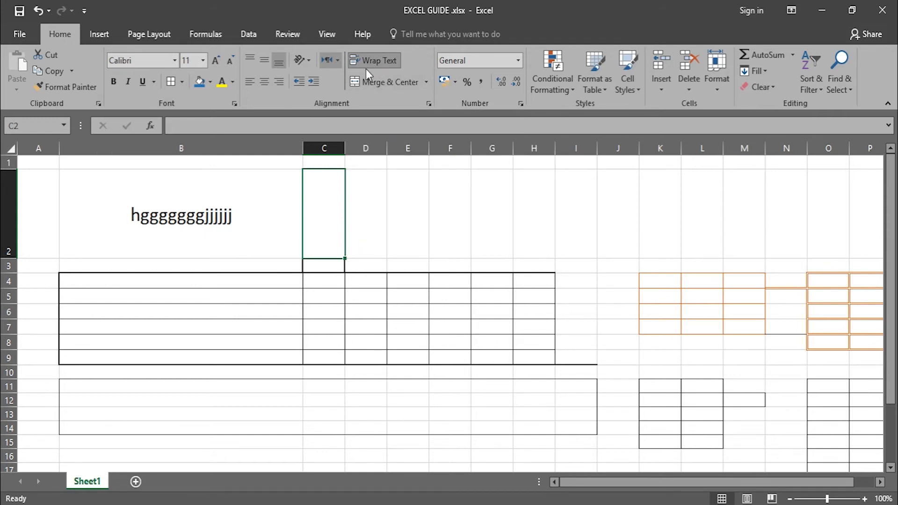
Enter "dskjksdjhgtkejrhgkjfdhkghdlkfhgdkfjhgmkdhfghdfmkhgkmjfdhgmkjhfdfdmkhgsmdkfjhhgmksdhfmkhsmhfgmksdhgmkh" in cell B5 as sample text wider than the column
{"action": "left_click", "coordinate": [234, 210]}
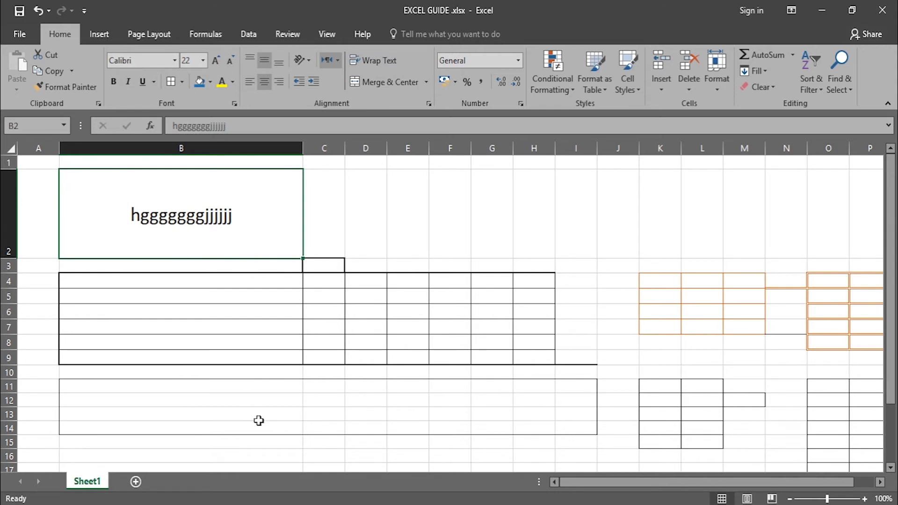
{"action": "left_click", "coordinate": [177, 297]}
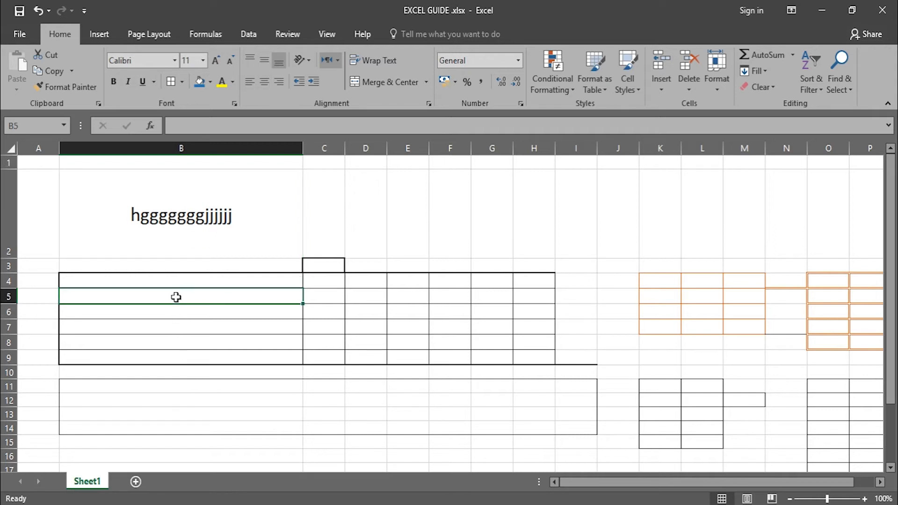
{"action": "type", "text": "dskjksdjhgtkejrhg"}
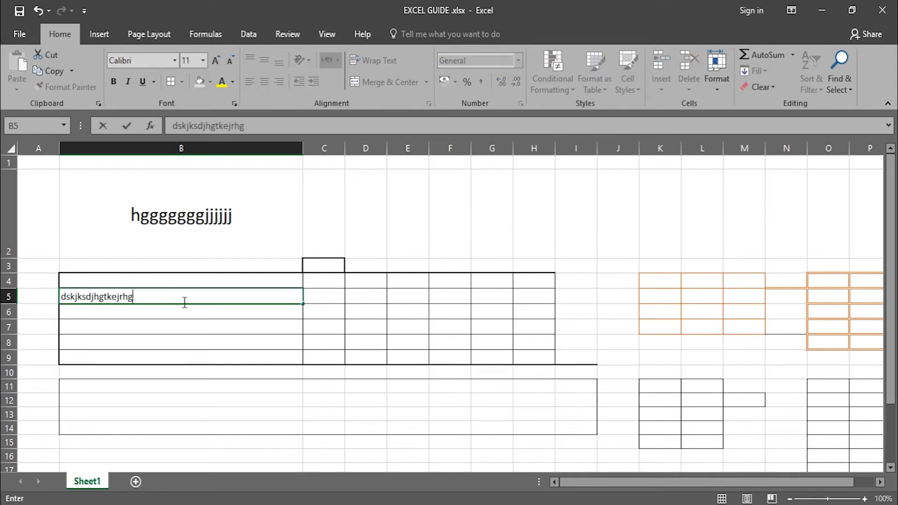
{"action": "type", "text": "kjfdhkghdlkfhgdkfjhgmkdhfgh"}
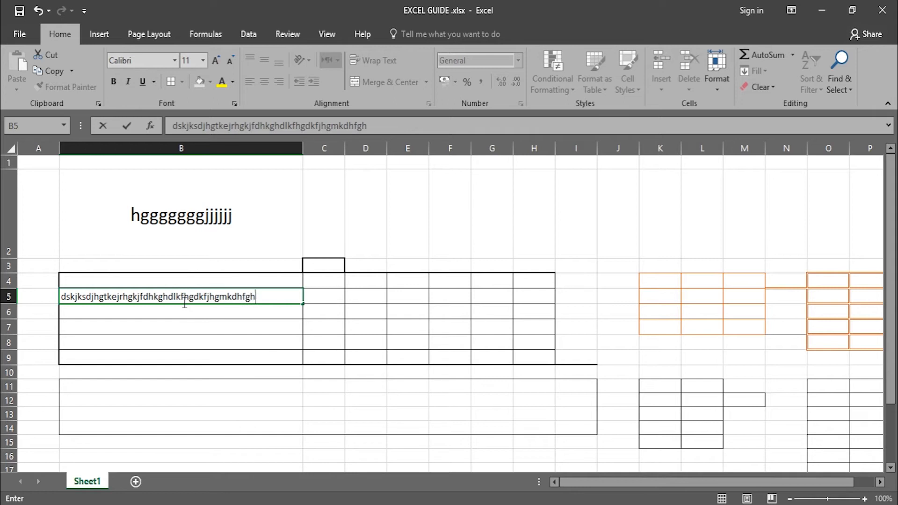
{"action": "type", "text": "dfmkhgkmjfdhgmkjhfdfdmkhgsmdkfjh"}
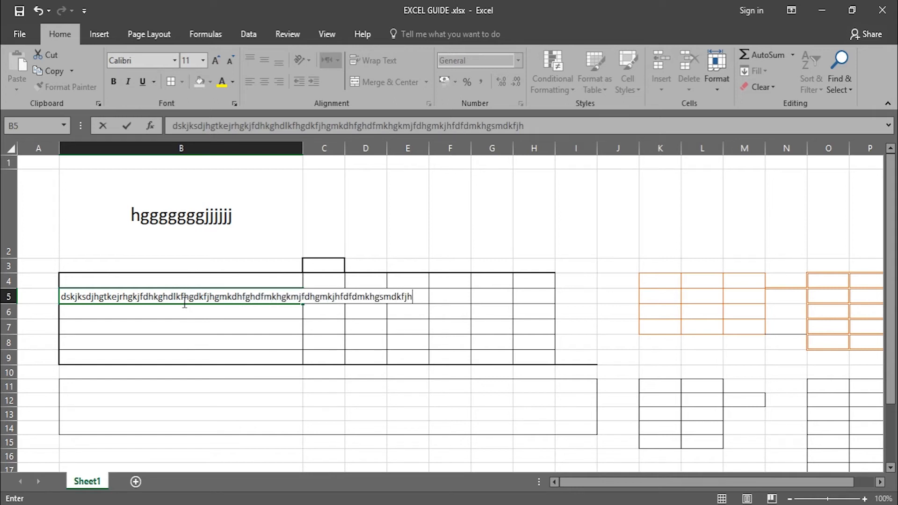
{"action": "type", "text": "hgmksdhfmkhsmhfgmksdhgmkh"}
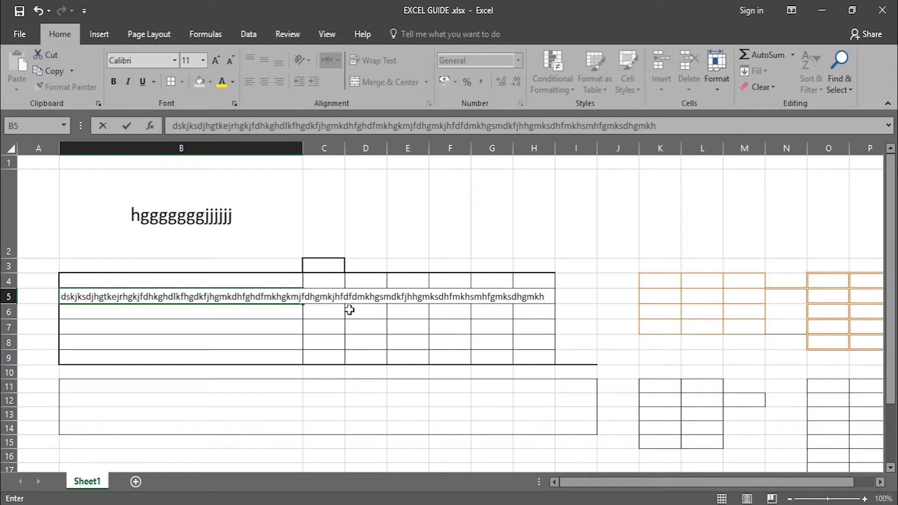
Increase the height of row 5 to about two text lines and wrap the text in cell B5
{"action": "left_click", "coordinate": [6, 300]}
{"action": "left_click_drag", "start_coordinate": [8, 304], "coordinate": [10, 317]}
{"action": "left_click", "coordinate": [242, 310]}
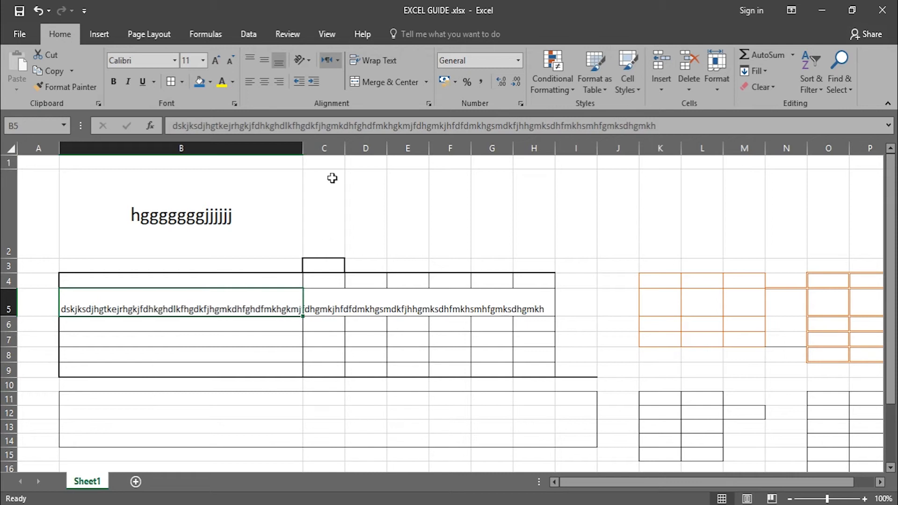
{"action": "left_click", "coordinate": [385, 60]}
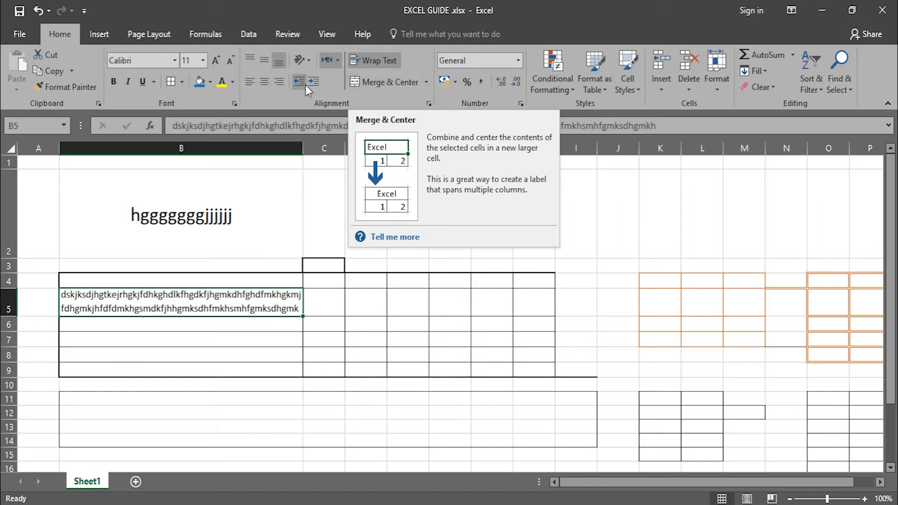
{"action": "left_click", "coordinate": [605, 354]}
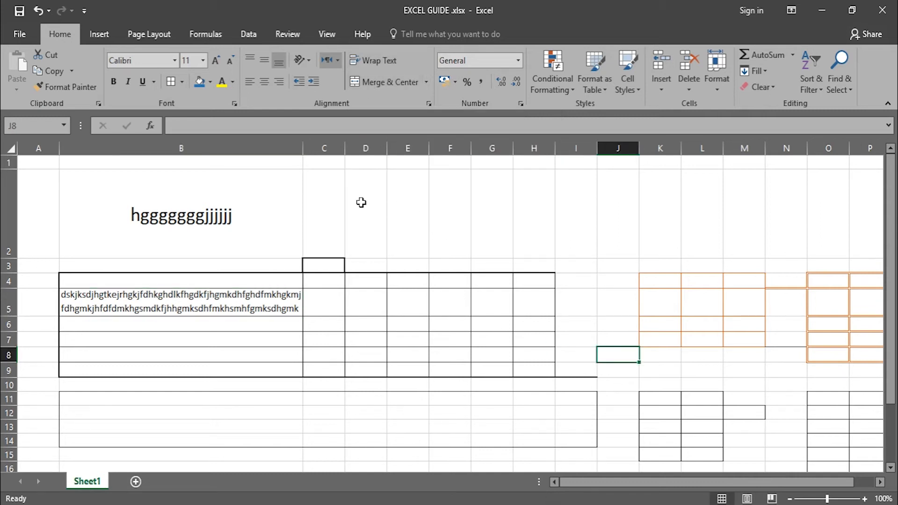
{"action": "left_click", "coordinate": [219, 222]}
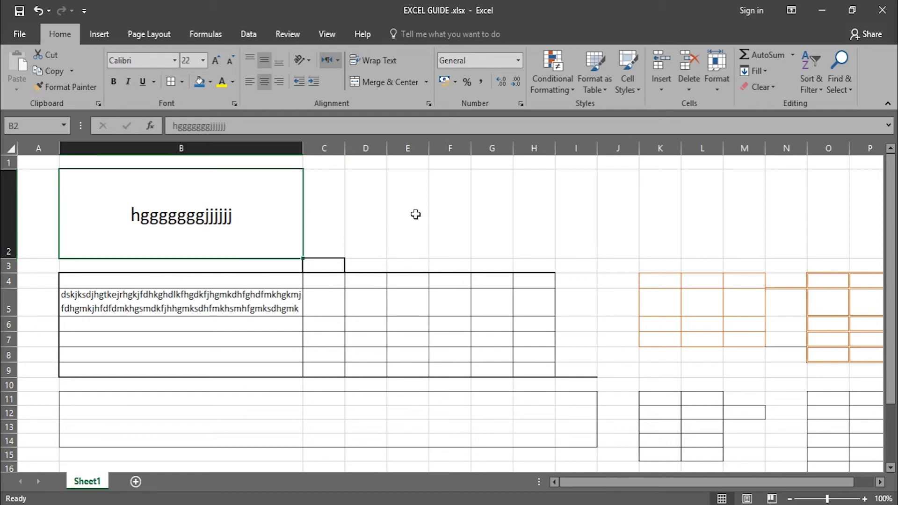
{"action": "left_click", "coordinate": [416, 214]}
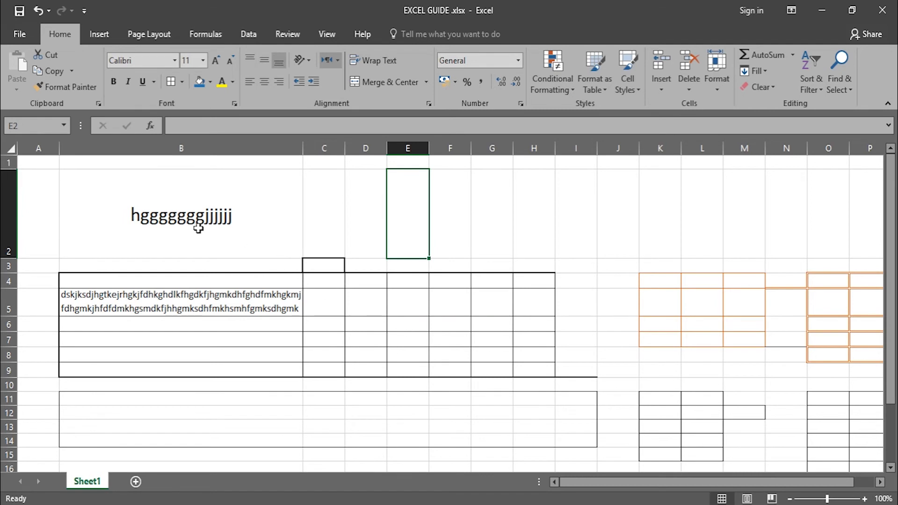
{"action": "left_click", "coordinate": [197, 225]}
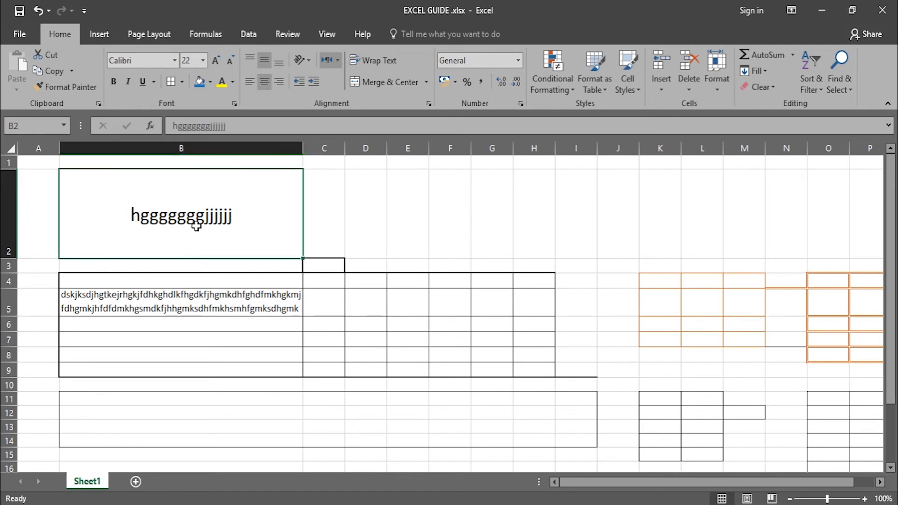
Try widening column E, and undo the column width changes
{"action": "left_click", "coordinate": [417, 211]}
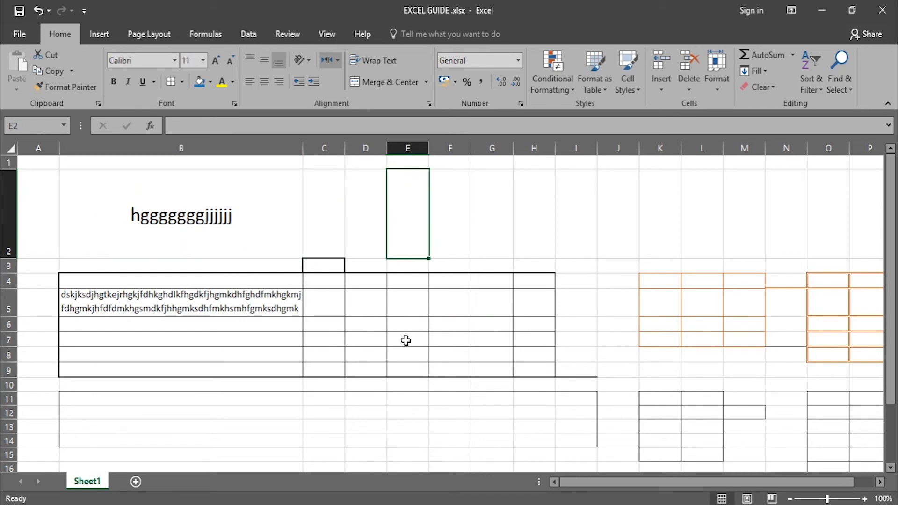
{"action": "left_click_drag", "start_coordinate": [429, 148], "coordinate": [587, 148]}
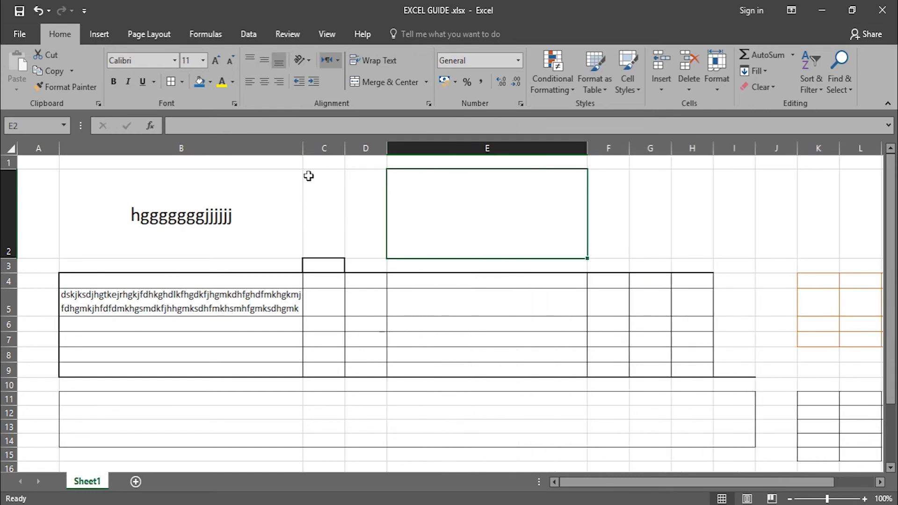
{"action": "left_click", "coordinate": [42, 15]}
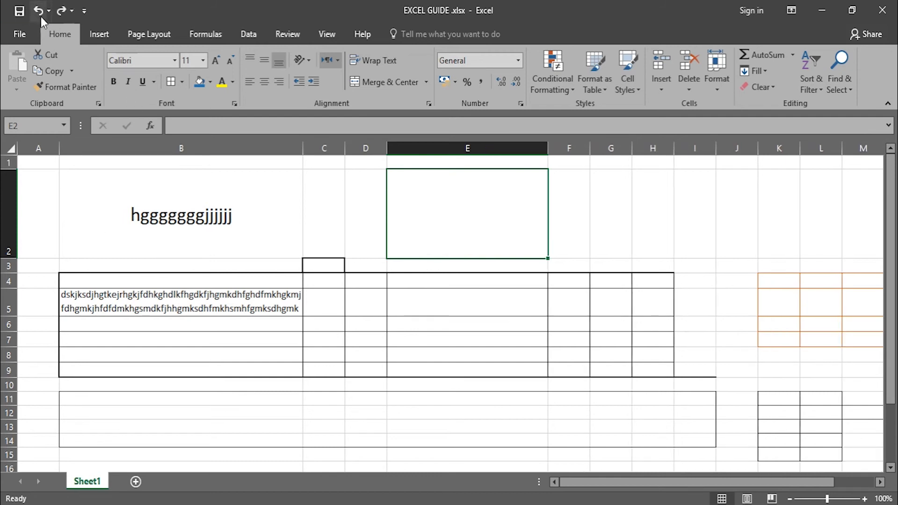
{"action": "left_click", "coordinate": [37, 14]}
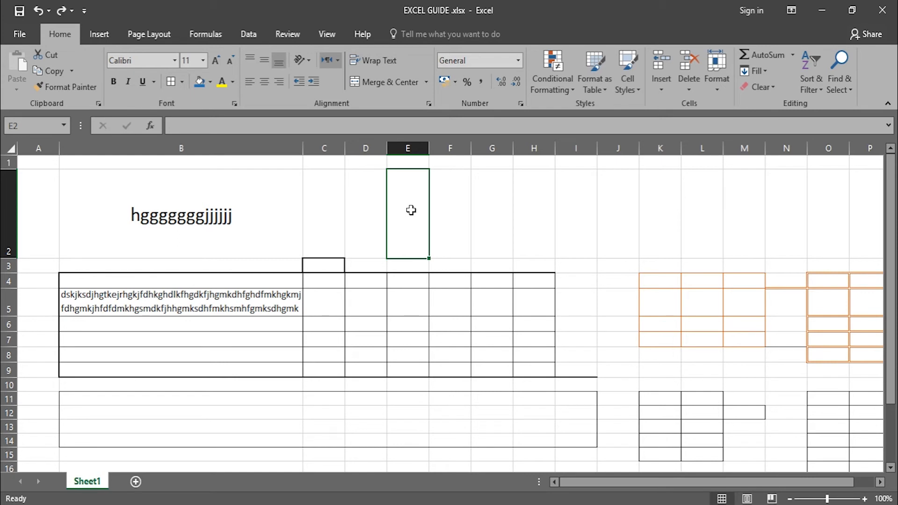
Merge and center cells D2:G2
{"action": "left_click_drag", "start_coordinate": [352, 220], "coordinate": [501, 229]}
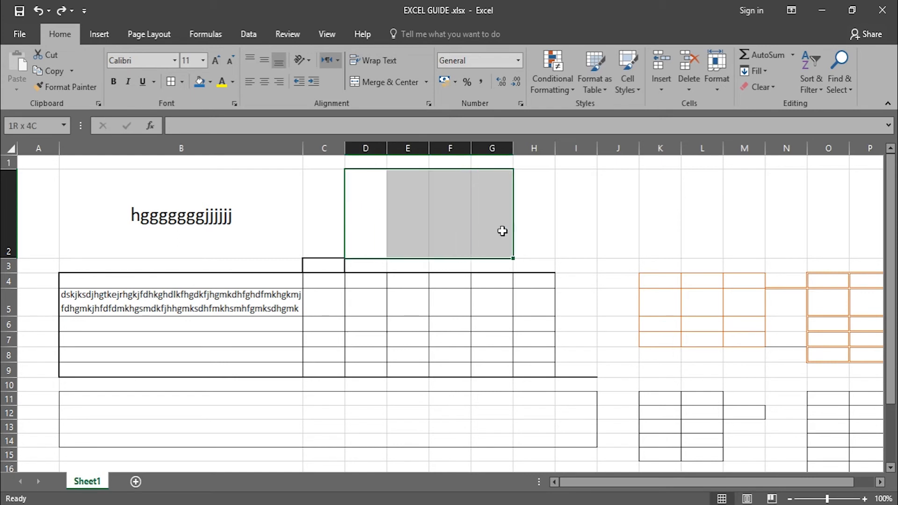
{"action": "left_click", "coordinate": [382, 83]}
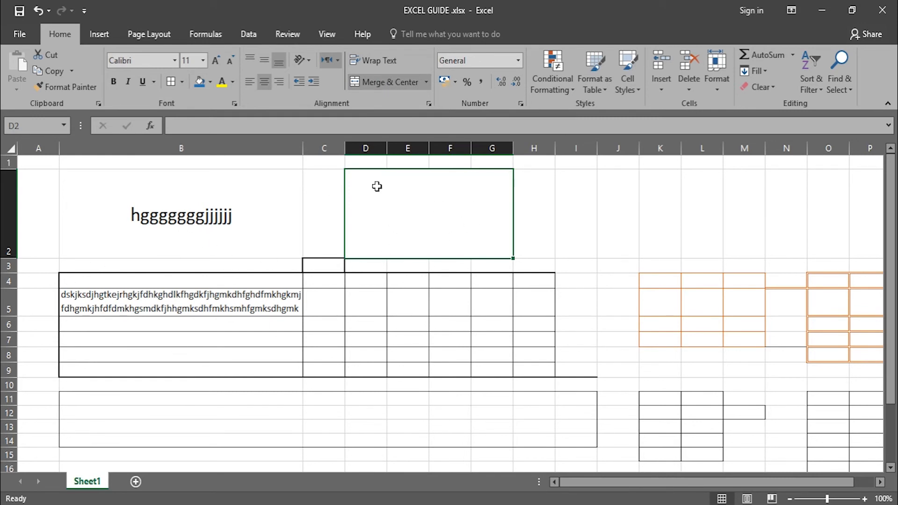
{"action": "left_click", "coordinate": [374, 161]}
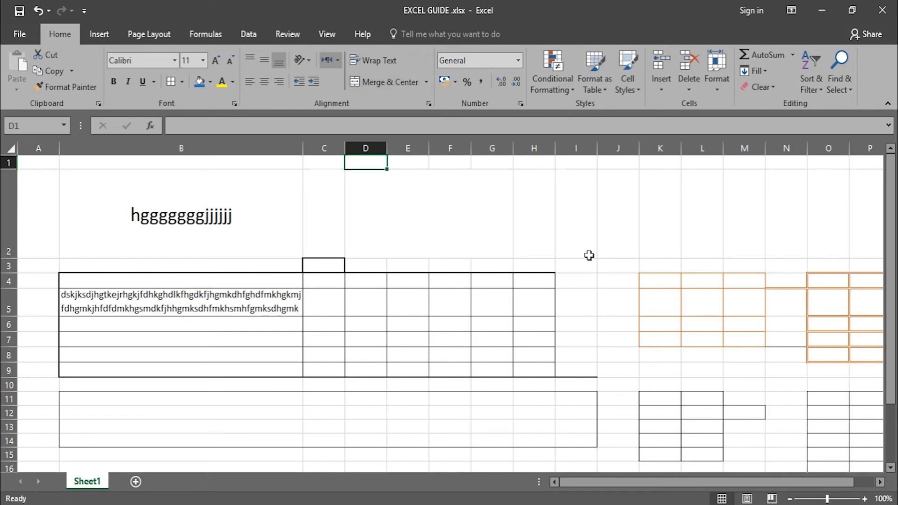
{"action": "key", "text": "Right"}
{"action": "key", "text": "Right"}
{"action": "key", "text": "Right"}
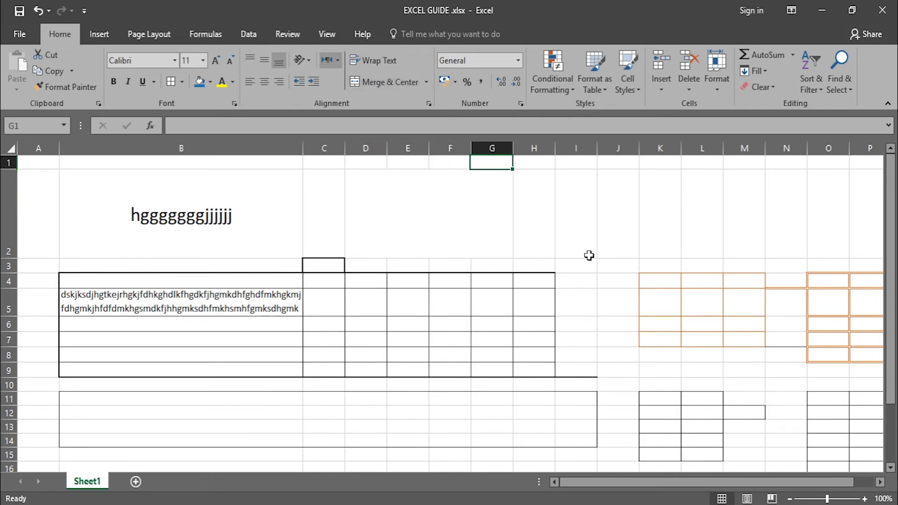
{"action": "key", "text": "Down"}
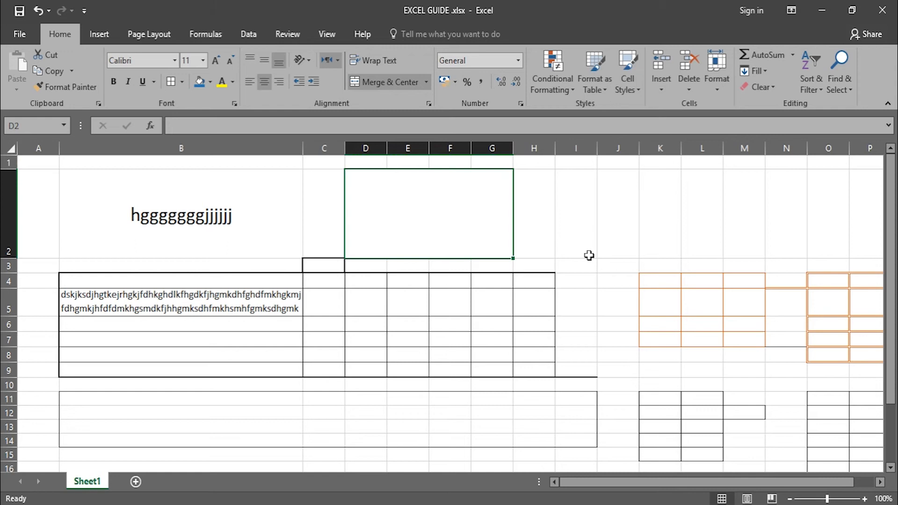
Enter "kjsdfsdkjgfsmsmksmkdjhgmkjh" in the merged cell D2:G2 as sample text
{"action": "left_click", "coordinate": [427, 83]}
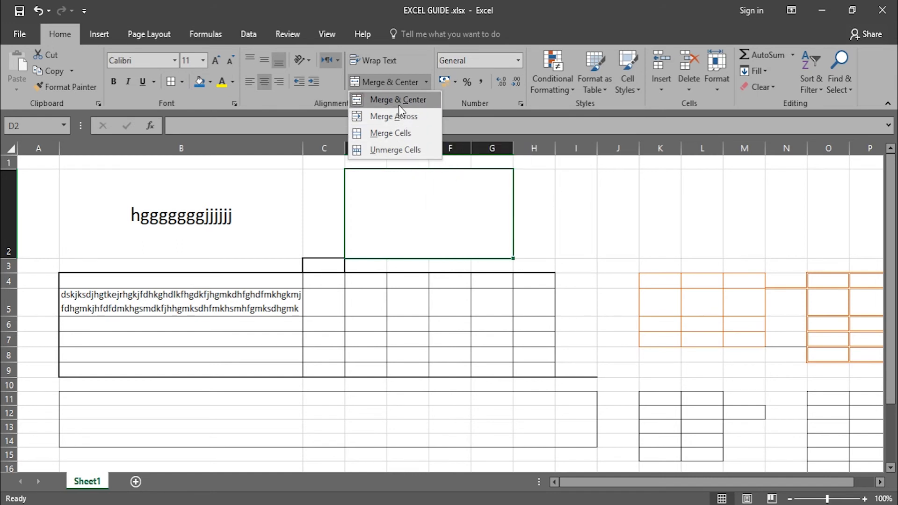
{"action": "left_click", "coordinate": [461, 218]}
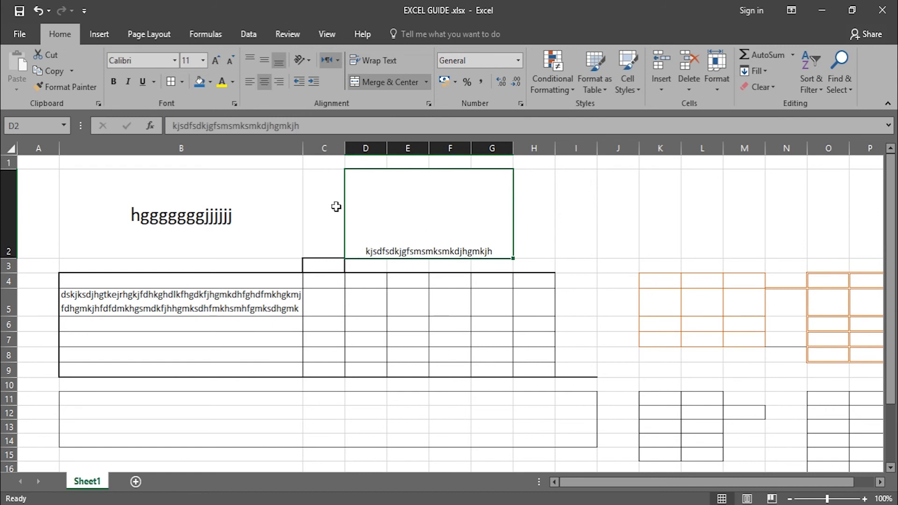
{"action": "left_click", "coordinate": [325, 198]}
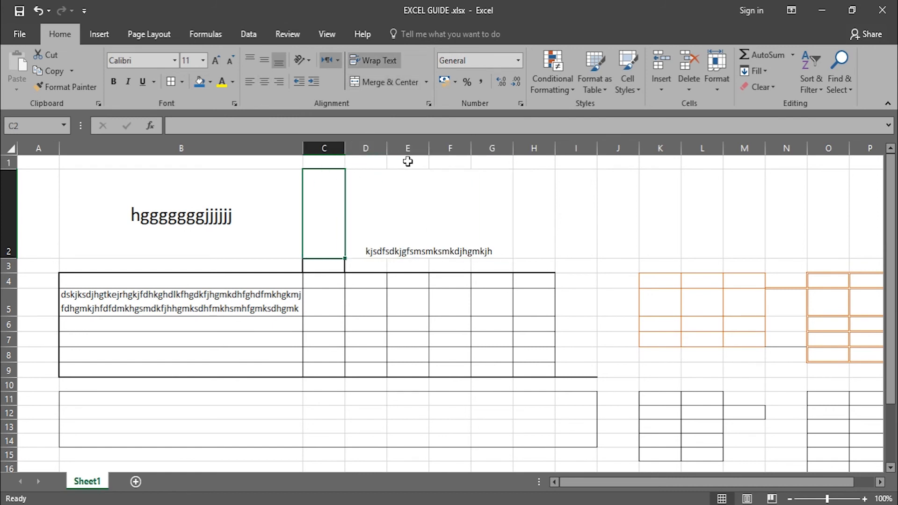
Combine empty cell C2 with the merged text cell beside it by applying Merge Across to C2:G2
{"action": "left_click", "coordinate": [427, 84]}
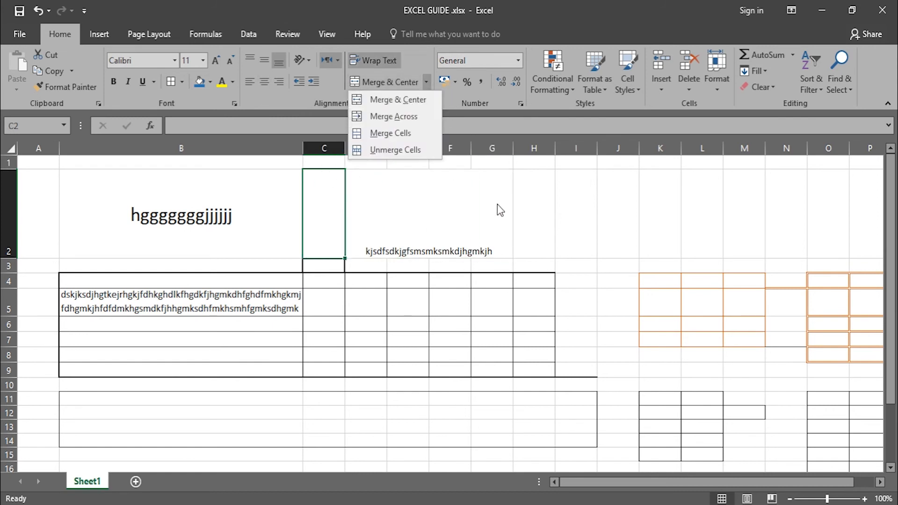
{"action": "left_click", "coordinate": [472, 219]}
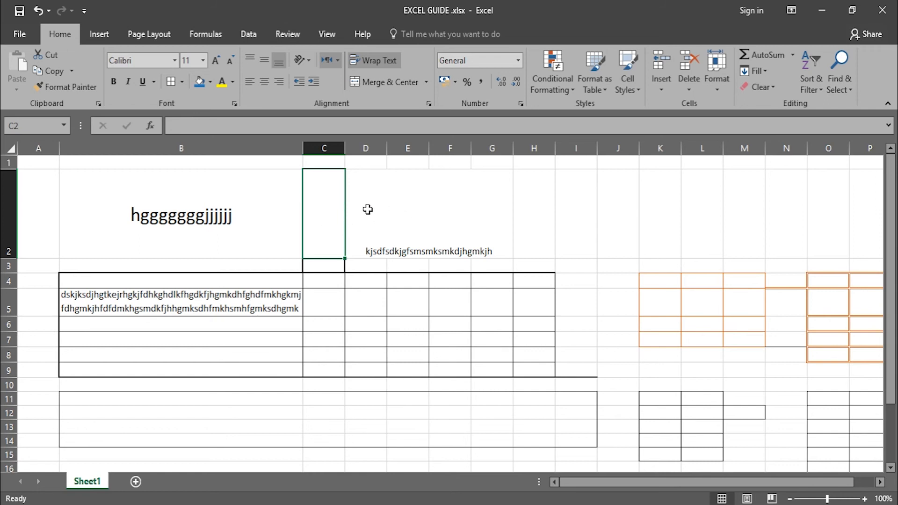
{"action": "left_click_drag", "start_coordinate": [331, 213], "coordinate": [491, 215]}
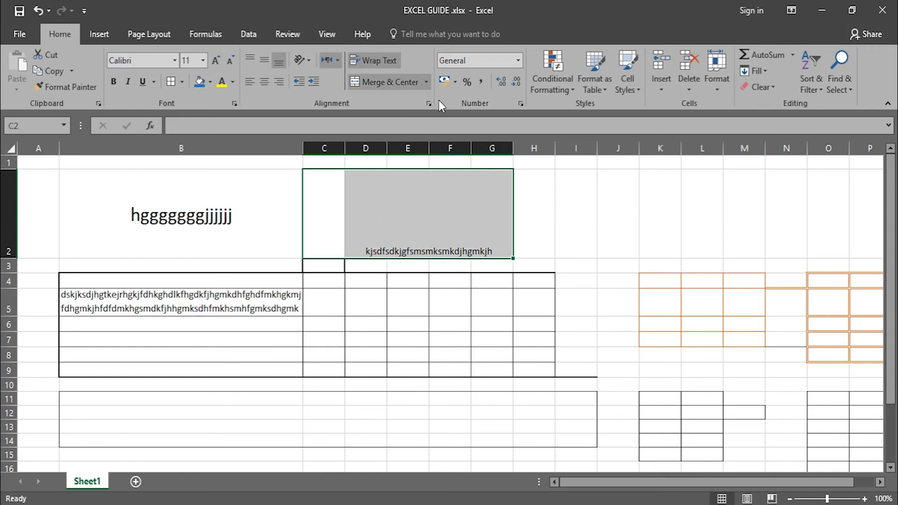
{"action": "left_click", "coordinate": [426, 83]}
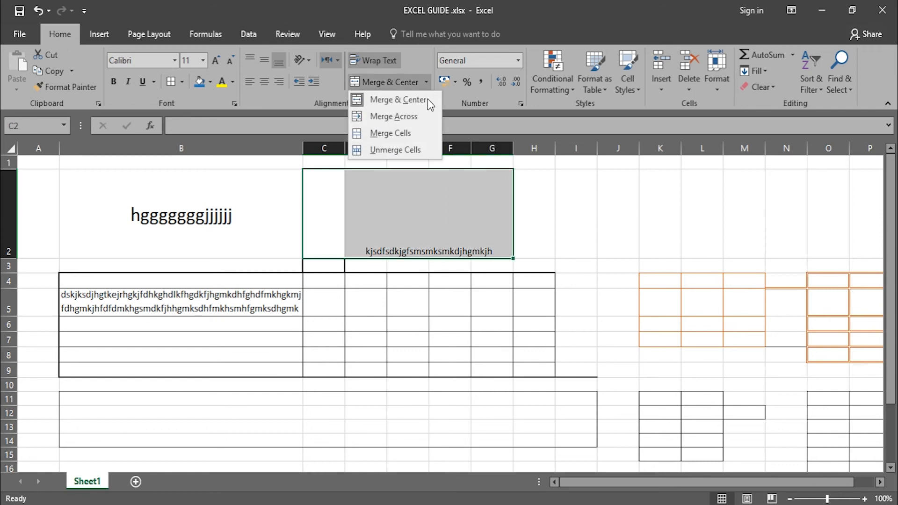
{"action": "left_click", "coordinate": [397, 115]}
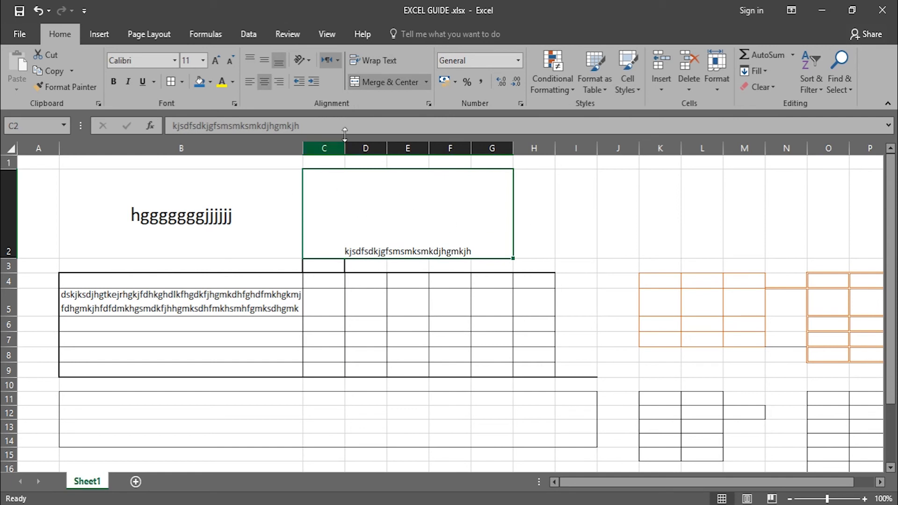
{"action": "left_click", "coordinate": [427, 84]}
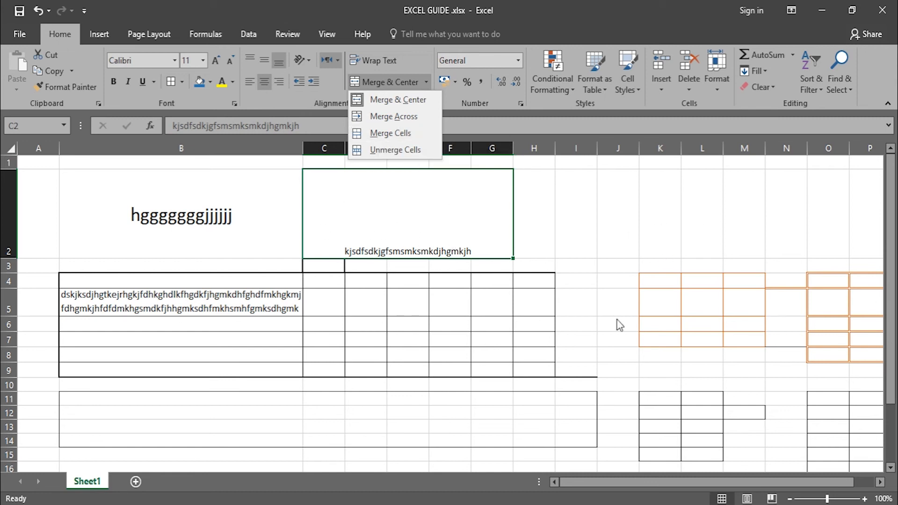
Merge and center the empty cells J2:L2
{"action": "left_click", "coordinate": [607, 199]}
{"action": "left_click_drag", "start_coordinate": [609, 195], "coordinate": [703, 205]}
{"action": "left_click", "coordinate": [388, 82]}
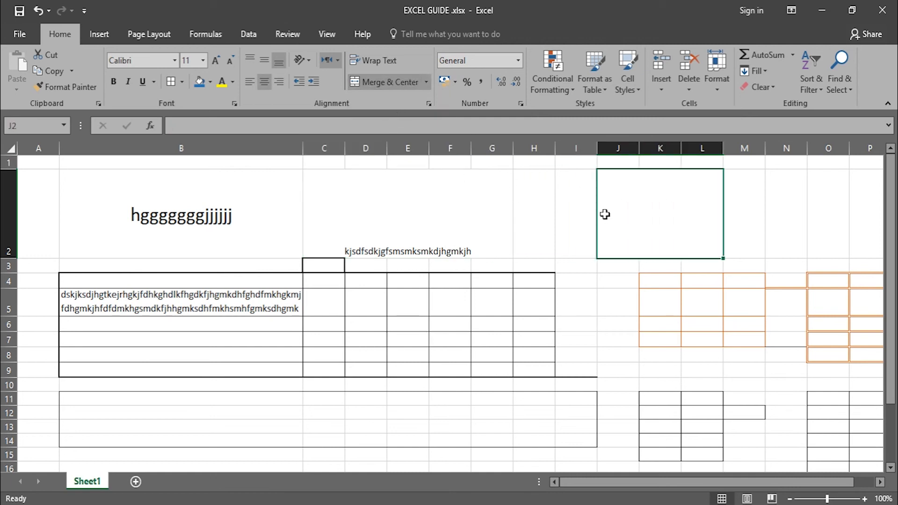
Extend the merged block J2:L2 down to row 6 by merging and centering J2:L6
{"action": "left_click_drag", "start_coordinate": [610, 209], "coordinate": [609, 322]}
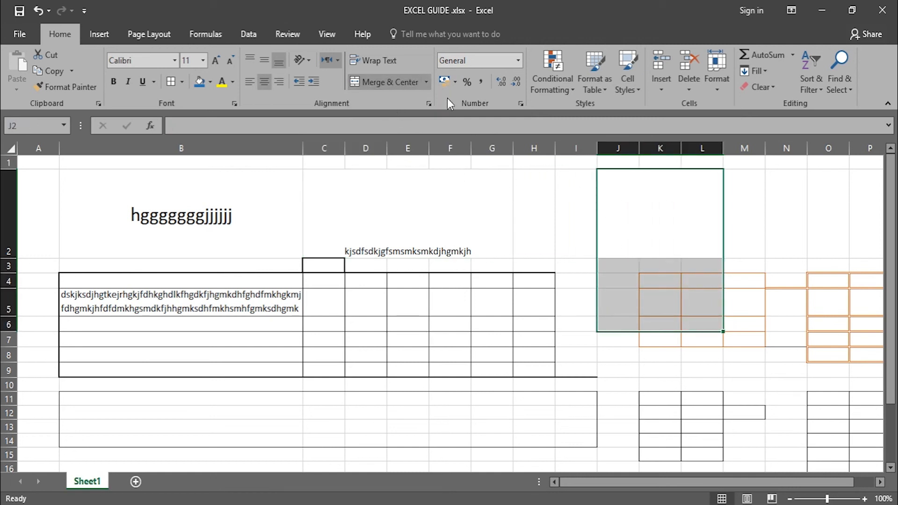
{"action": "left_click", "coordinate": [402, 79]}
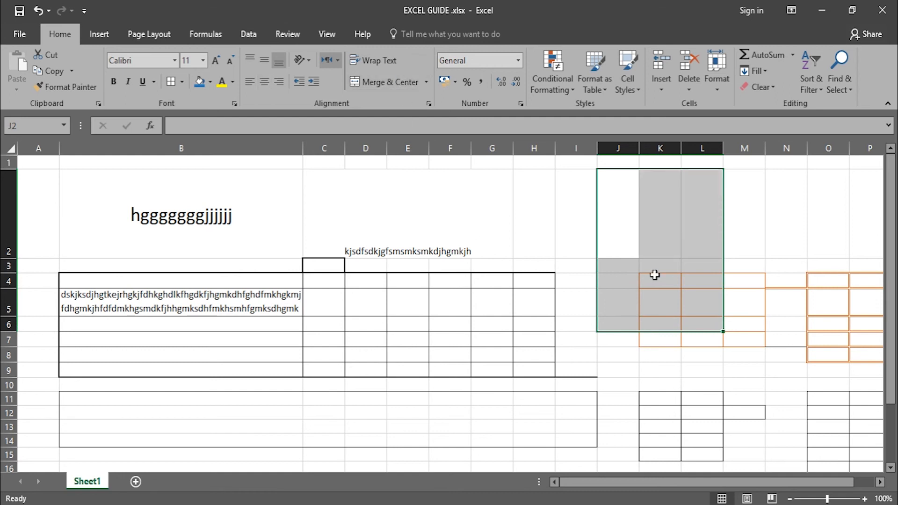
{"action": "left_click", "coordinate": [366, 83]}
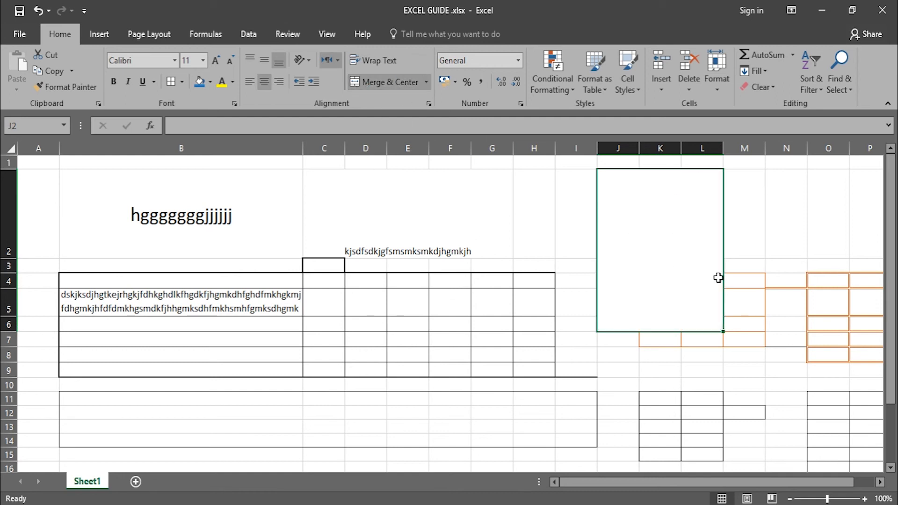
{"action": "left_click", "coordinate": [540, 227]}
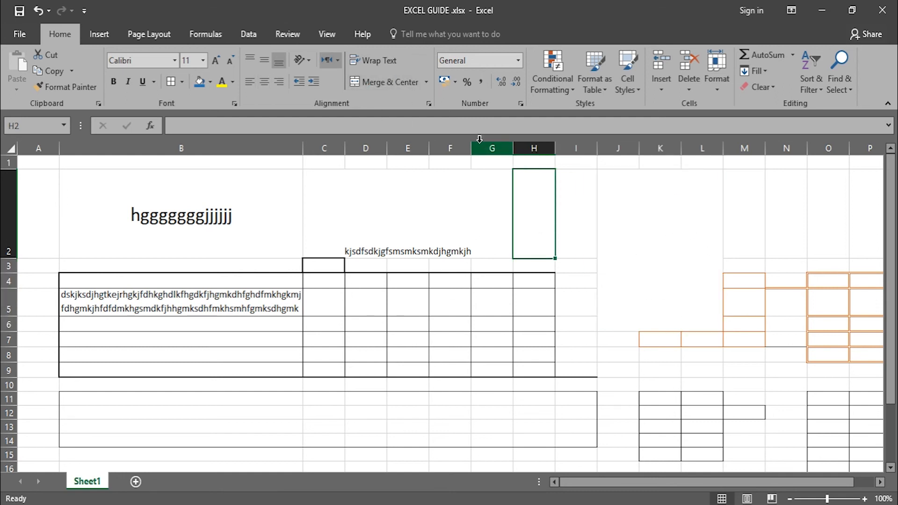
{"action": "left_click", "coordinate": [620, 216]}
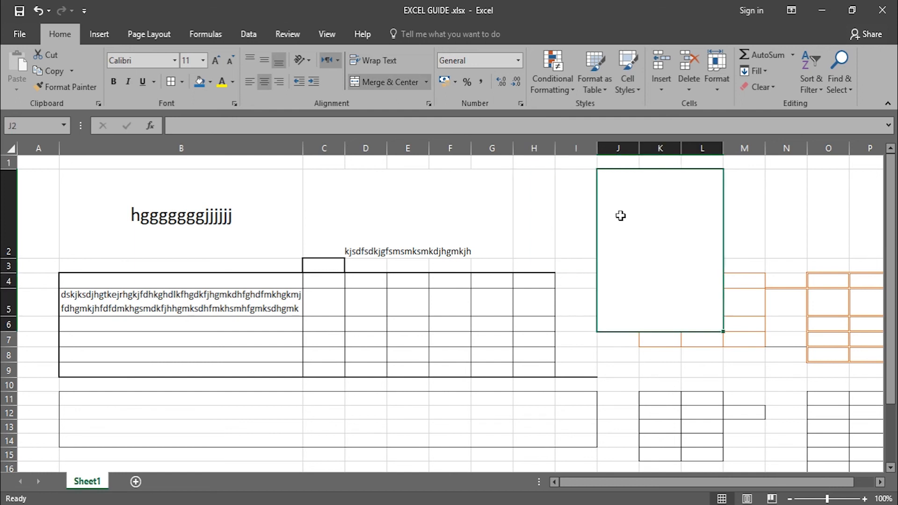
Unmerge the block J2:L6, and merge and center the same cells again
{"action": "left_click", "coordinate": [426, 82]}
{"action": "left_click", "coordinate": [393, 151]}
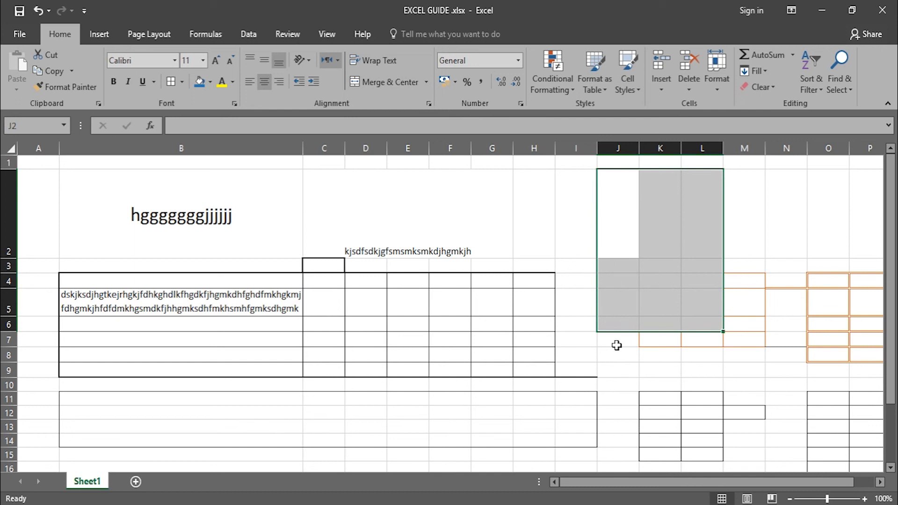
{"action": "left_click", "coordinate": [414, 82]}
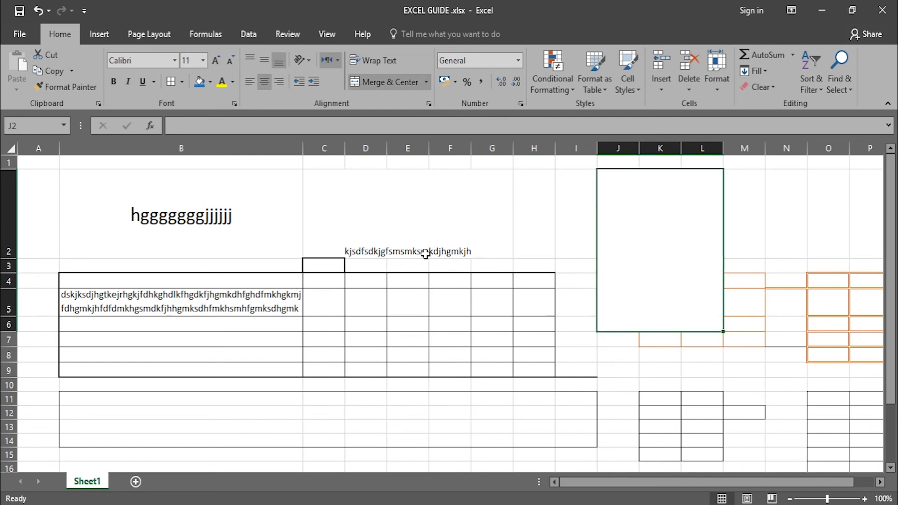
{"action": "left_click", "coordinate": [415, 251]}
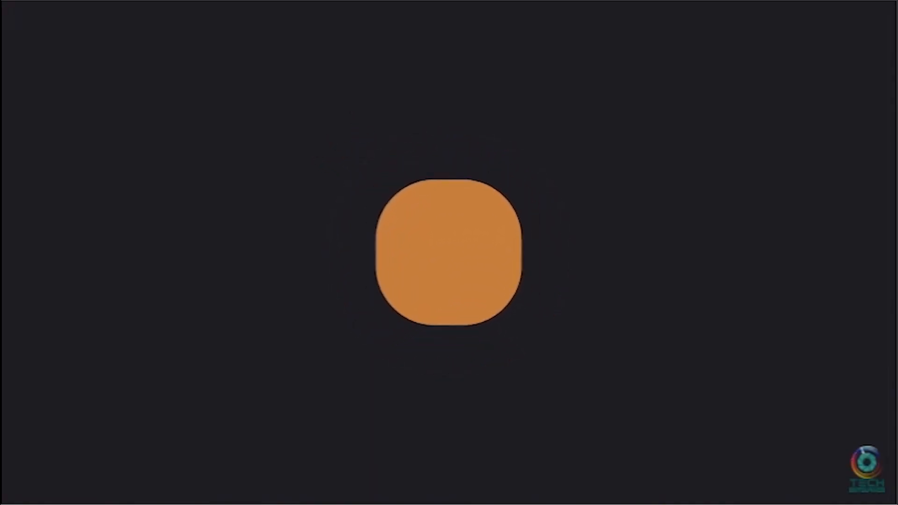
{"action": "mouse_move", "coordinate": [242, 404]}
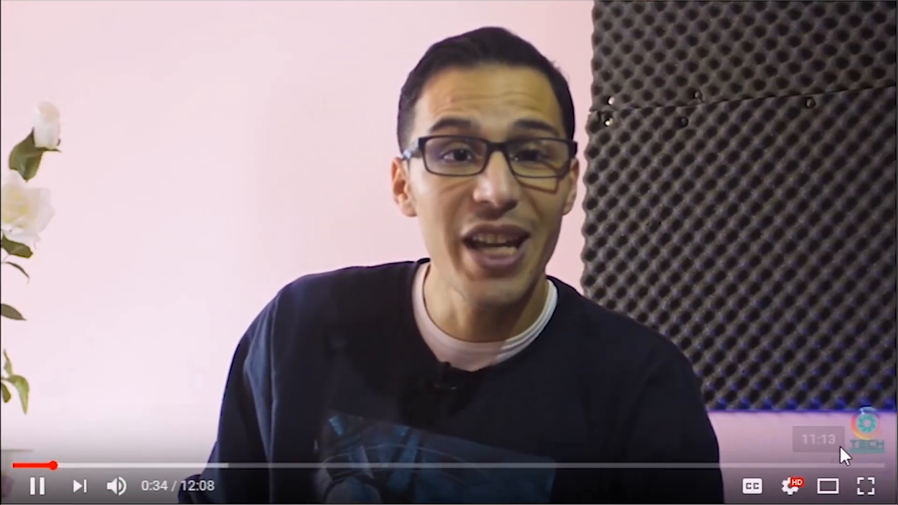
{"action": "mouse_move", "coordinate": [861, 429]}
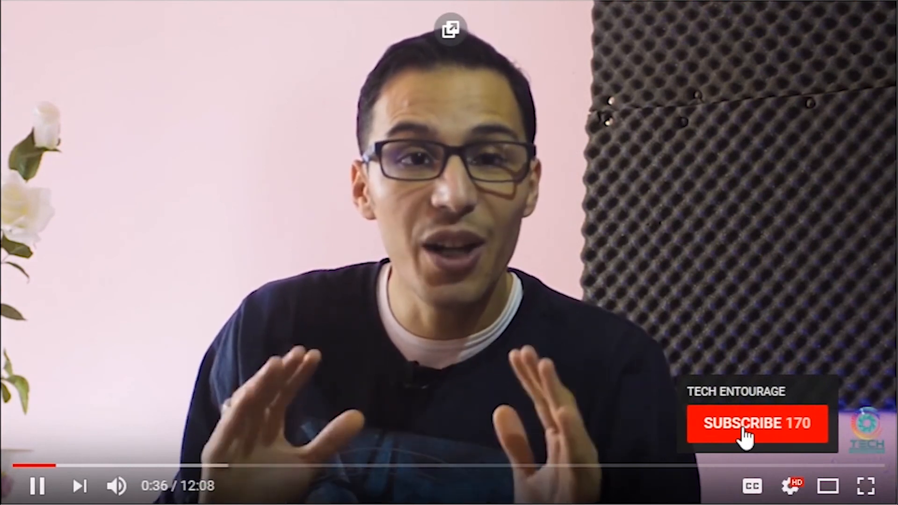